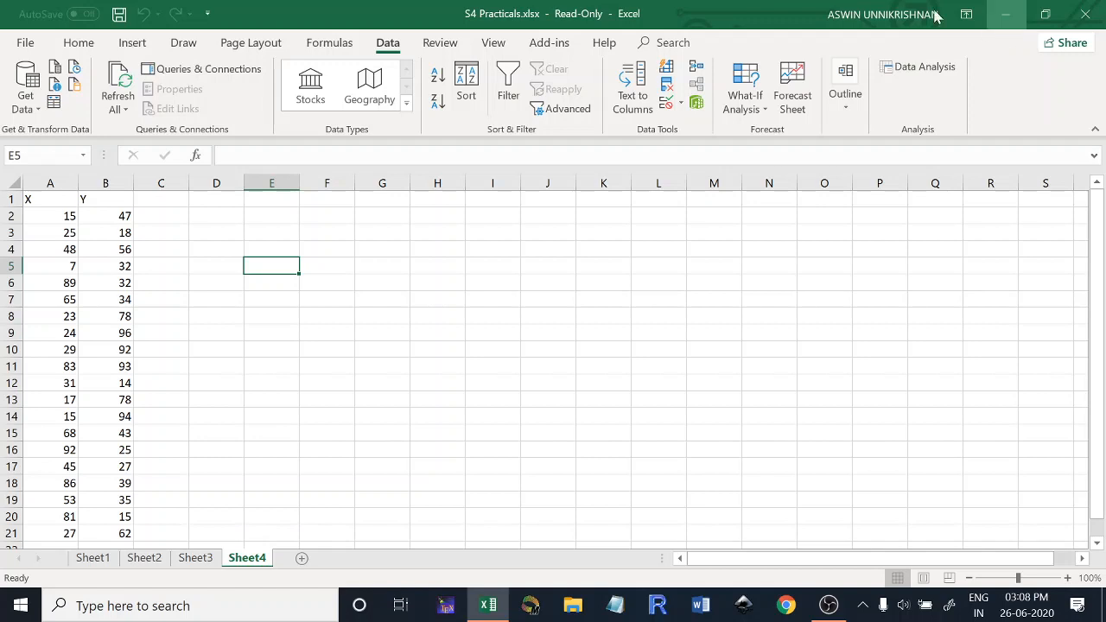
left_click(329, 44)
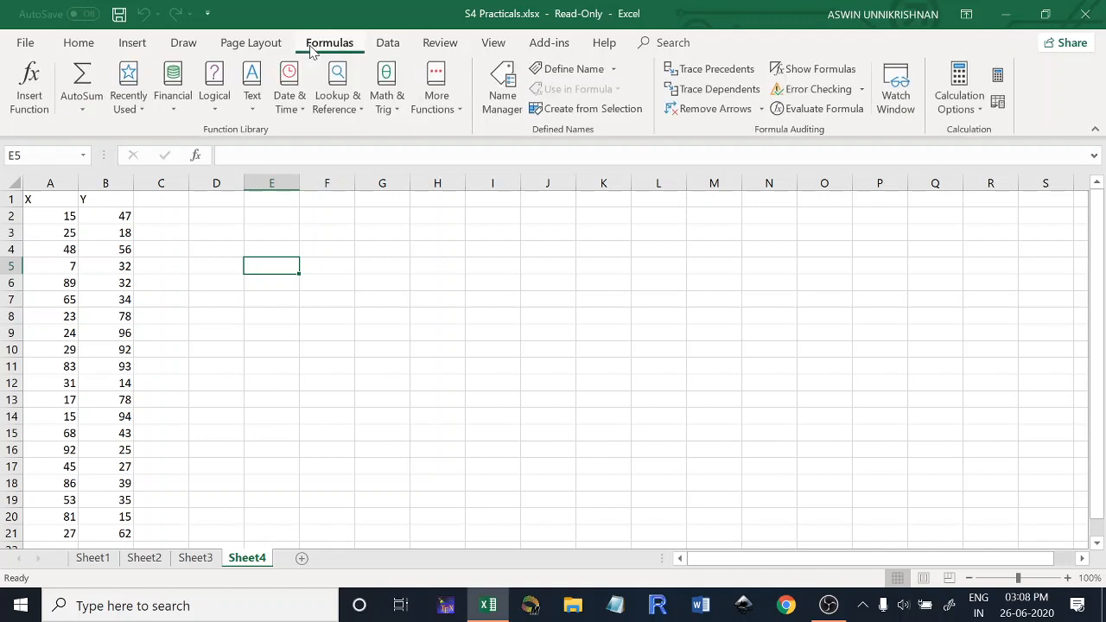
left_click(456, 113)
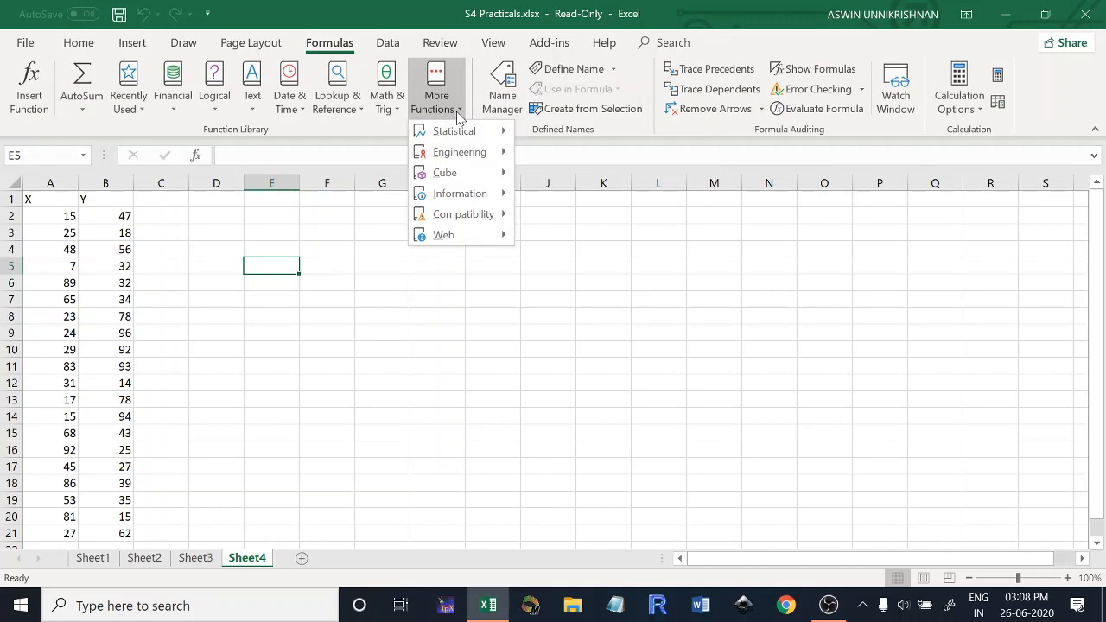
left_click(548, 332)
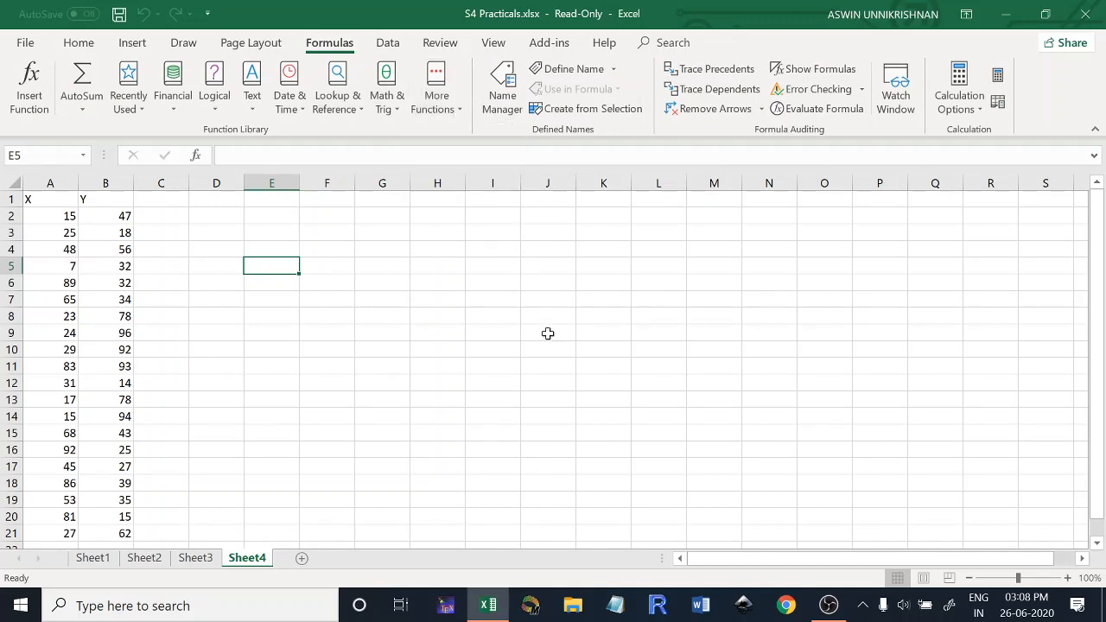
left_click(387, 45)
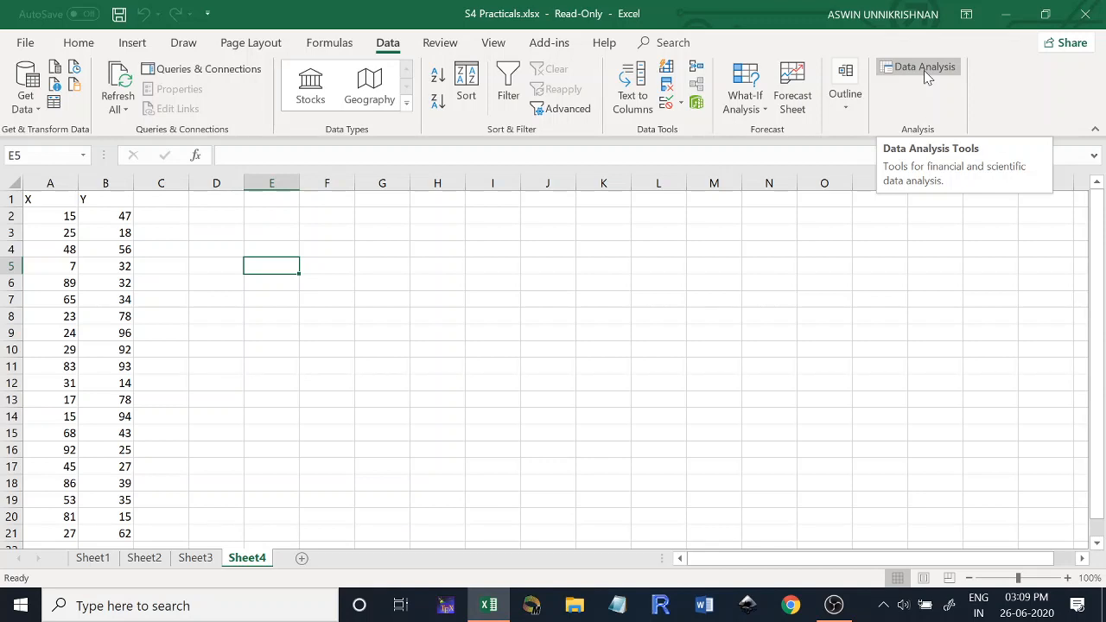
- Open the Excel Add-ins manager from the program options and confirm Analysis ToolPak as the enabled add-in
left_click(25, 43)
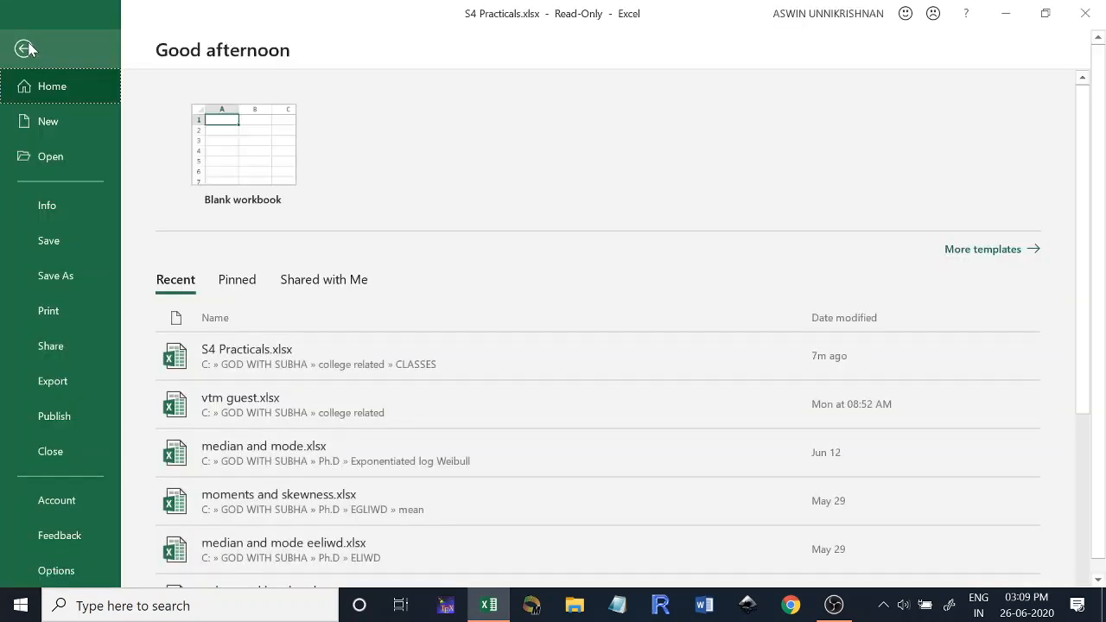
left_click(57, 571)
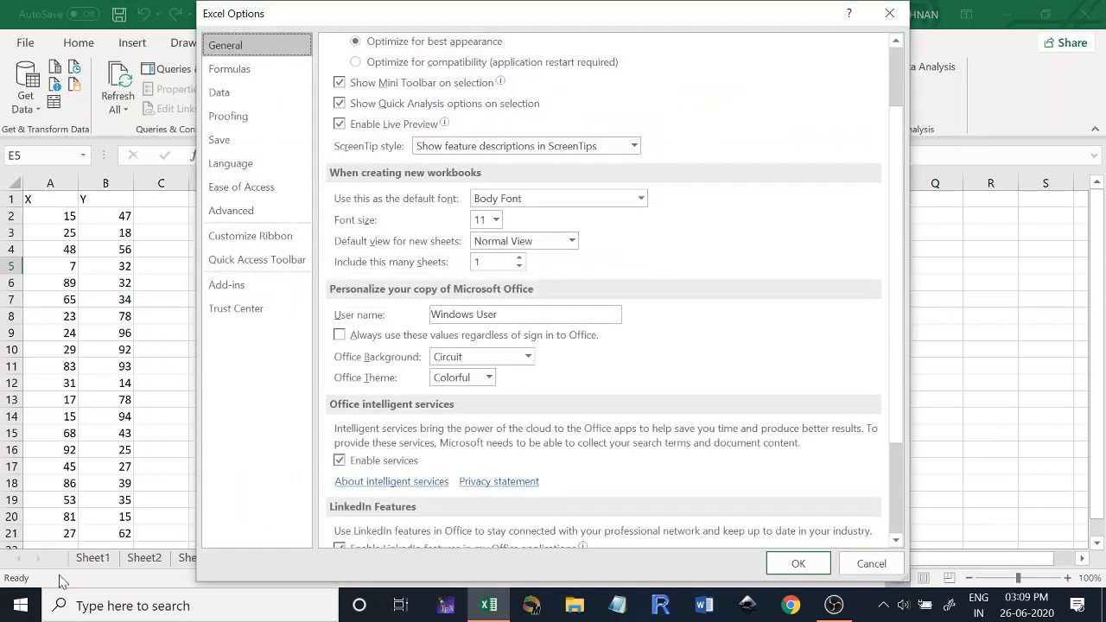
left_click(232, 289)
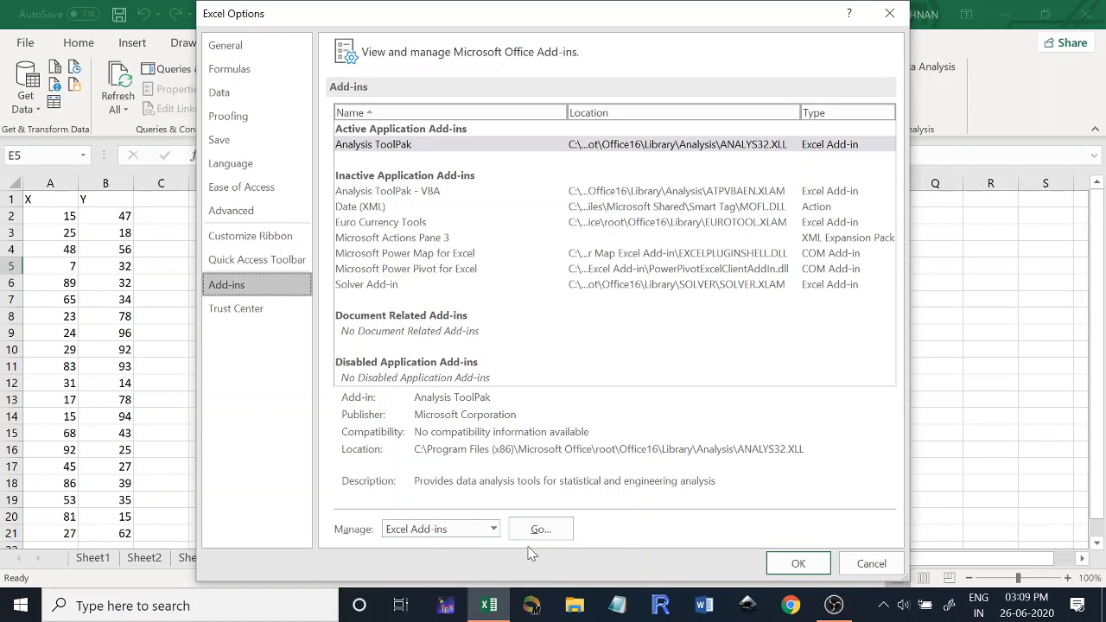
left_click(493, 531)
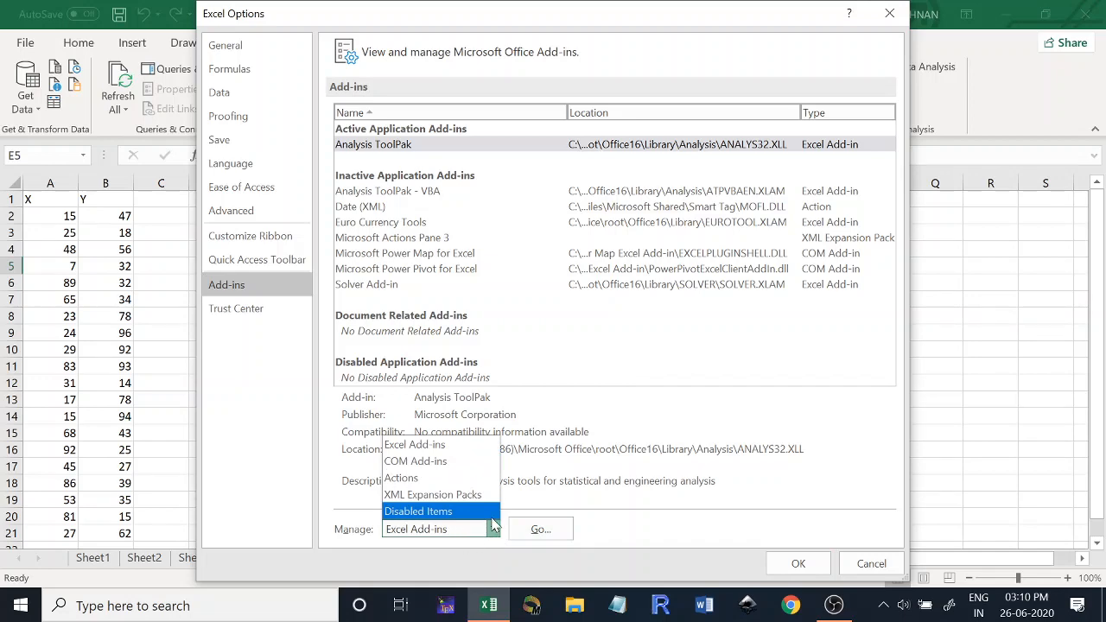
left_click(467, 447)
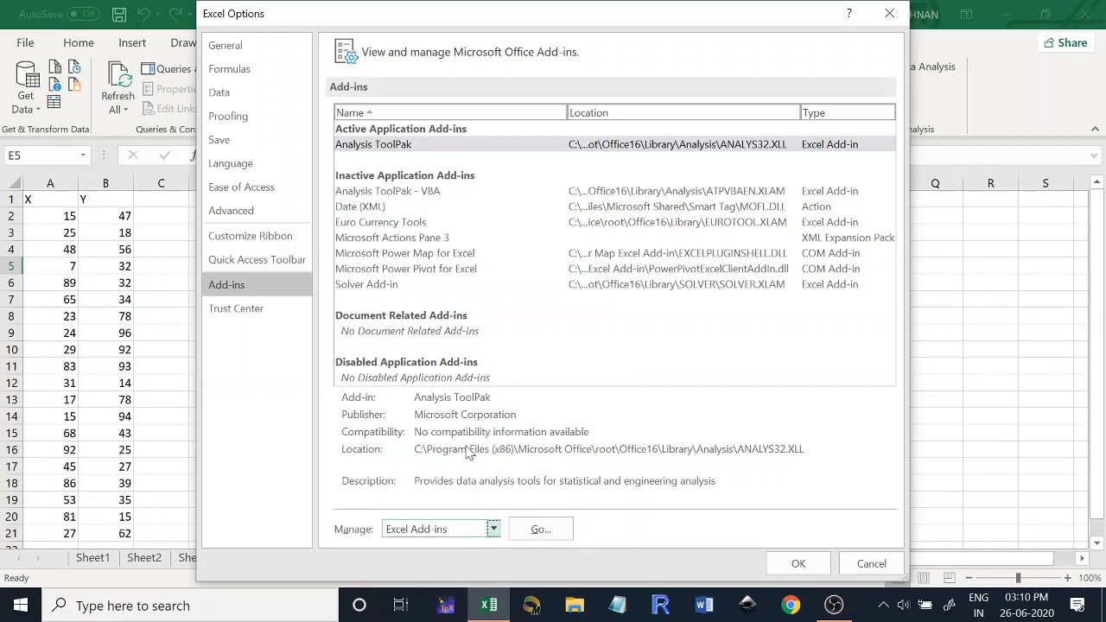
left_click(540, 529)
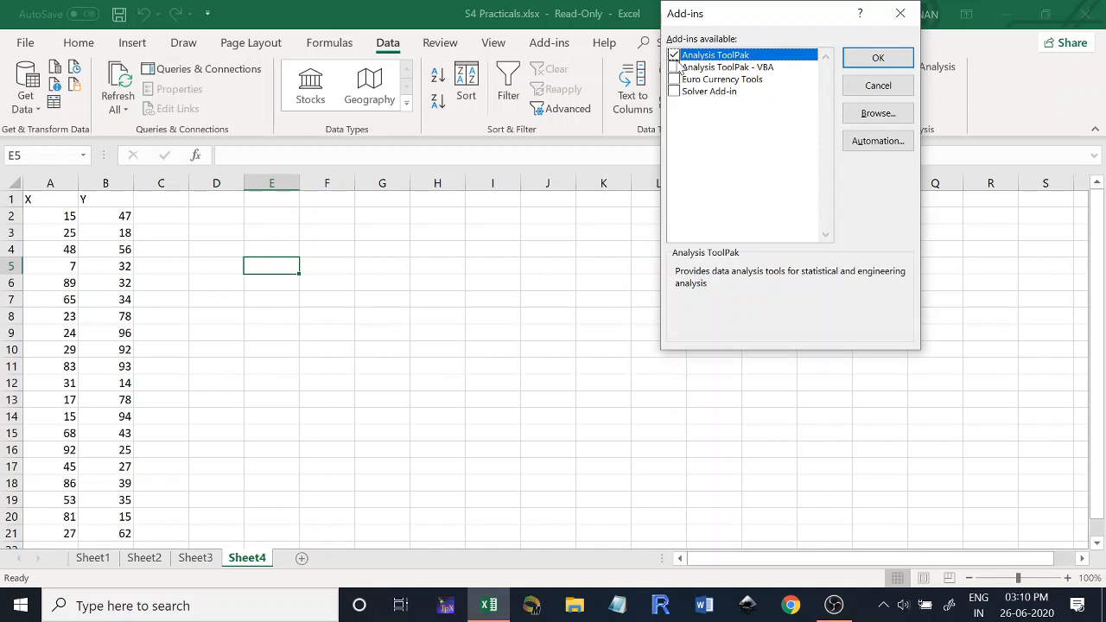
left_click(886, 57)
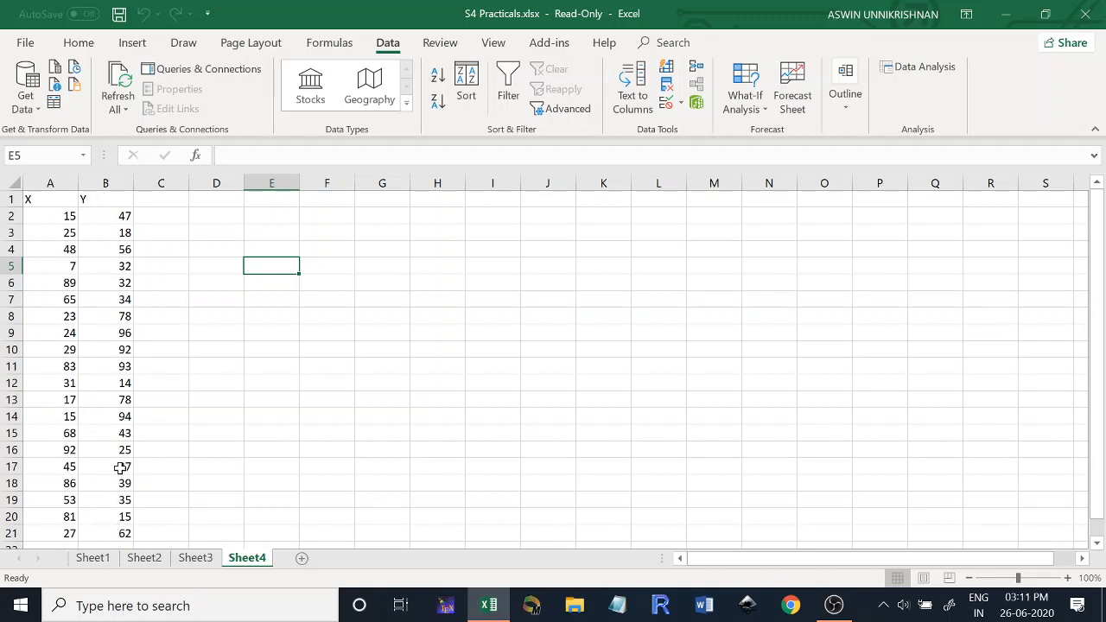
- Start a Descriptive Statistics analysis with input range A1:A21, grouped by columns, with labels in the first row
left_click(368, 438)
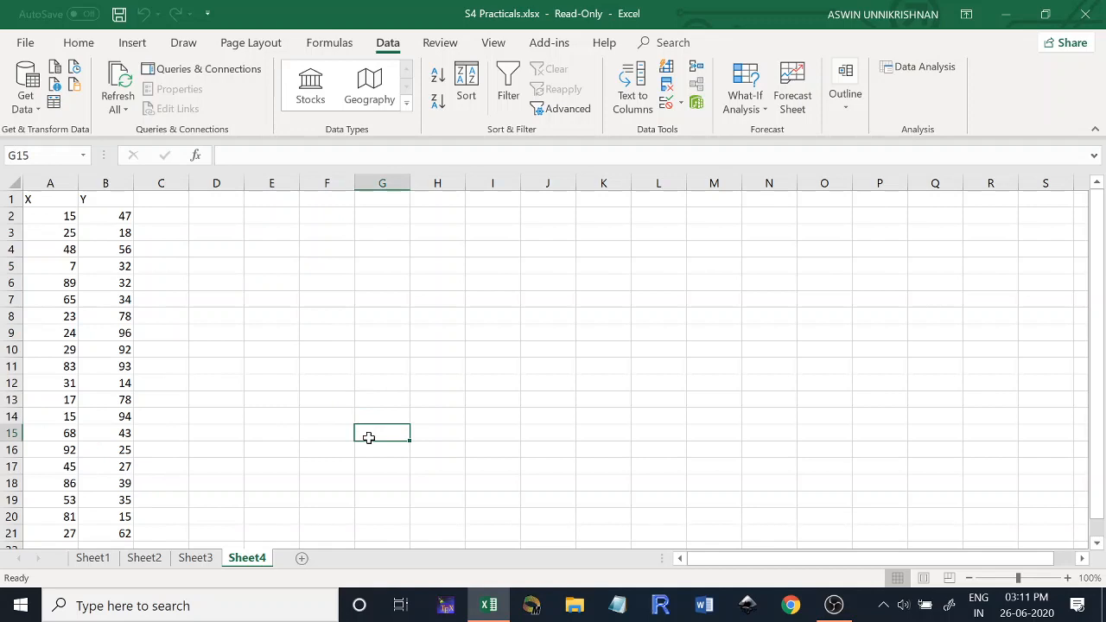
left_click(907, 71)
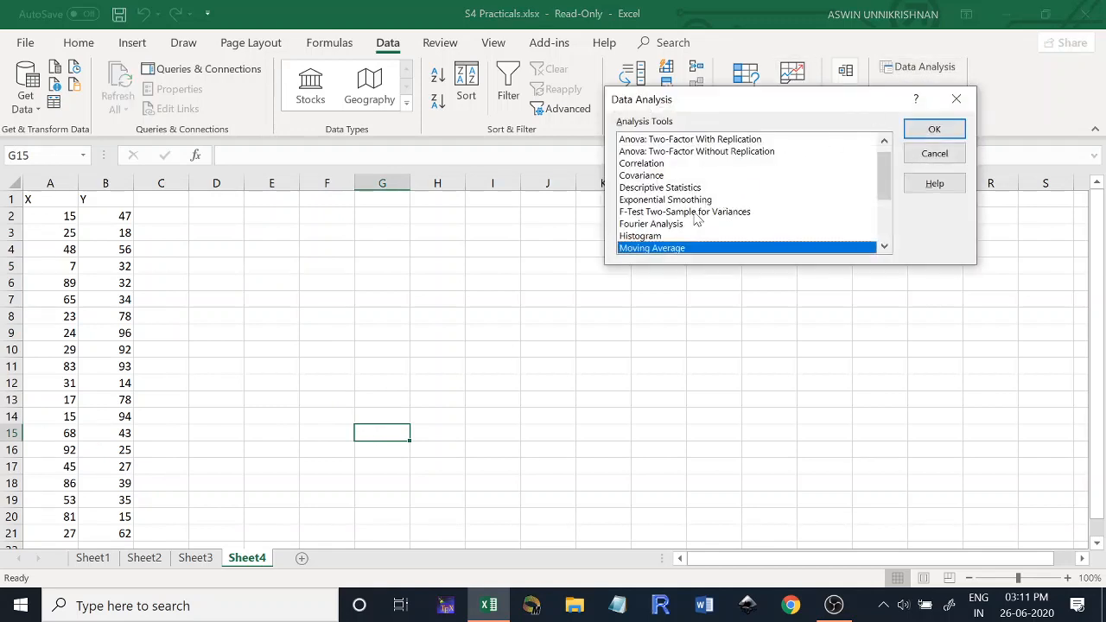
left_click(677, 189)
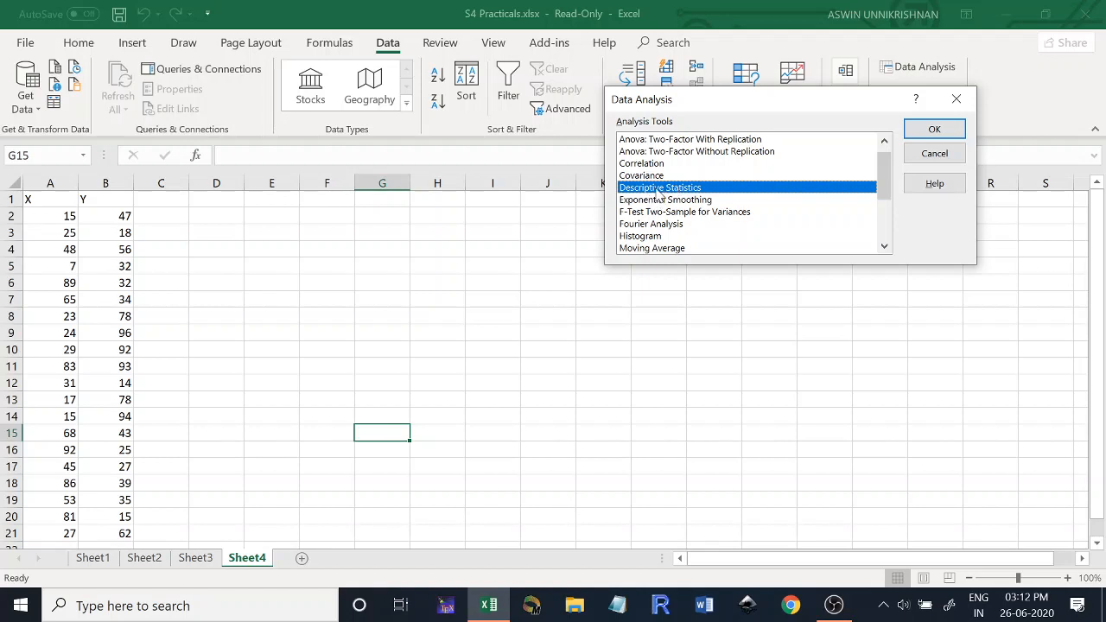
left_click(937, 131)
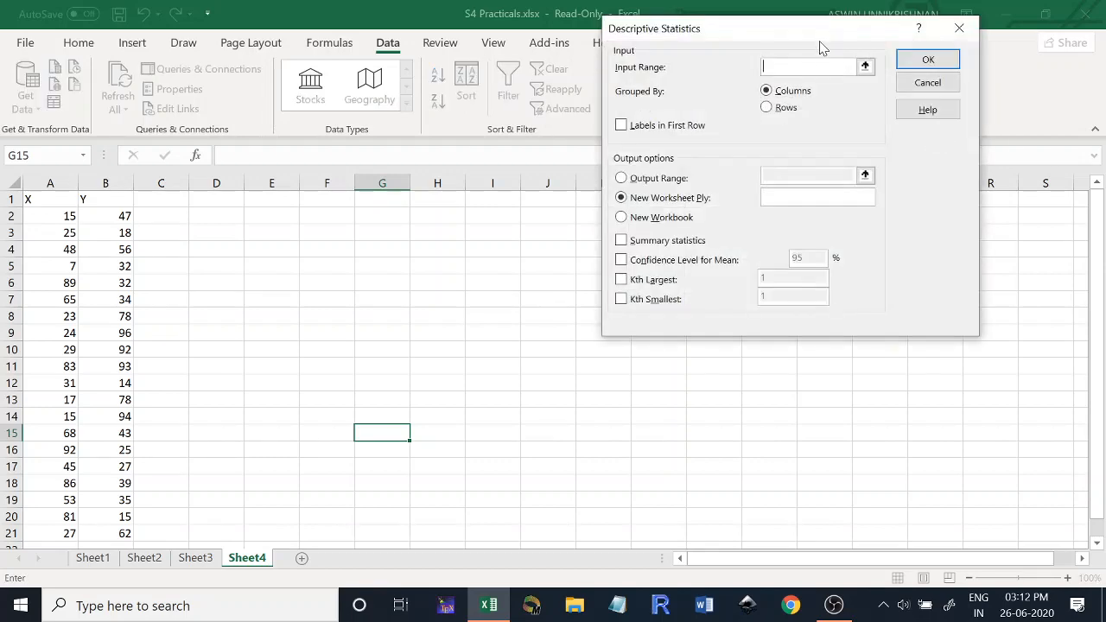
left_click_drag(815, 35, 709, 160)
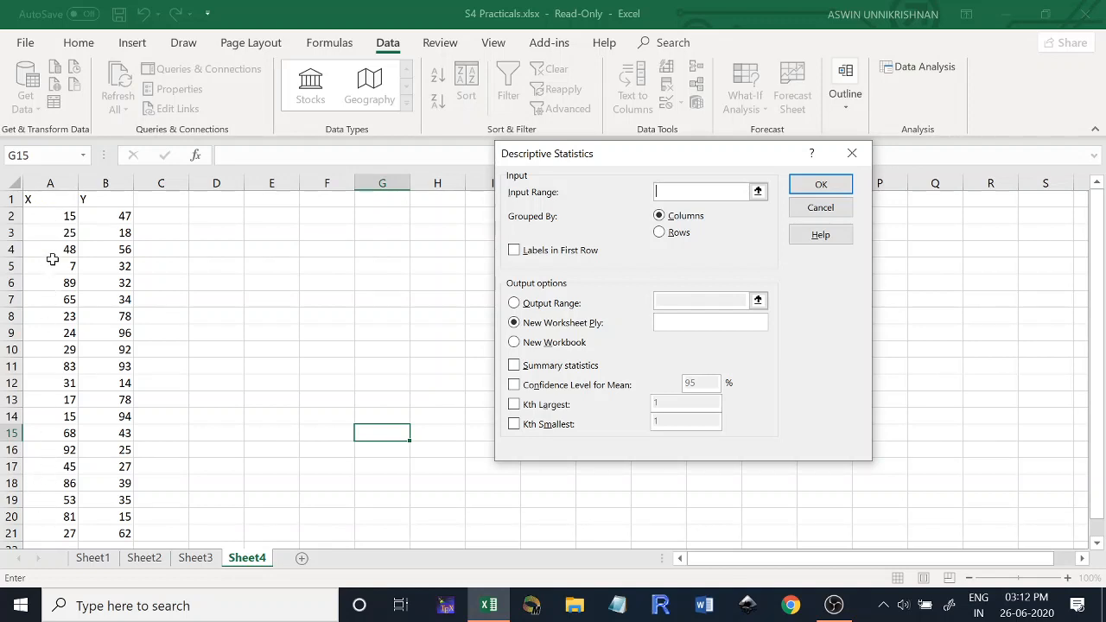
left_click(43, 198)
left_click_drag(43, 198, 51, 532)
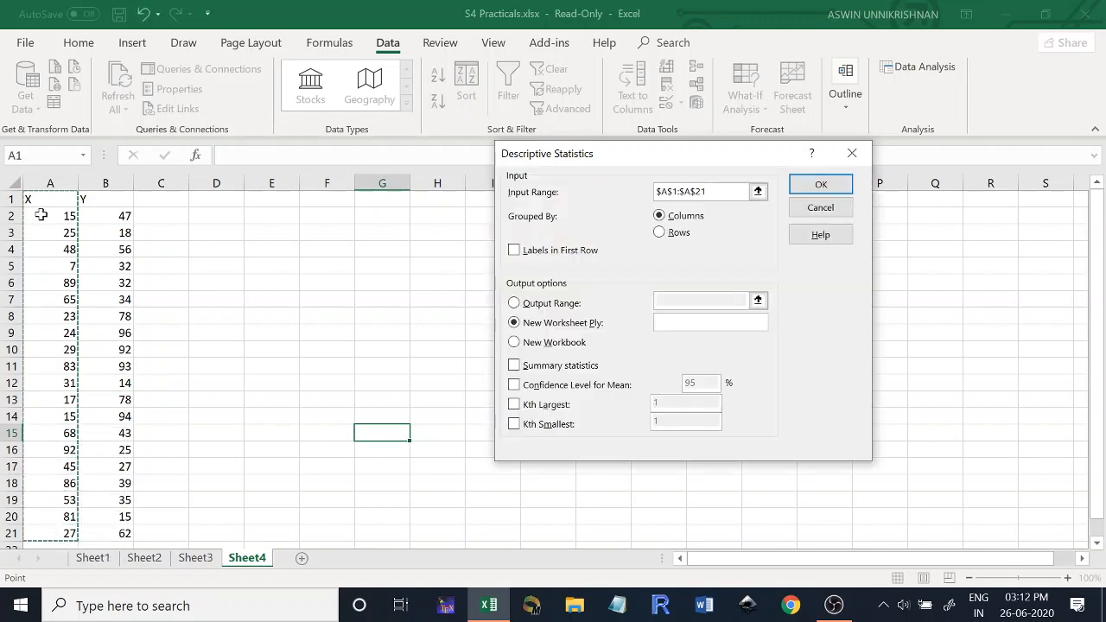
left_click(513, 250)
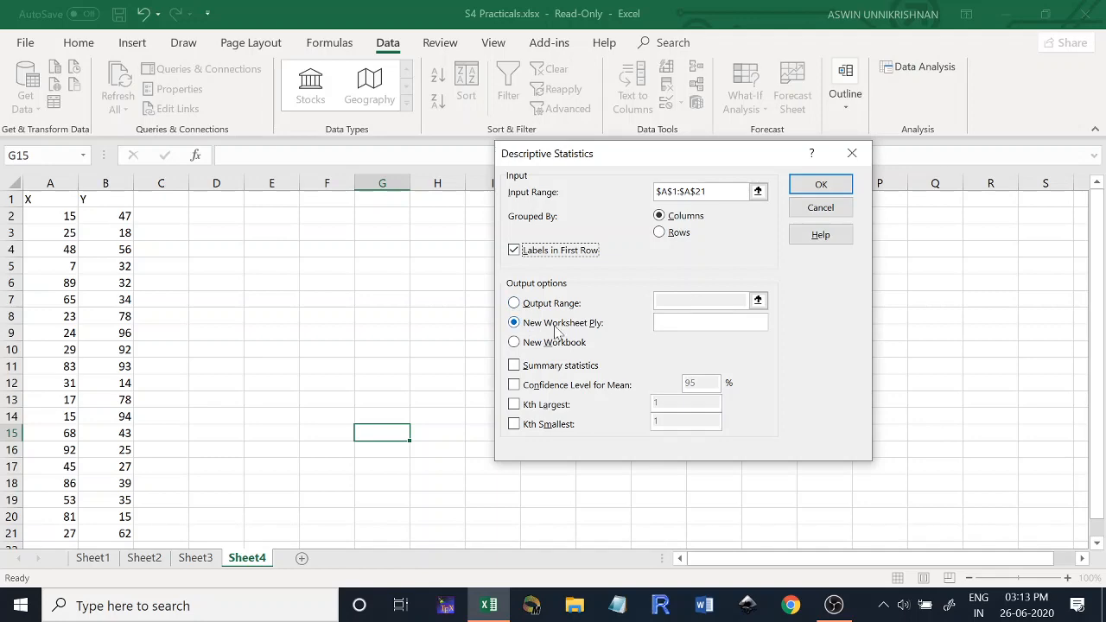
- Set the output range to D3 and include summary statistics, 95% confidence level for mean, Kth largest 1 and Kth smallest 1
left_click(515, 304)
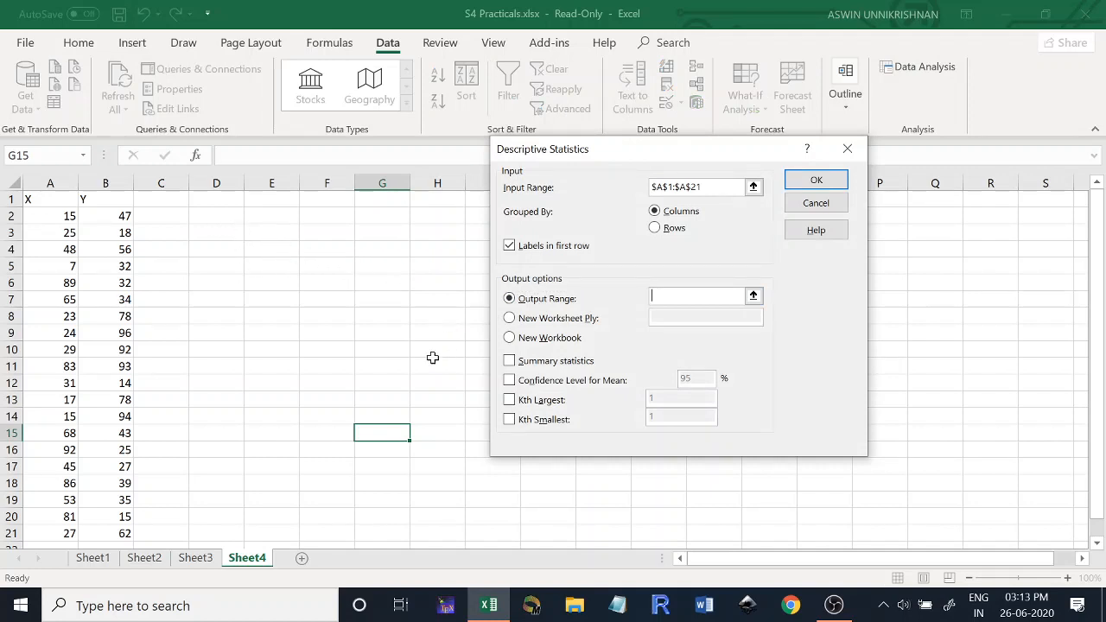
left_click(209, 232)
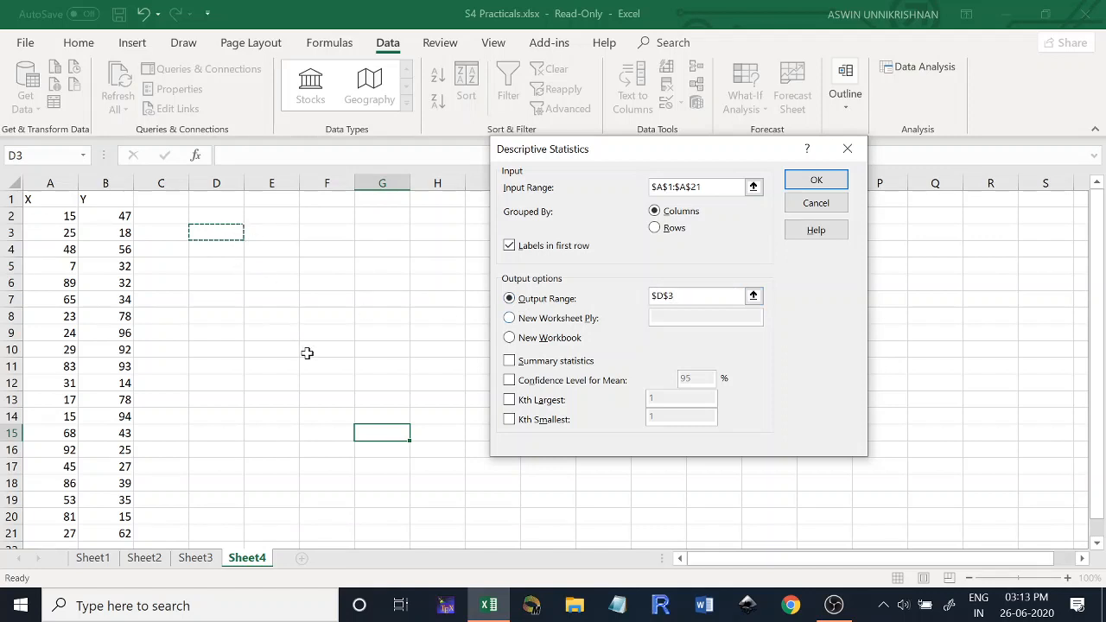
left_click(510, 362)
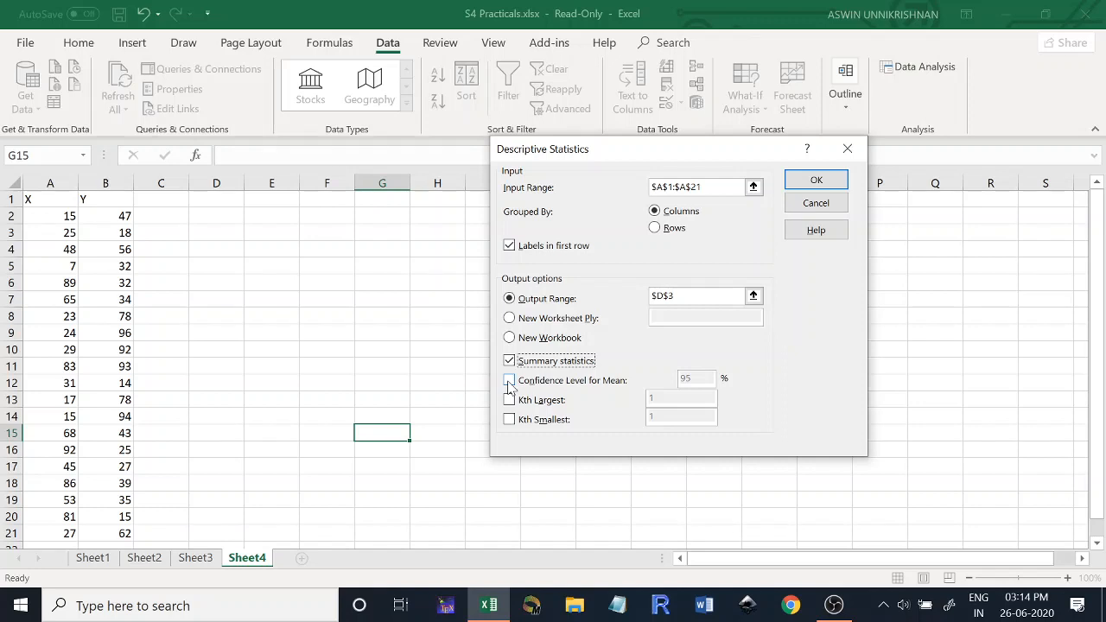
left_click(509, 383)
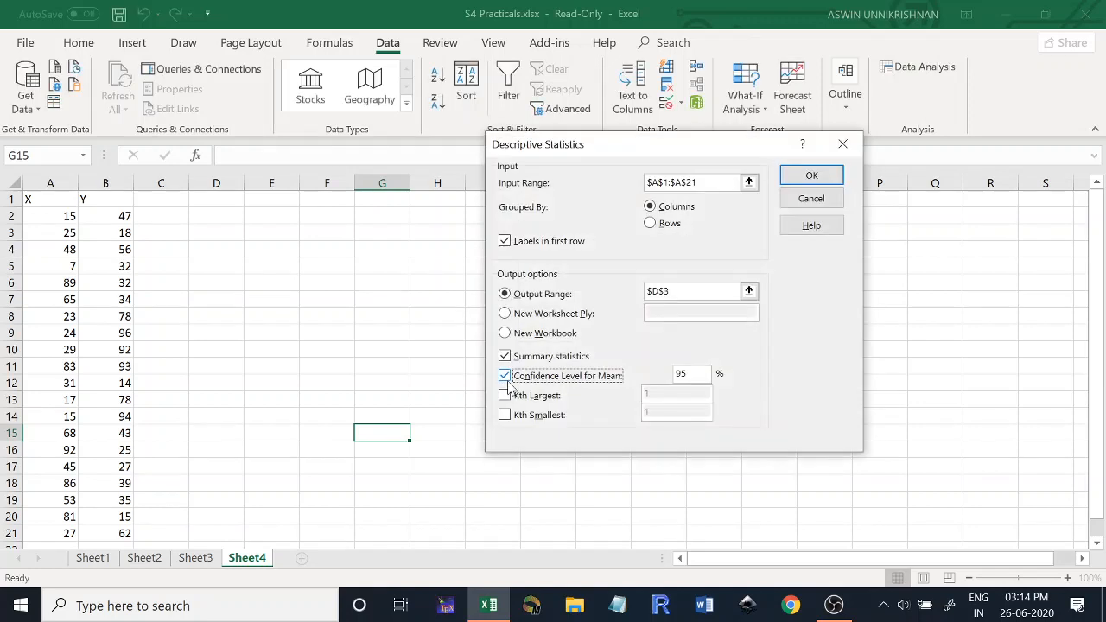
left_click(507, 398)
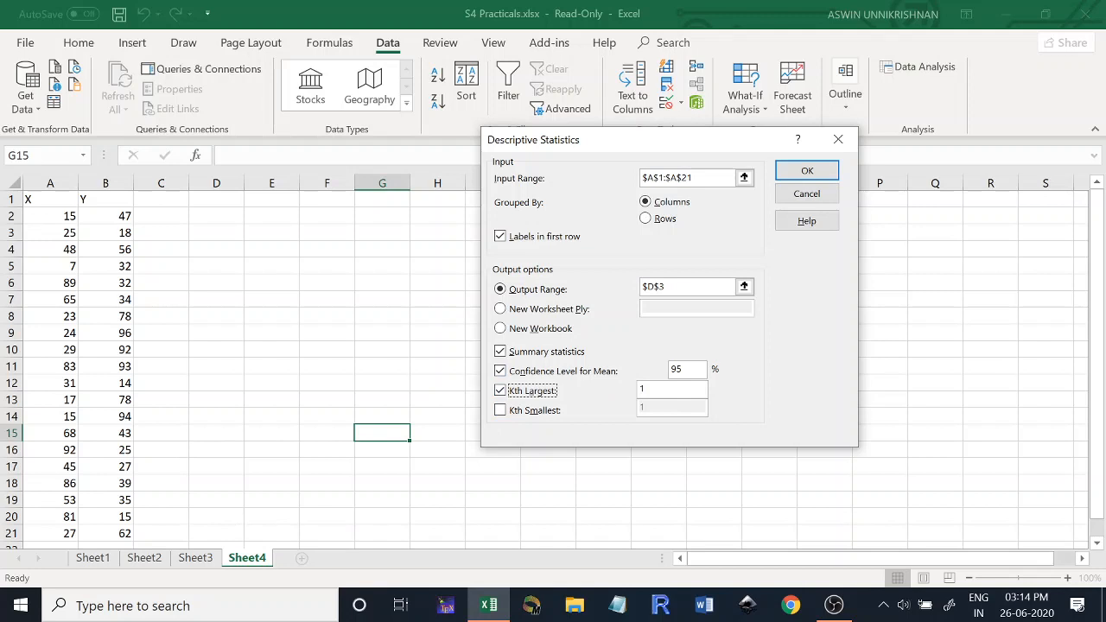
left_click(500, 412)
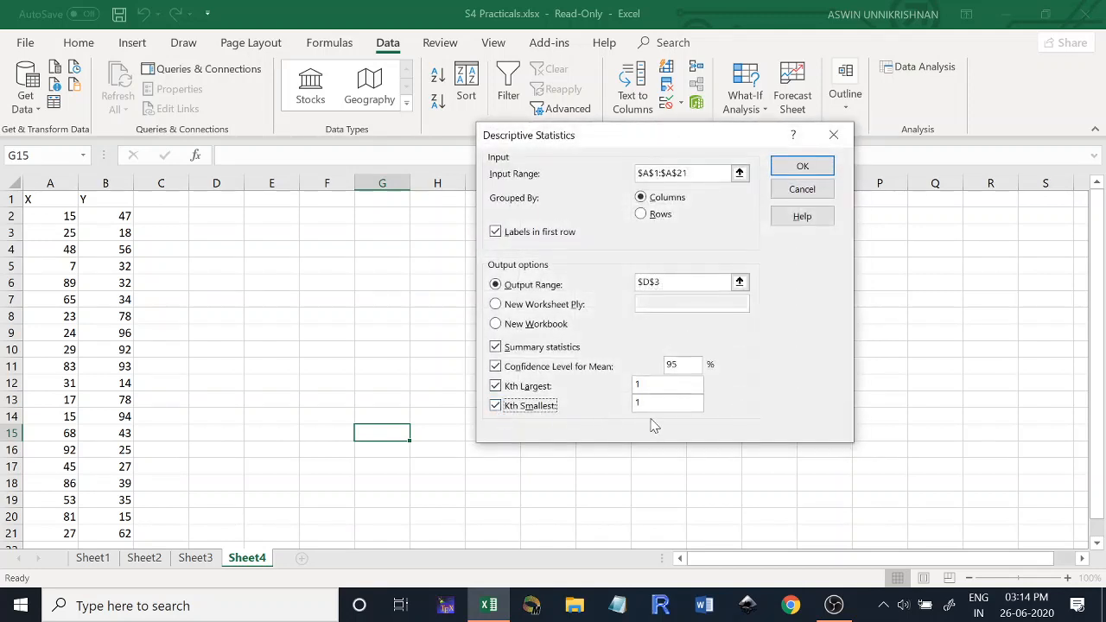
- Run the descriptive statistics analysis and fit the widths of columns D and E to the output
left_click(657, 389)
left_click(656, 384)
left_click(691, 282)
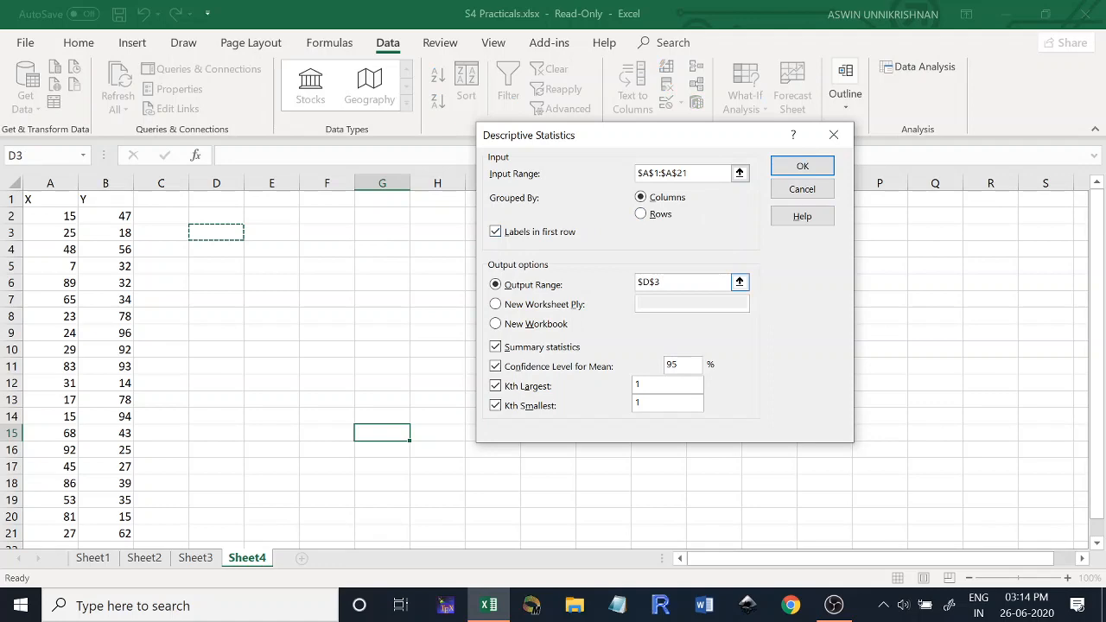
left_click(803, 165)
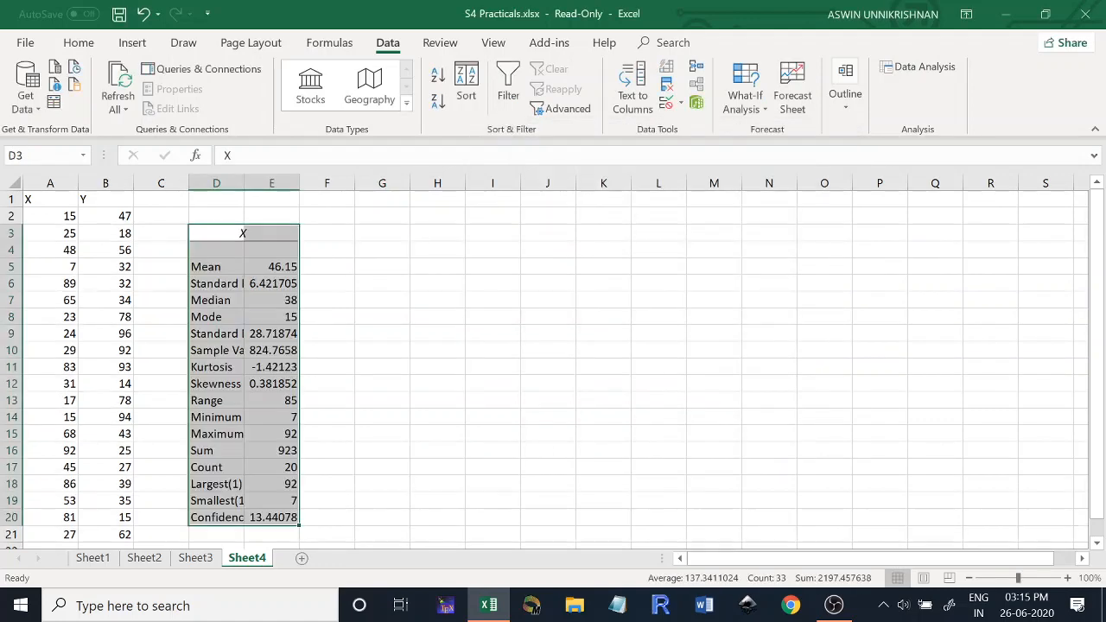
double_click(244, 184)
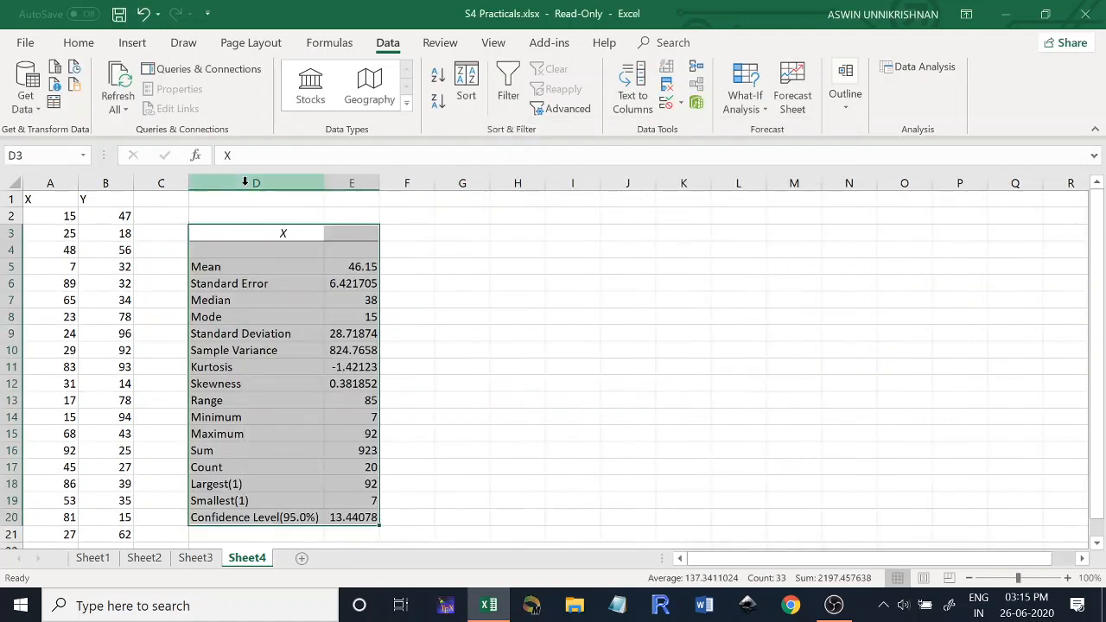
double_click(379, 183)
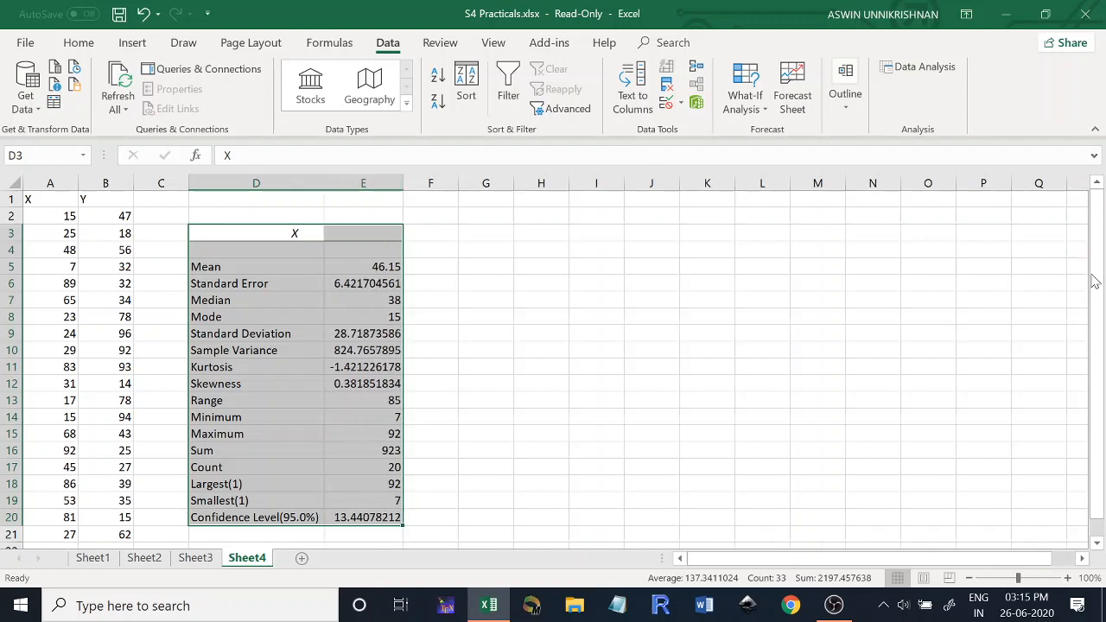
- Examine the standard error, range, minimum, maximum, sum and count rows of the X statistics table
left_click_drag(1094, 281, 1095, 298)
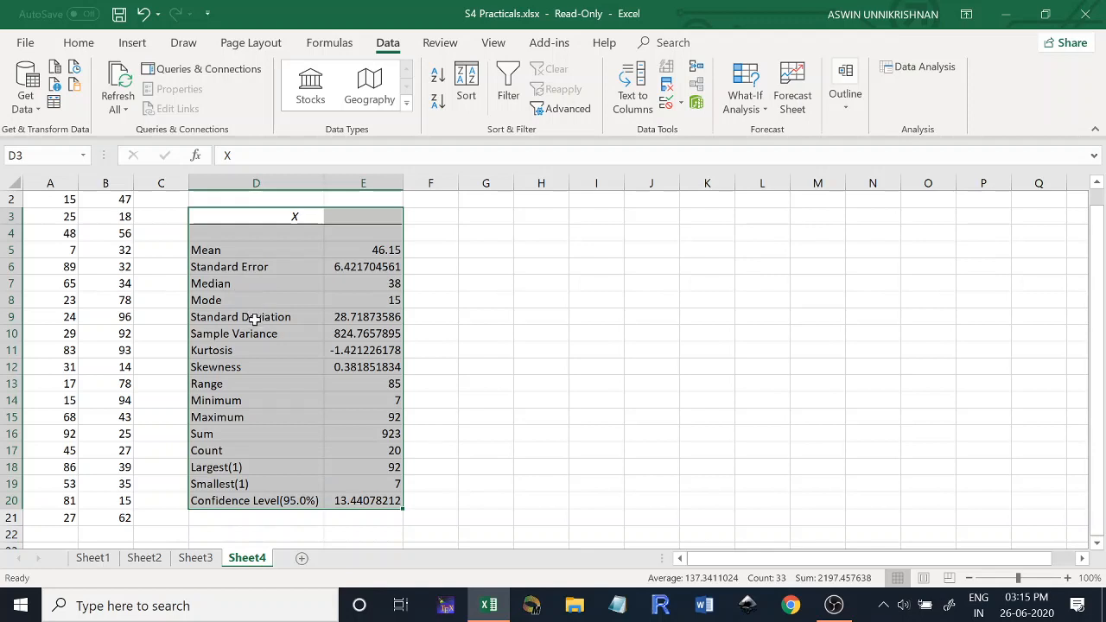
left_click(249, 271)
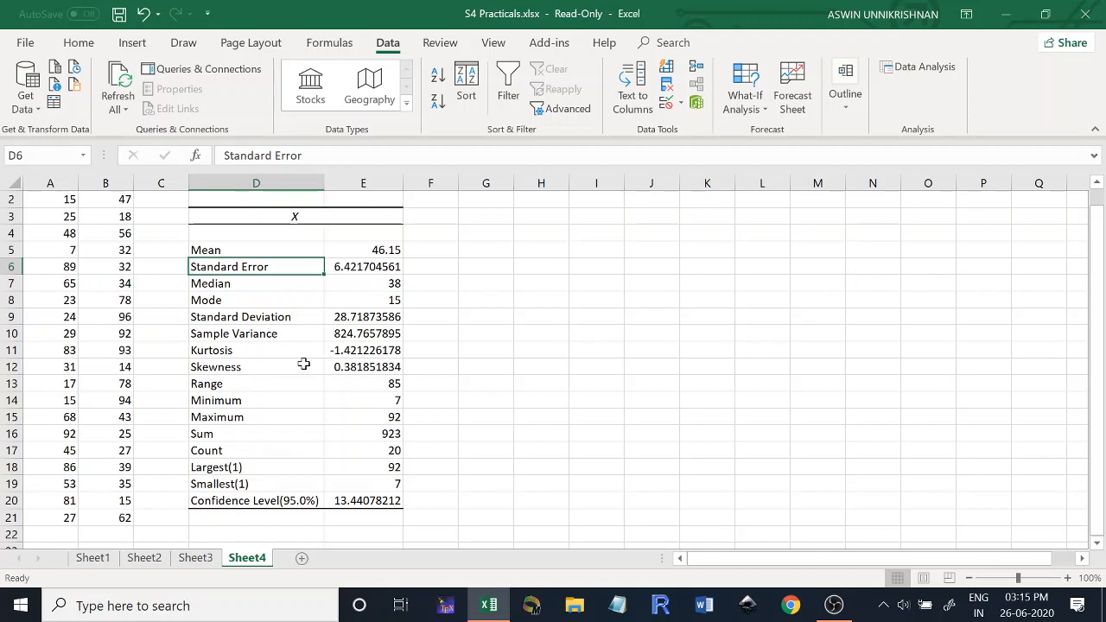
left_click(236, 385)
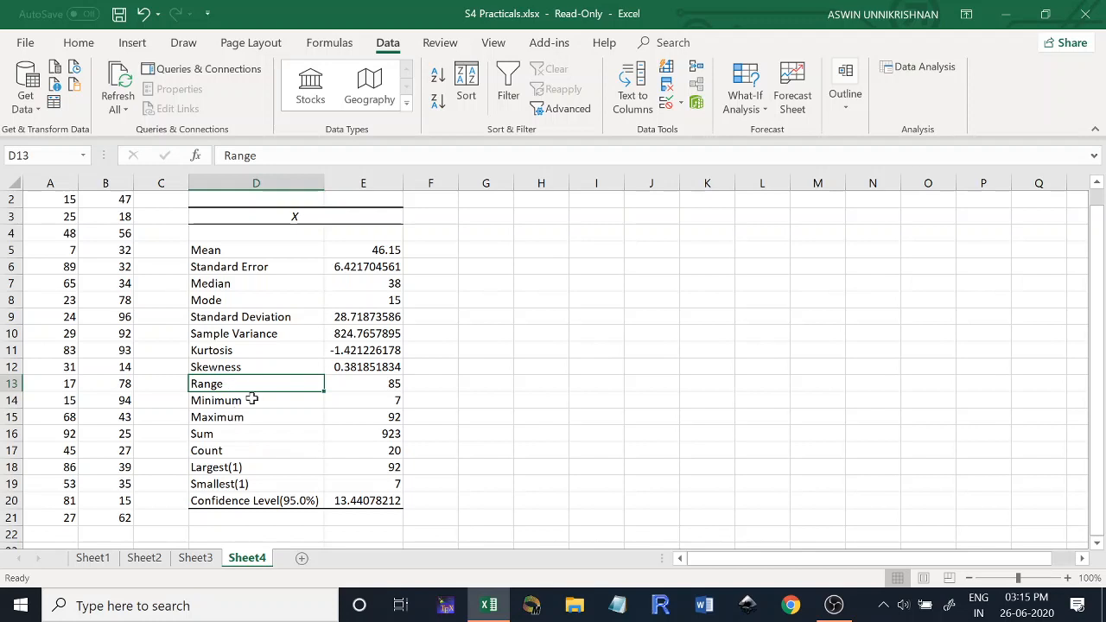
left_click(251, 399)
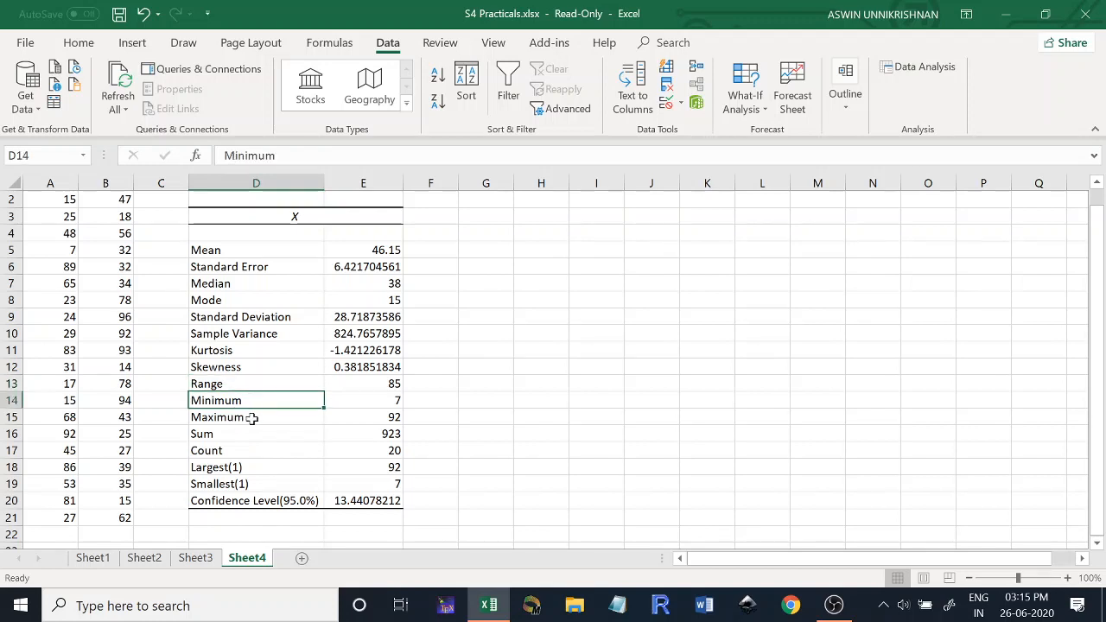
left_click(252, 417)
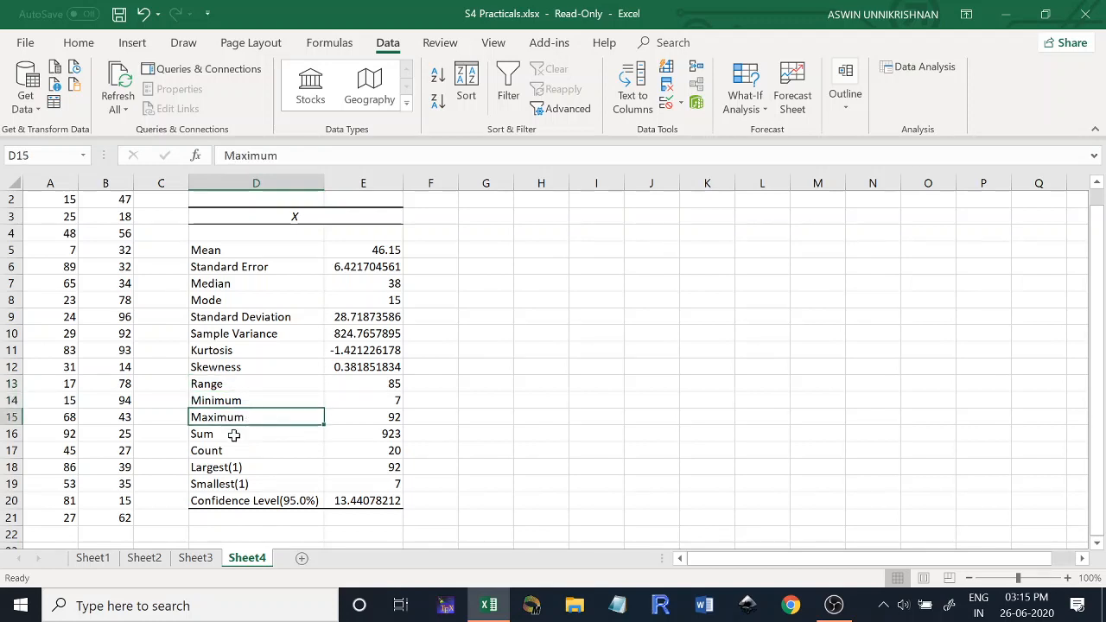
left_click(234, 436)
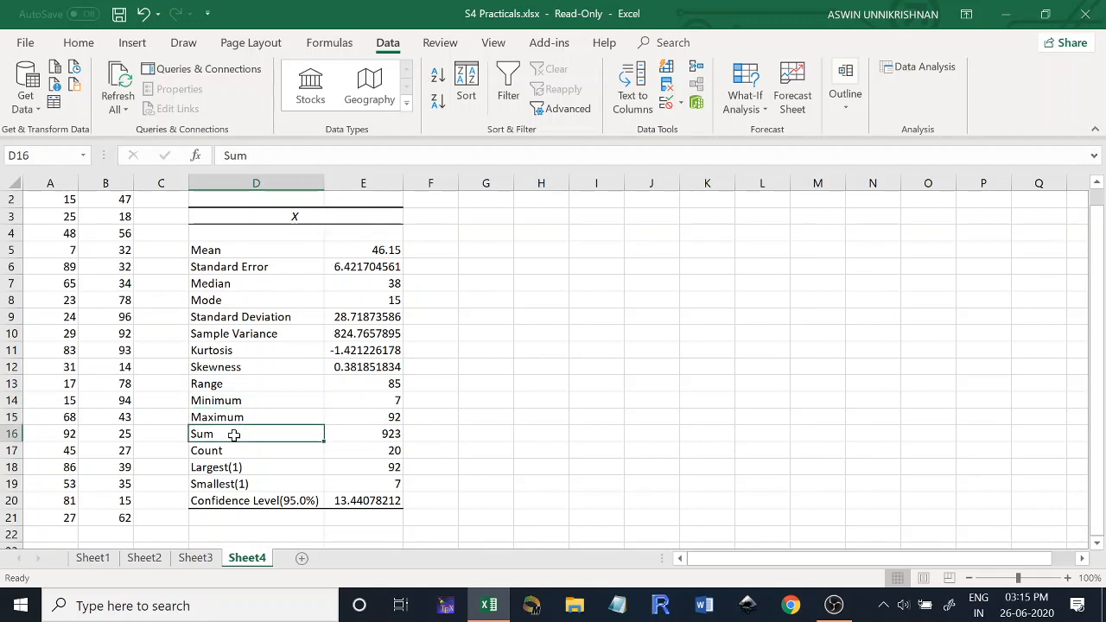
left_click(234, 455)
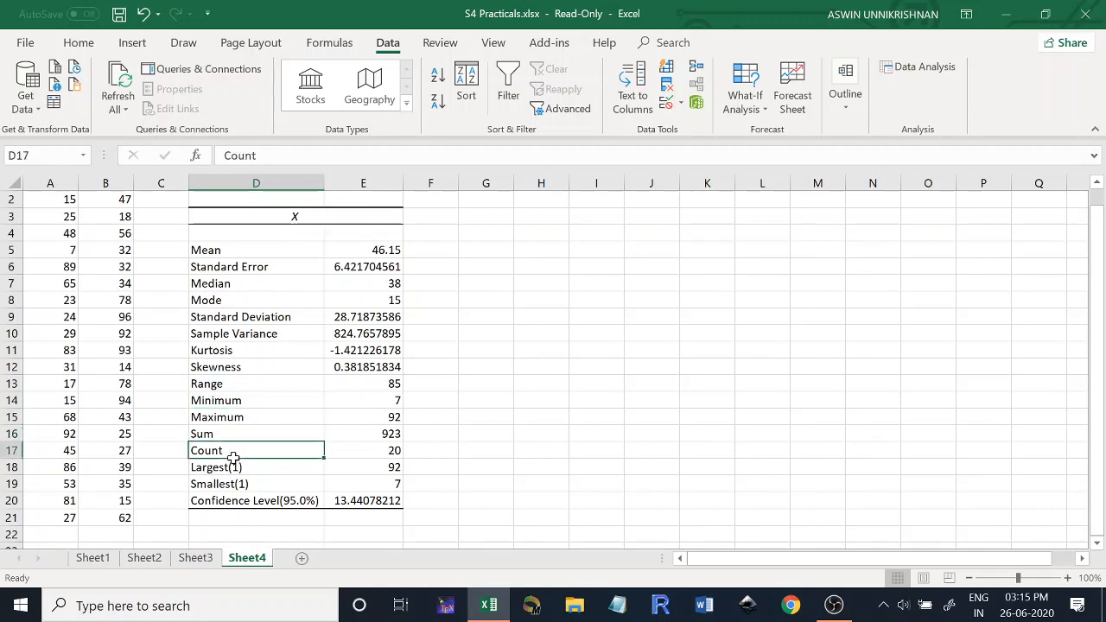
- Examine the Largest(1) and Smallest(1) rows of the X table and the matching Kth largest and Kth smallest settings in Descriptive Statistics
left_click(256, 466)
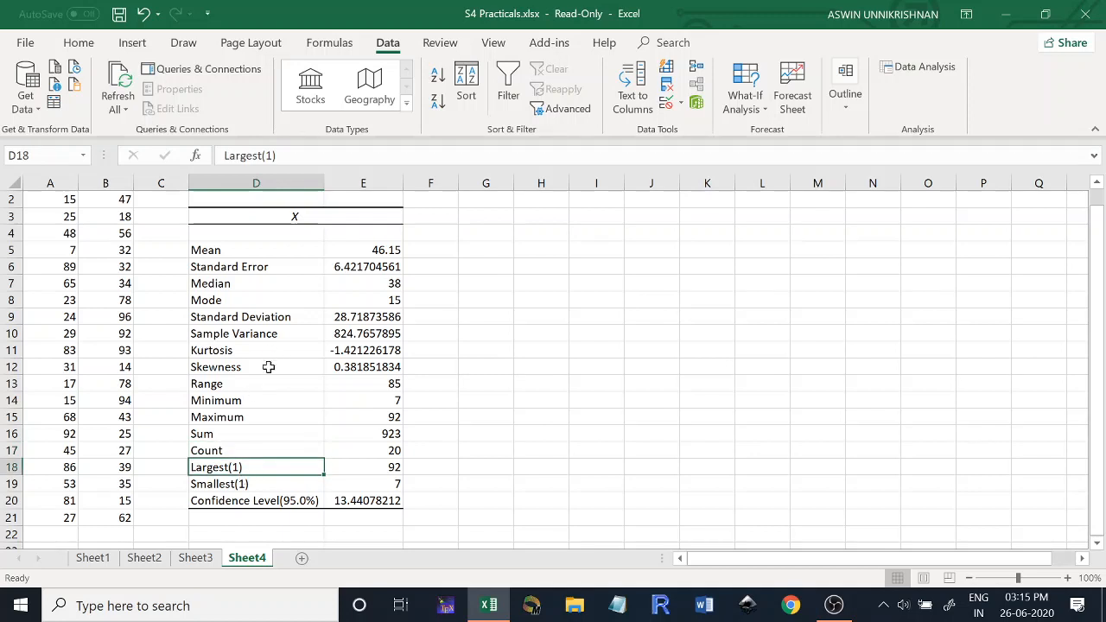
left_click(252, 485)
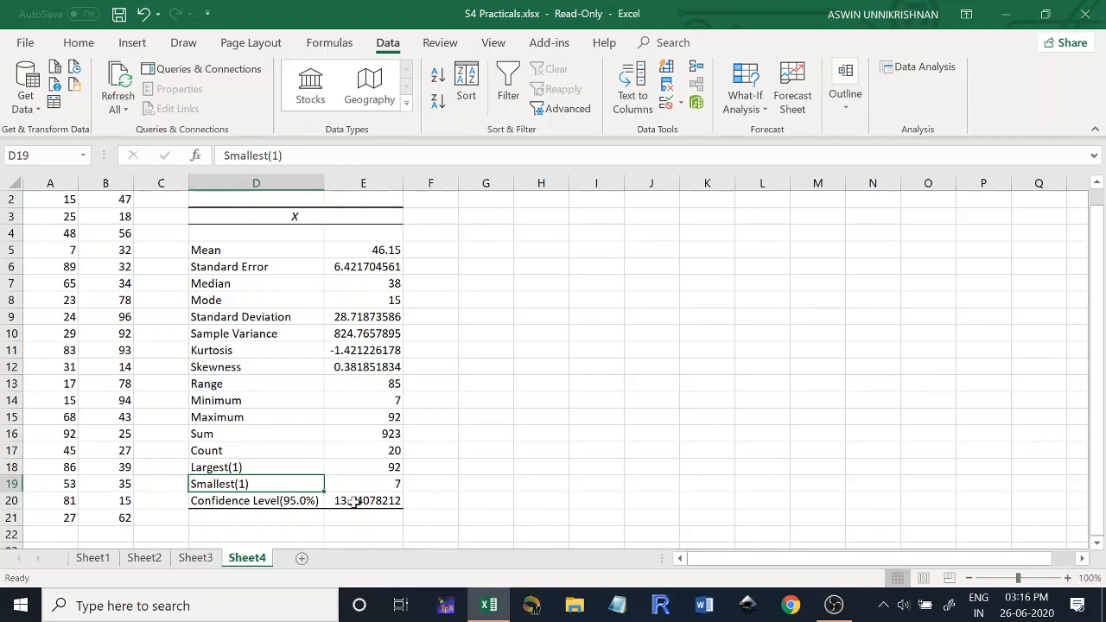
left_click(919, 66)
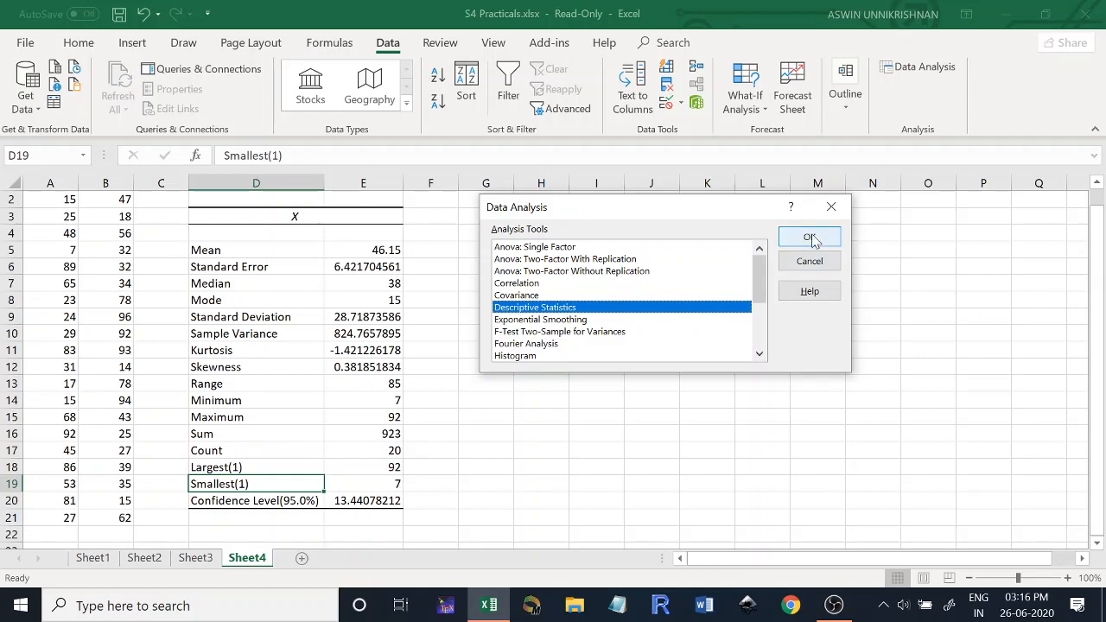
double_click(652, 309)
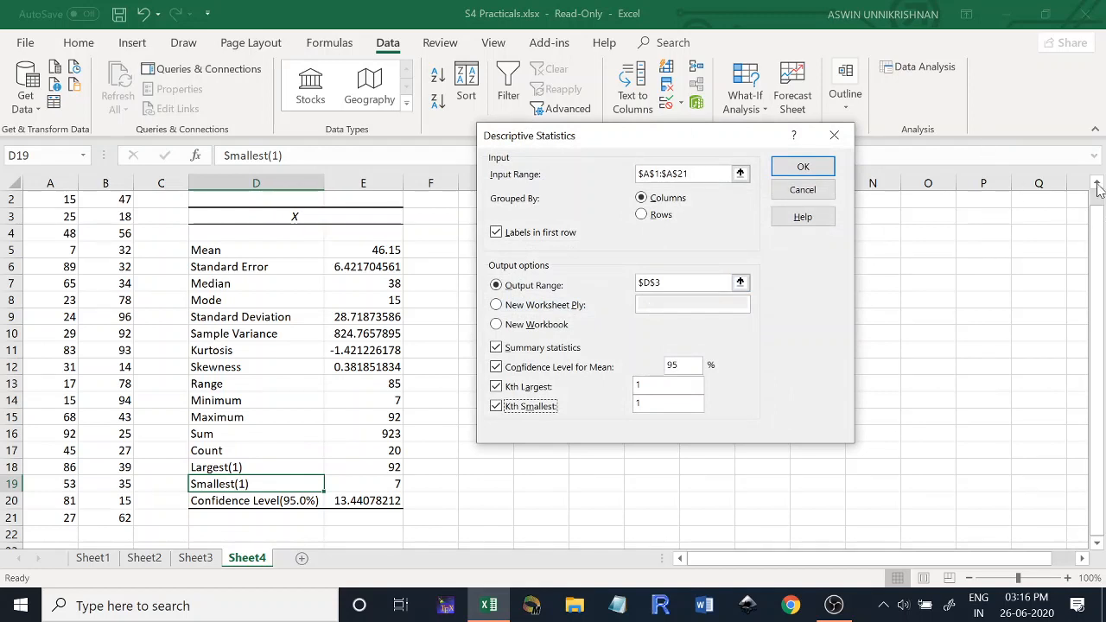
left_click(834, 136)
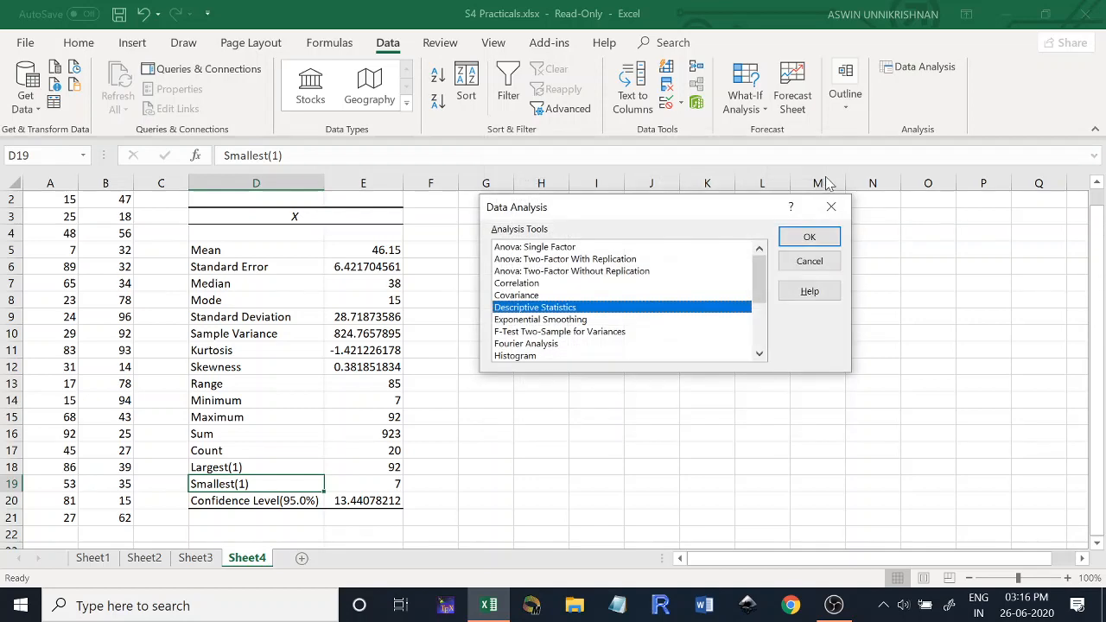
left_click(831, 207)
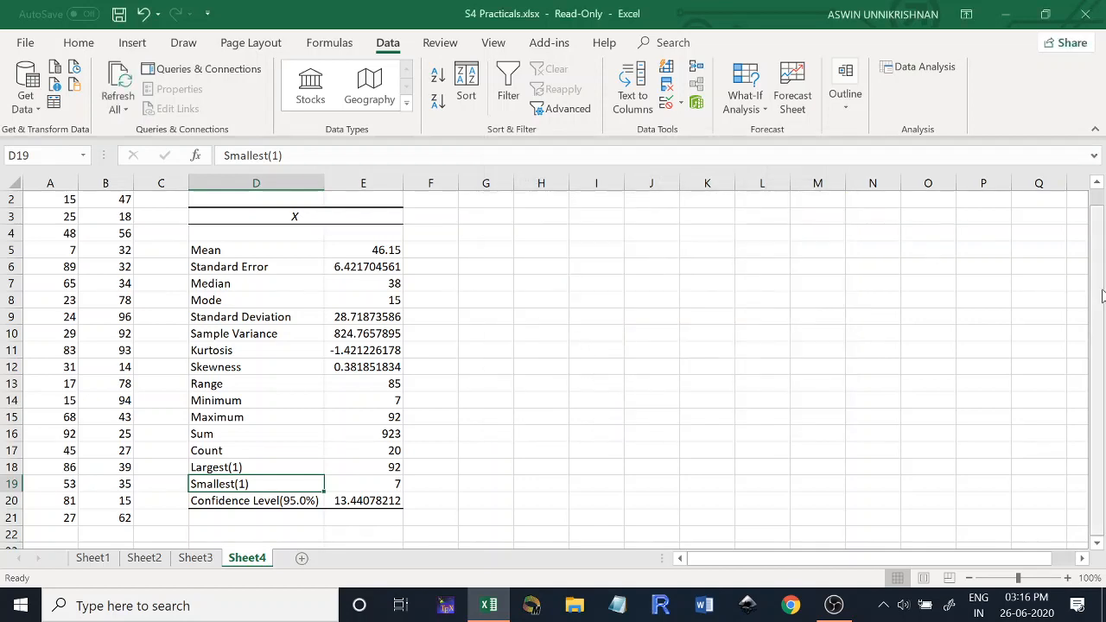
- Start a new Descriptive Statistics analysis with both the X and Y columns, A1:B21, as the input range
left_click_drag(1098, 296, 1098, 283)
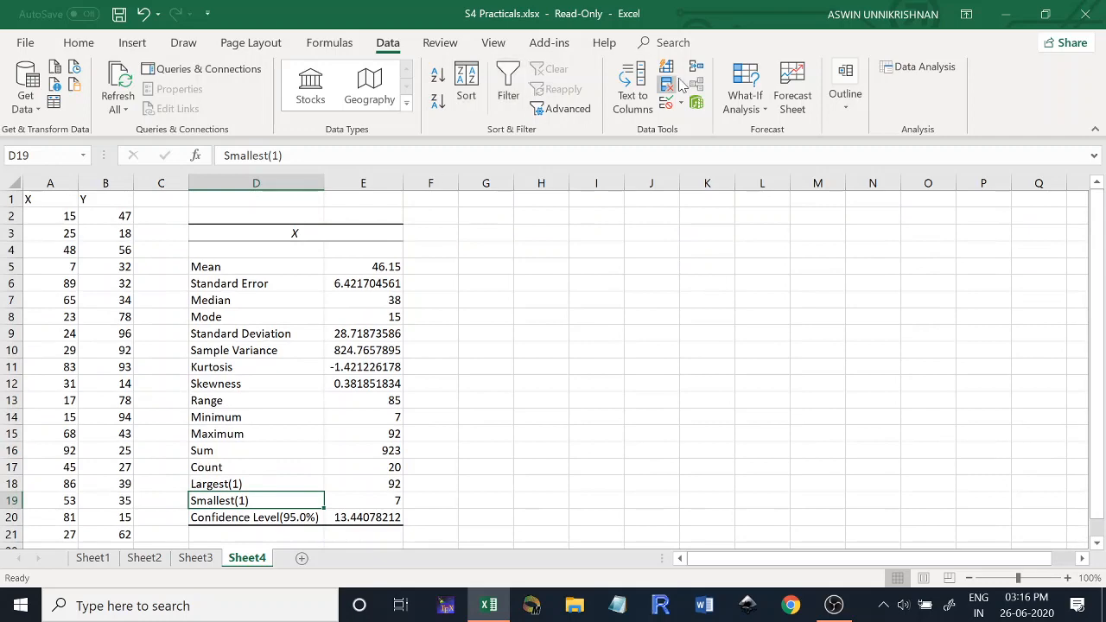
left_click(923, 66)
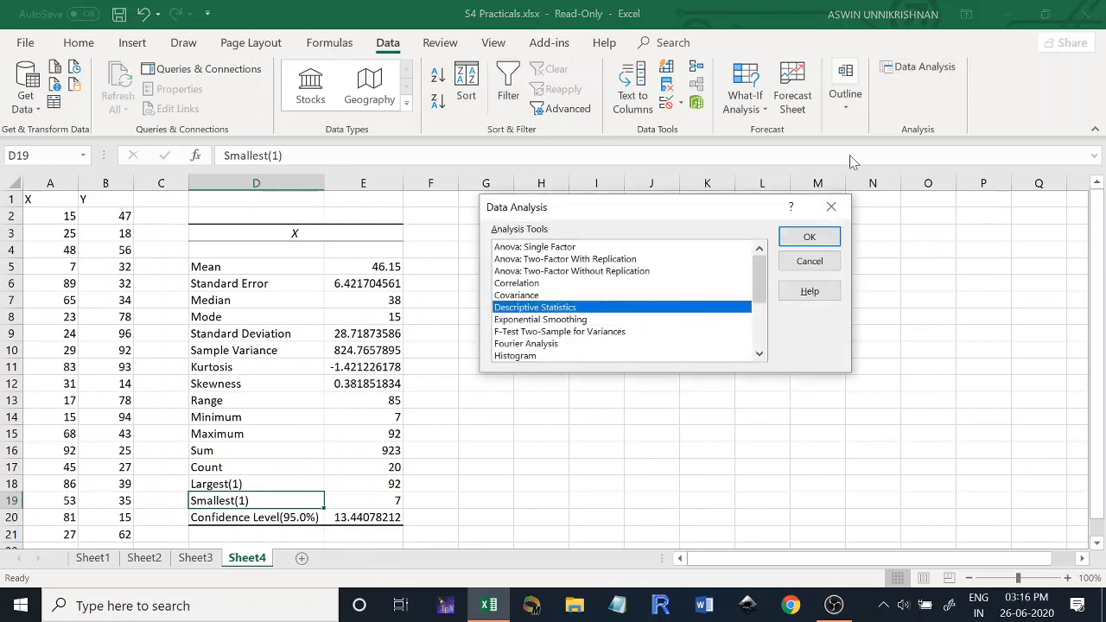
double_click(617, 297)
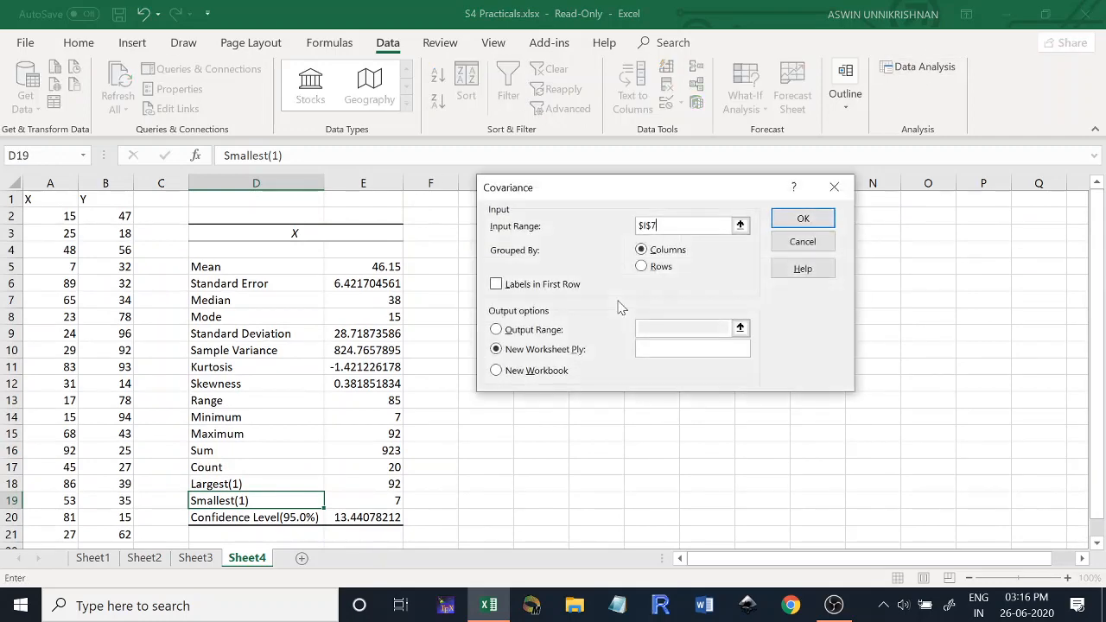
left_click(835, 183)
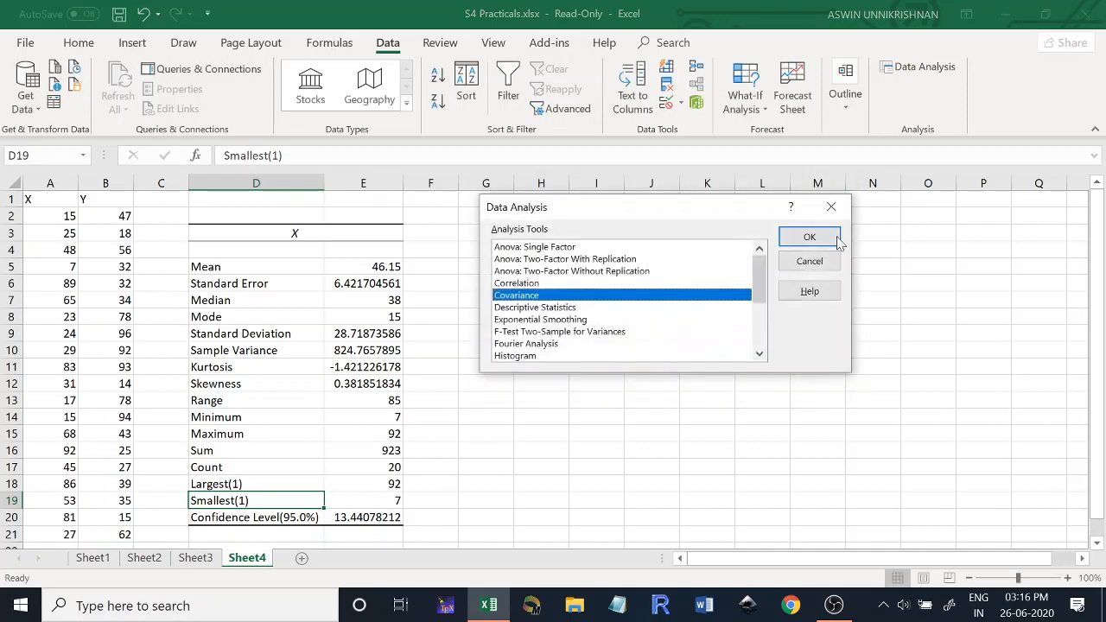
double_click(654, 308)
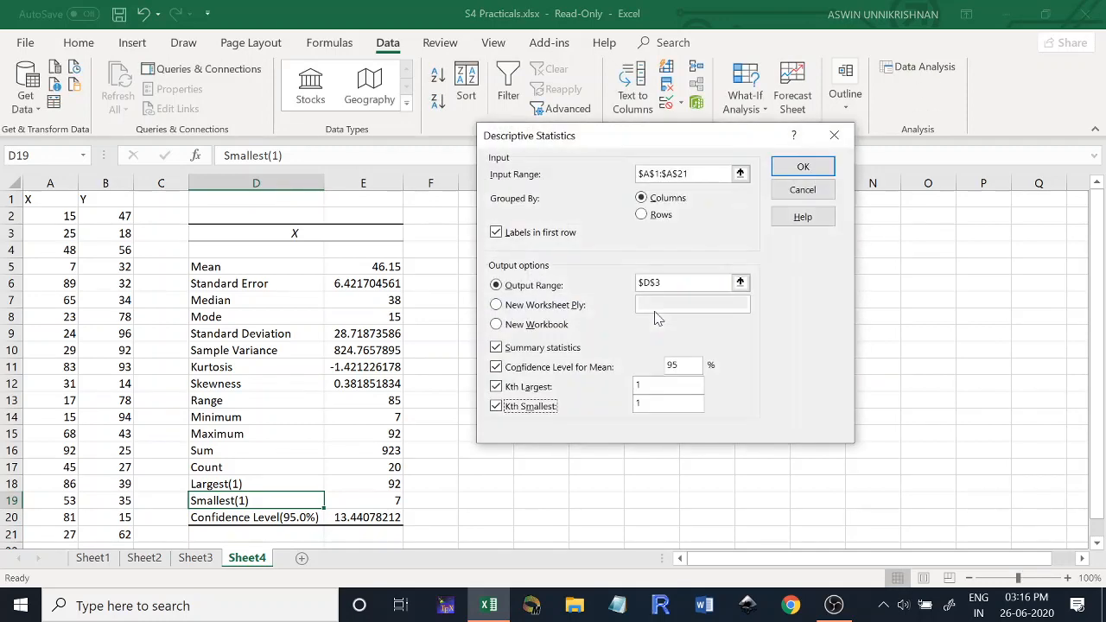
left_click(740, 174)
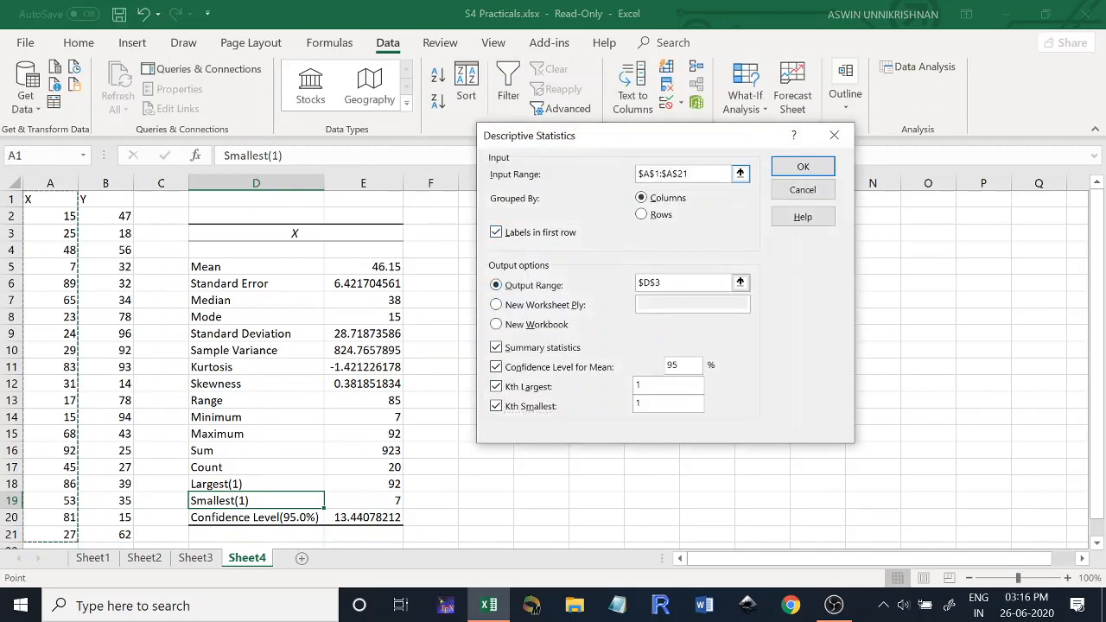
left_click_drag(694, 173, 589, 173)
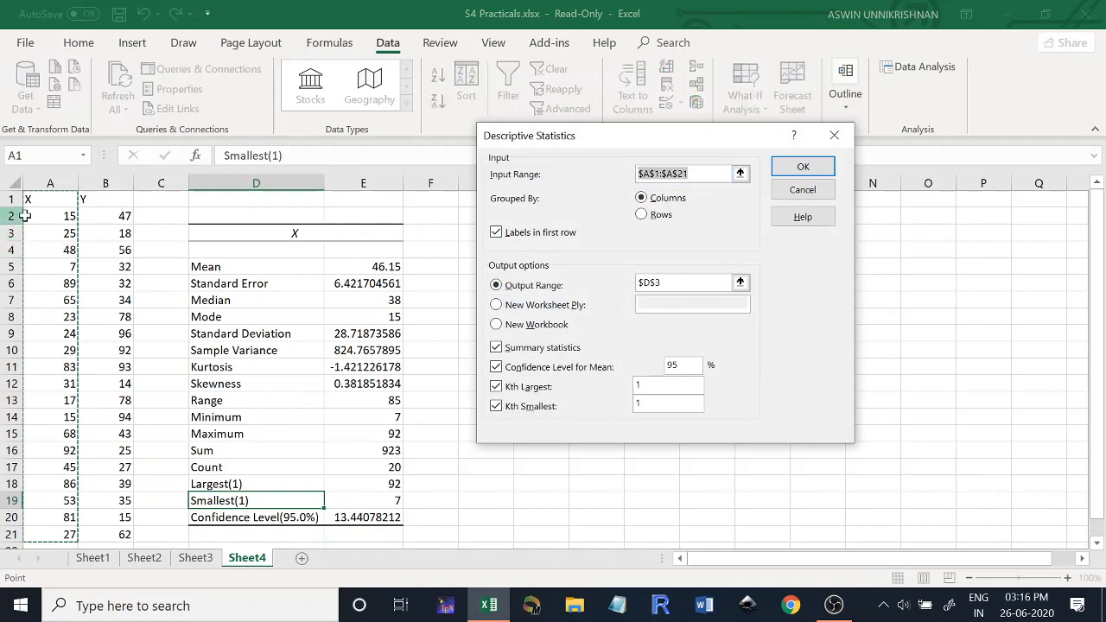
left_click_drag(37, 200, 98, 536)
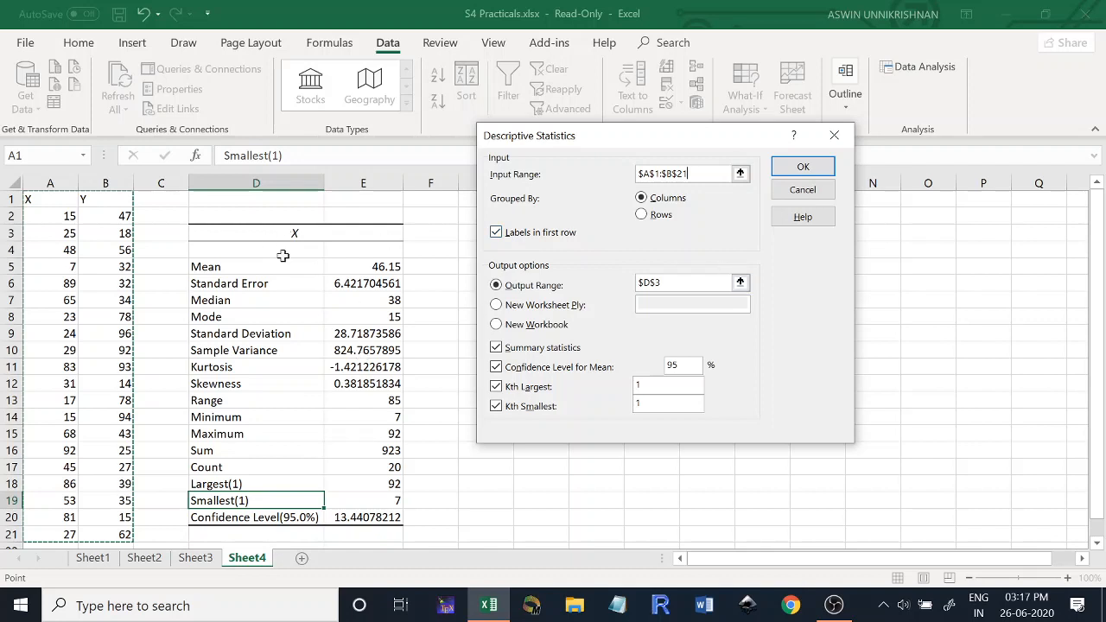
- Set the output range to G3 and both Kth largest and Kth smallest to 2, and run the descriptive statistics analysis
left_click_drag(729, 283, 596, 291)
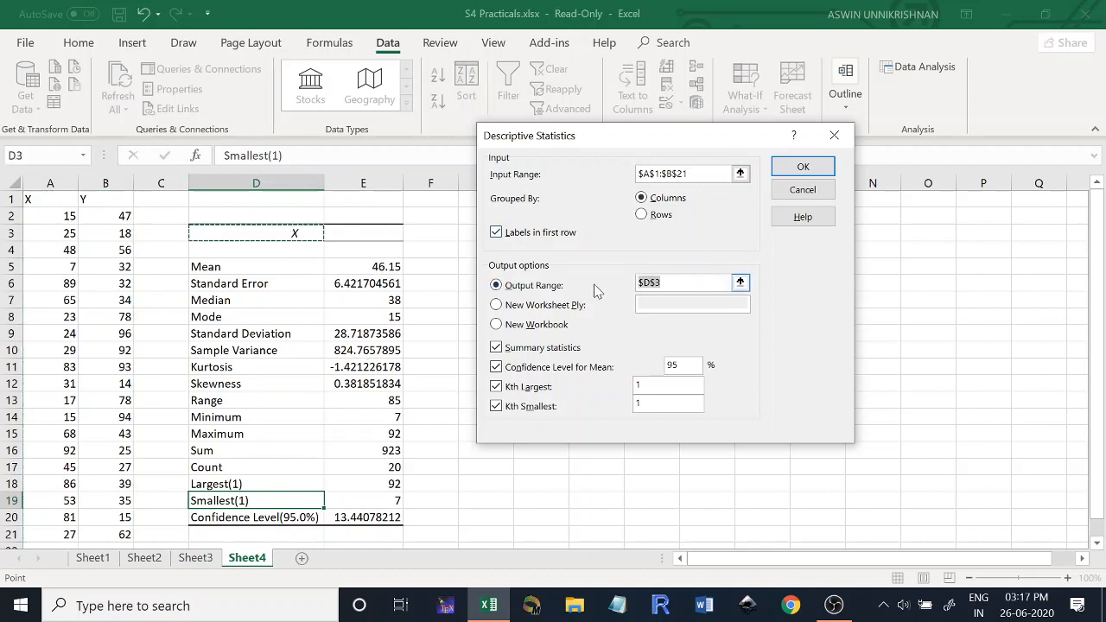
left_click_drag(648, 143, 822, 137)
left_click(494, 234)
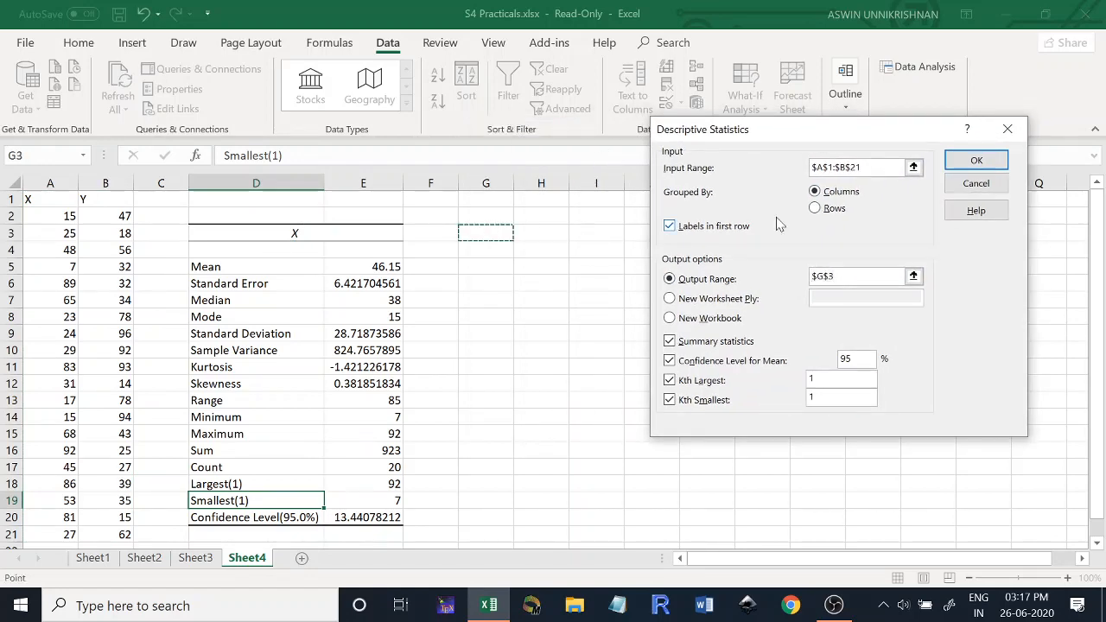
left_click(813, 379)
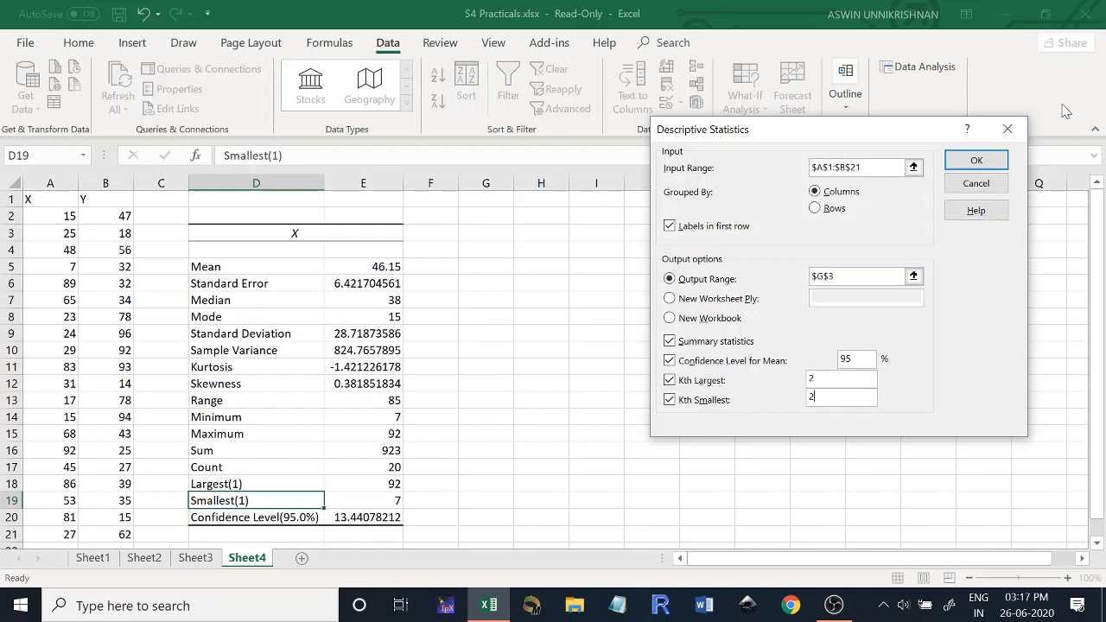
left_click(973, 160)
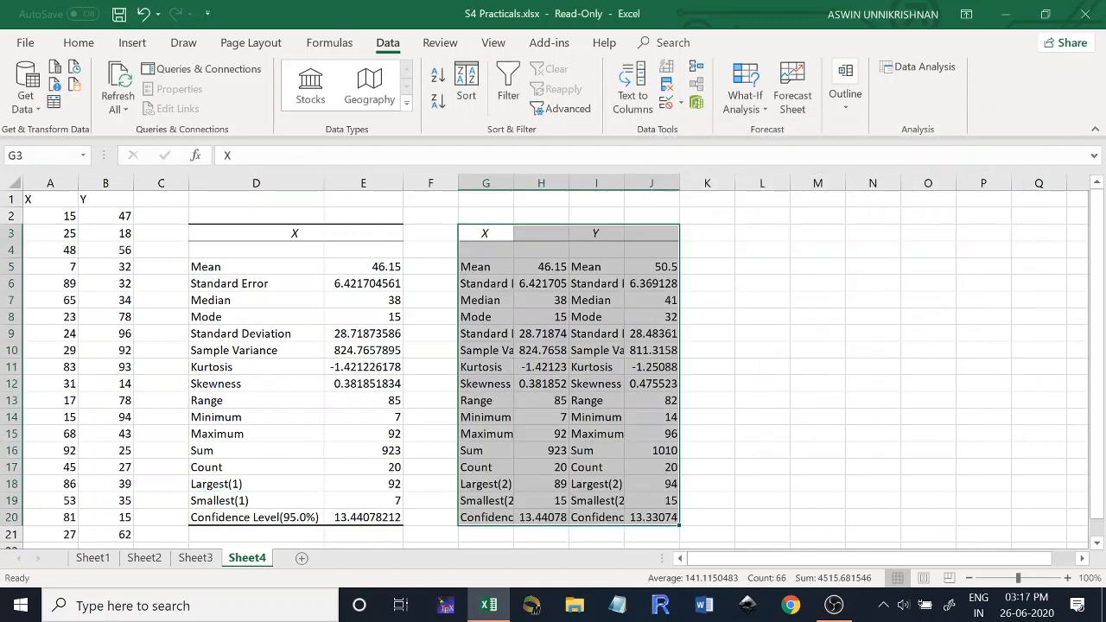
- Fit the widths of columns G, H and I to the new statistics output
left_click_drag(569, 183, 568, 184)
double_click(568, 184)
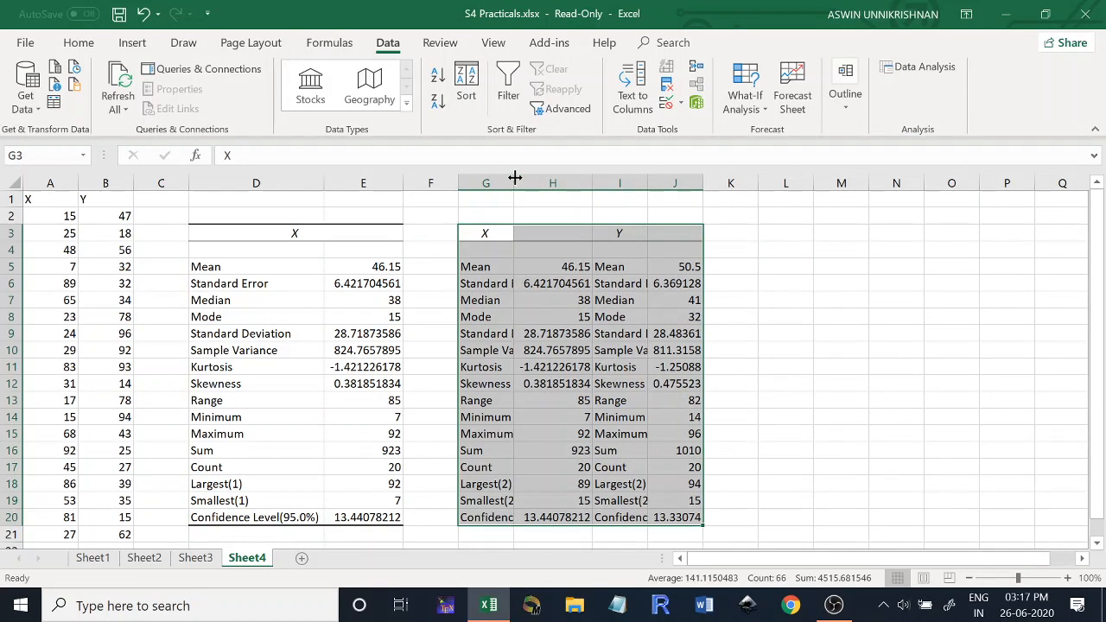
double_click(514, 183)
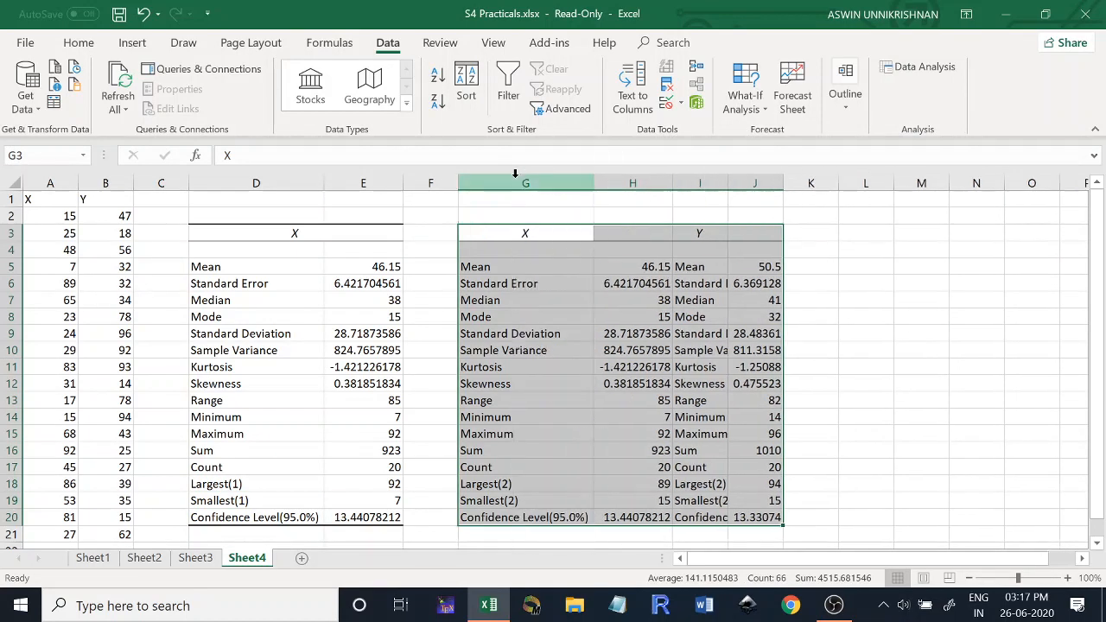
double_click(731, 184)
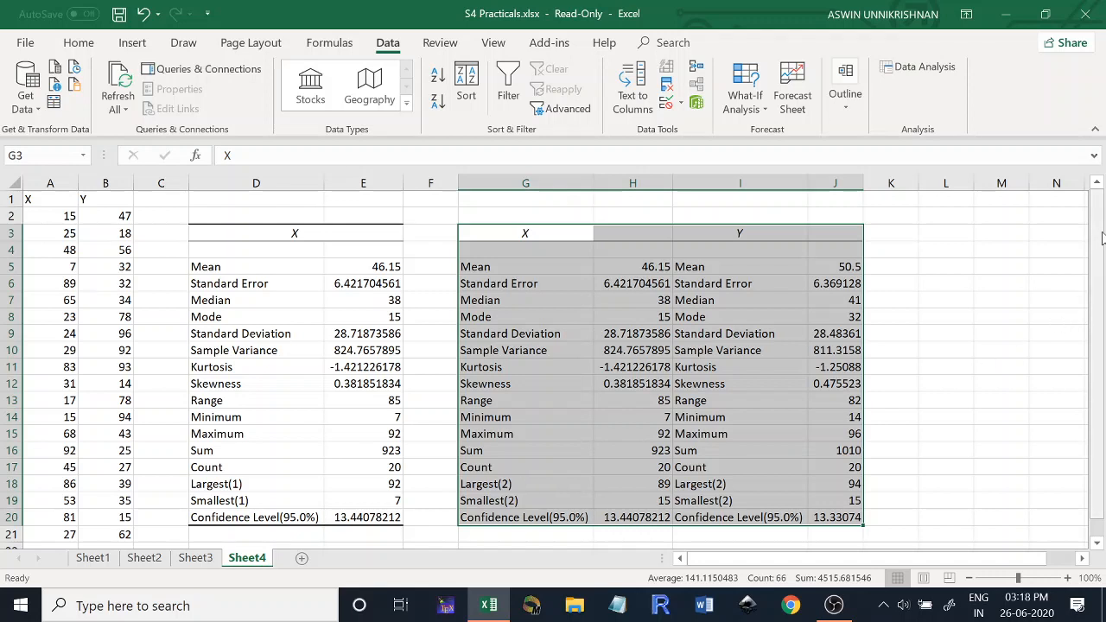
- Start a Correlation analysis with input range A1:B21, grouped by columns, with labels in the first row
left_click_drag(1104, 242, 1104, 325)
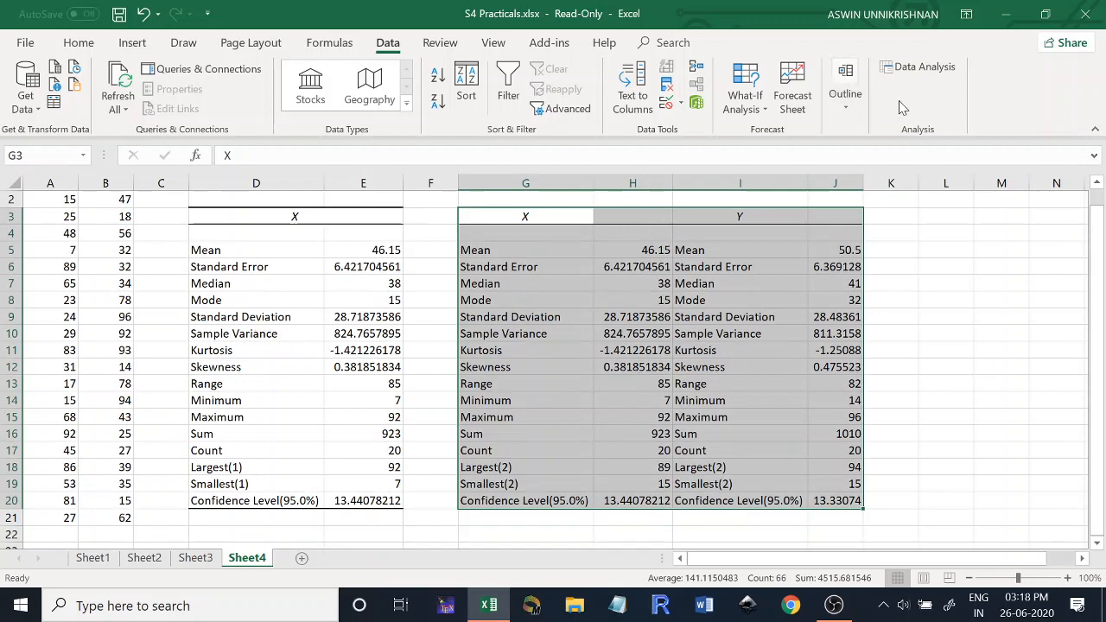
left_click(919, 69)
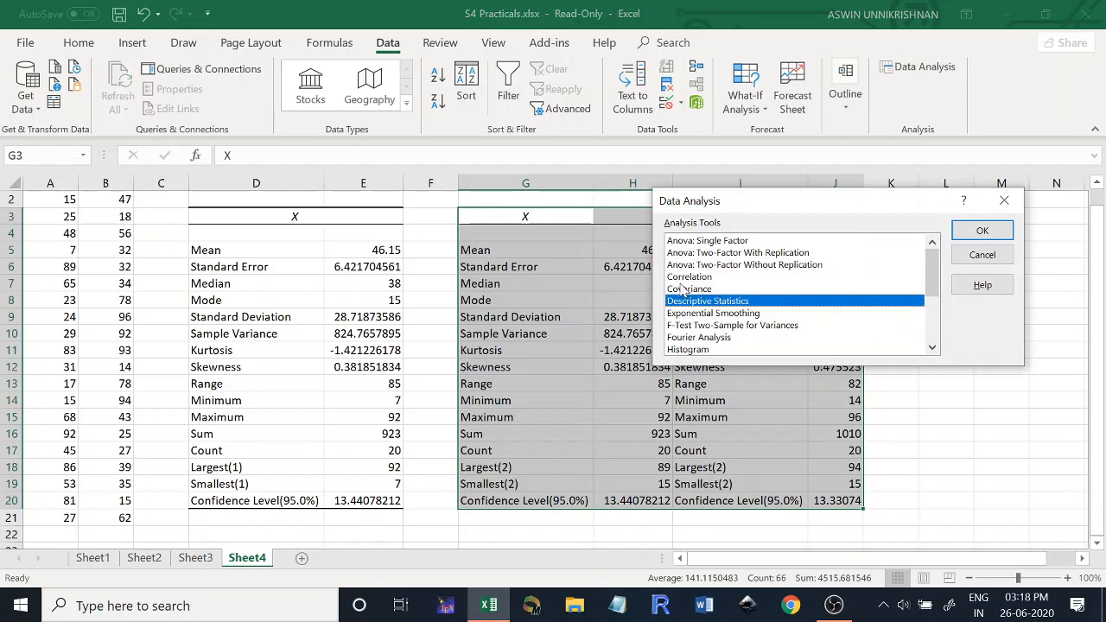
double_click(689, 277)
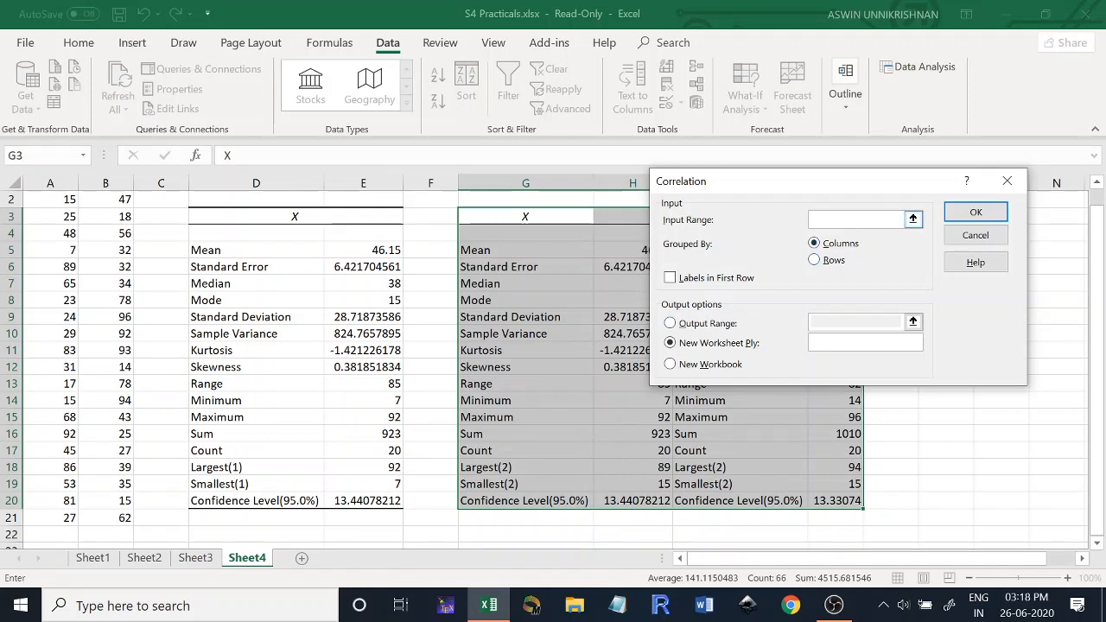
left_click(48, 516)
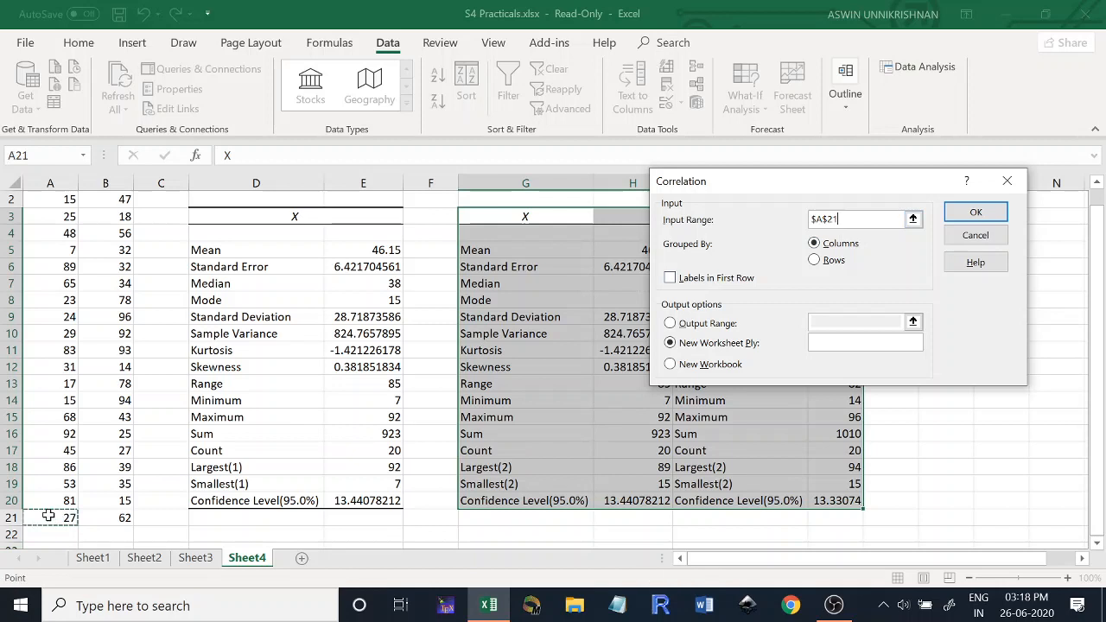
left_click_drag(49, 516, 124, 186)
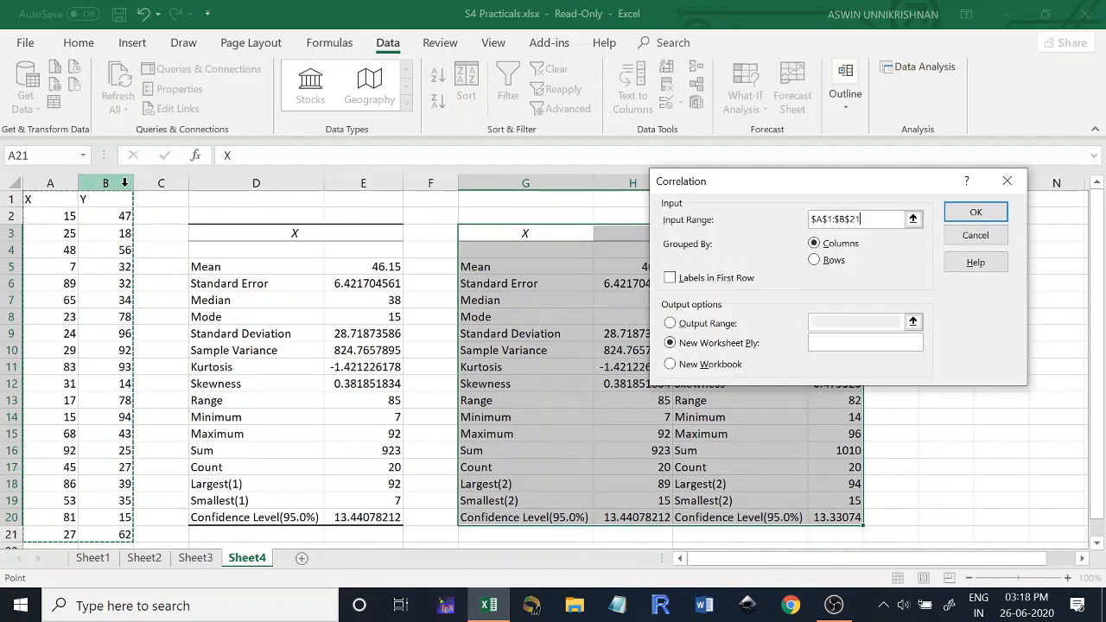
left_click(670, 279)
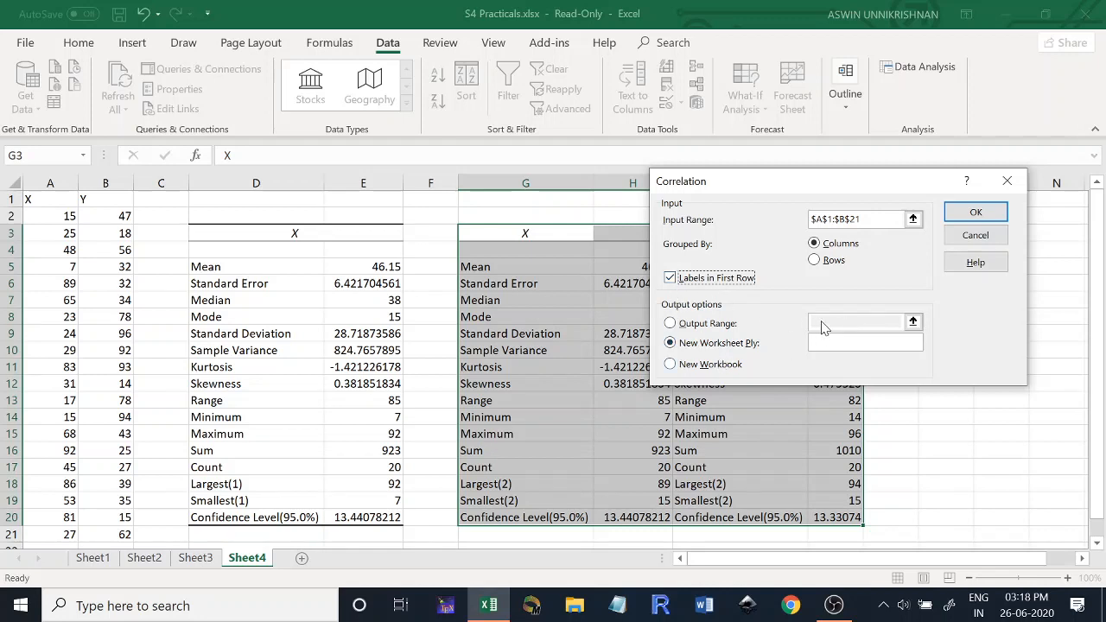
- Set the correlation output range to L4 and run the analysis
left_click(671, 326)
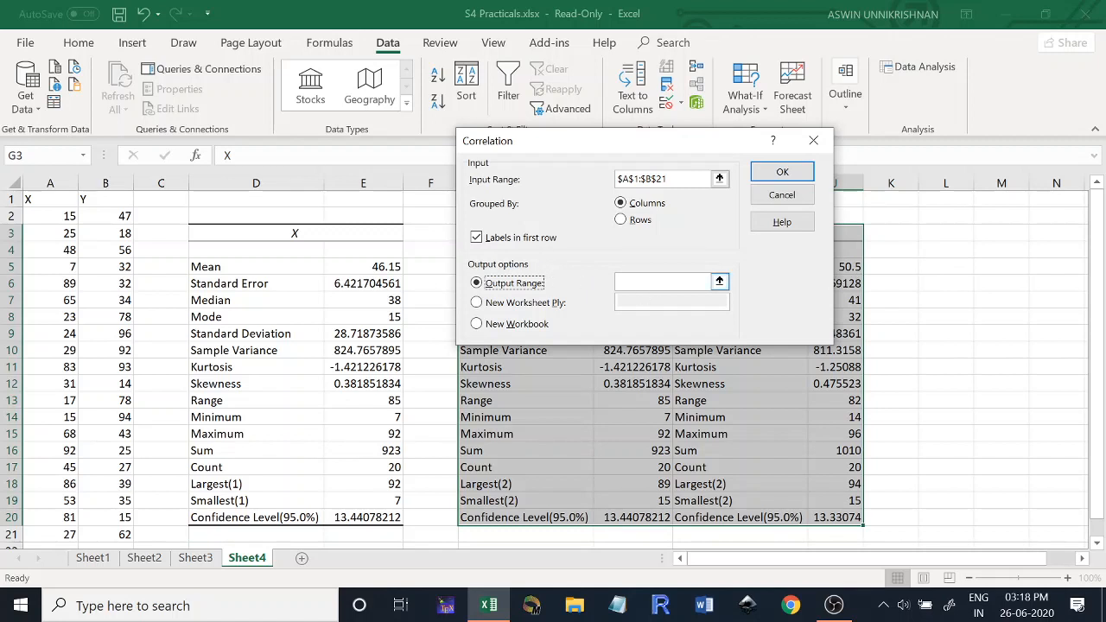
left_click(664, 282)
left_click(934, 250)
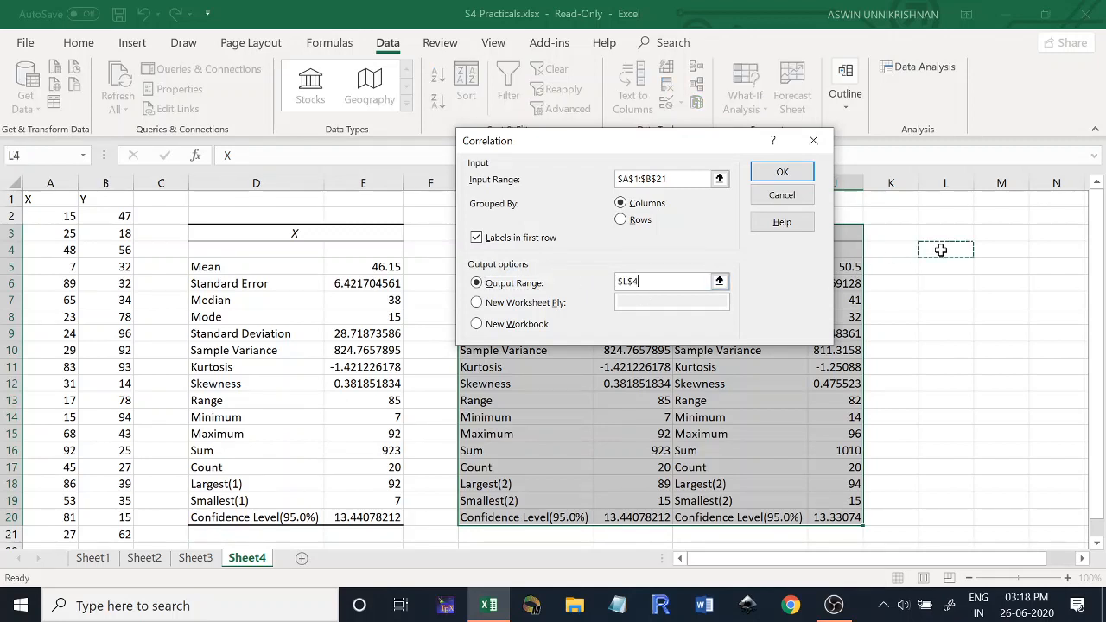
left_click(782, 172)
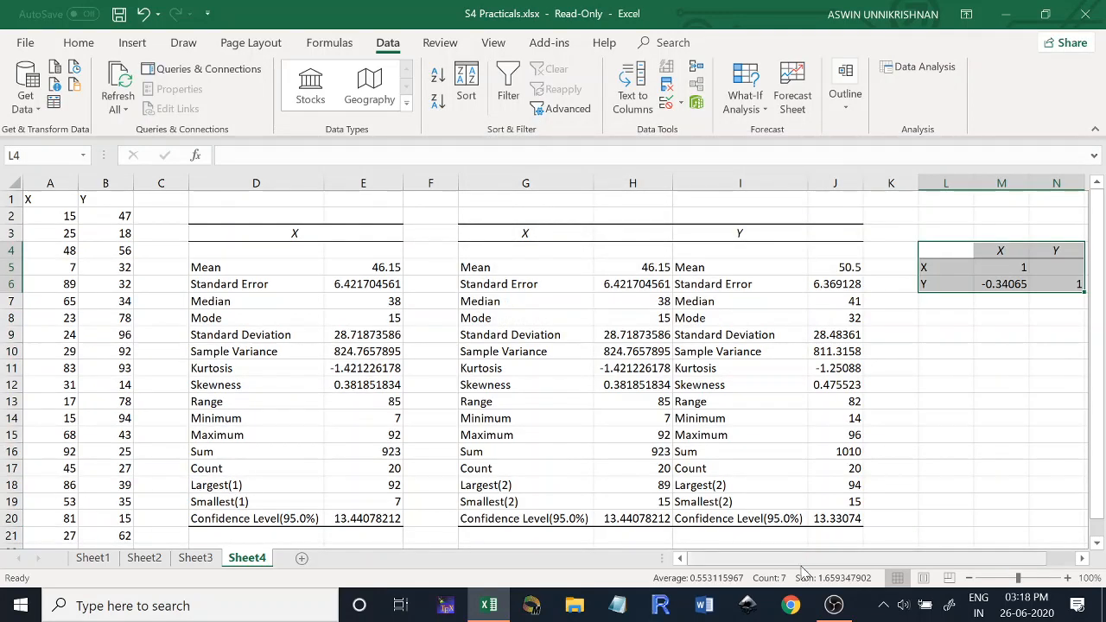
- Examine the correlation coefficient between X and Y and the empty upper cell of the correlation matrix
left_click_drag(975, 560, 1028, 562)
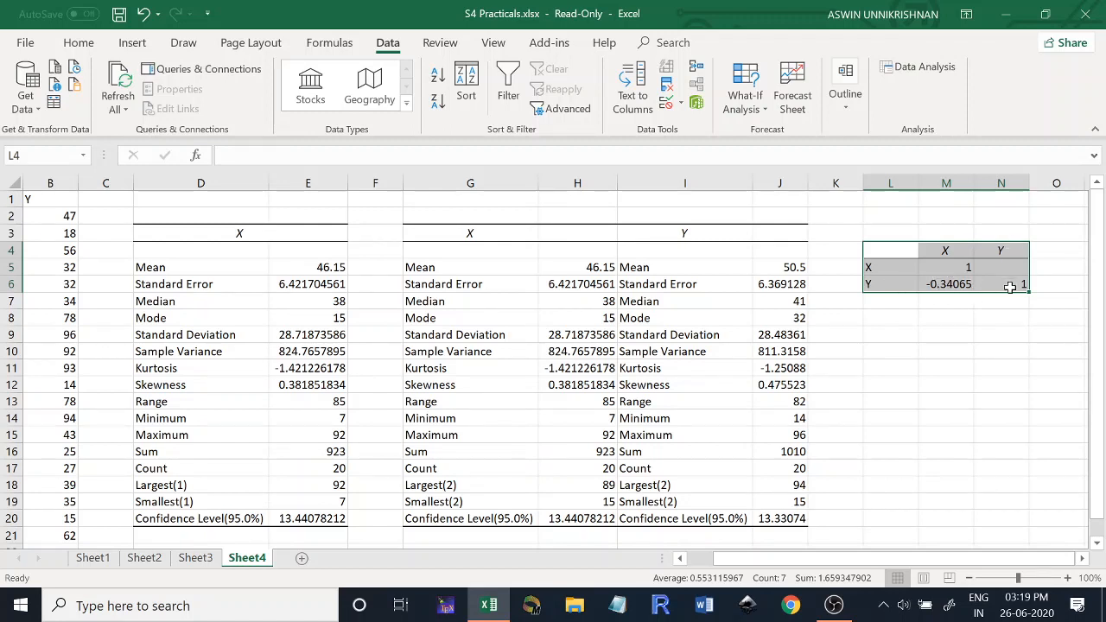
left_click(946, 290)
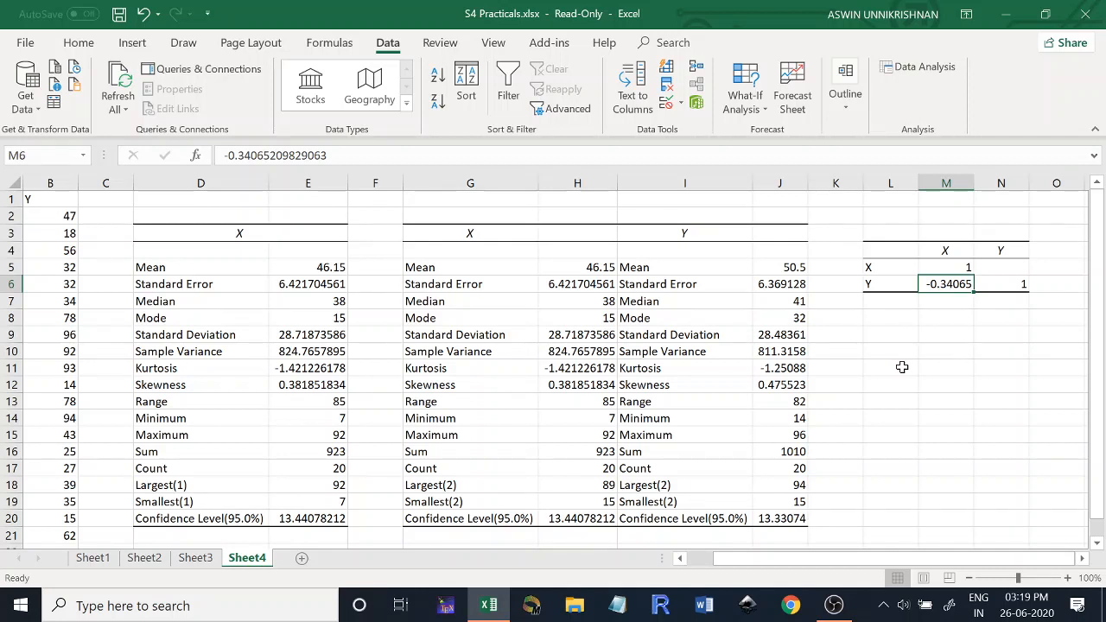
left_click(994, 267)
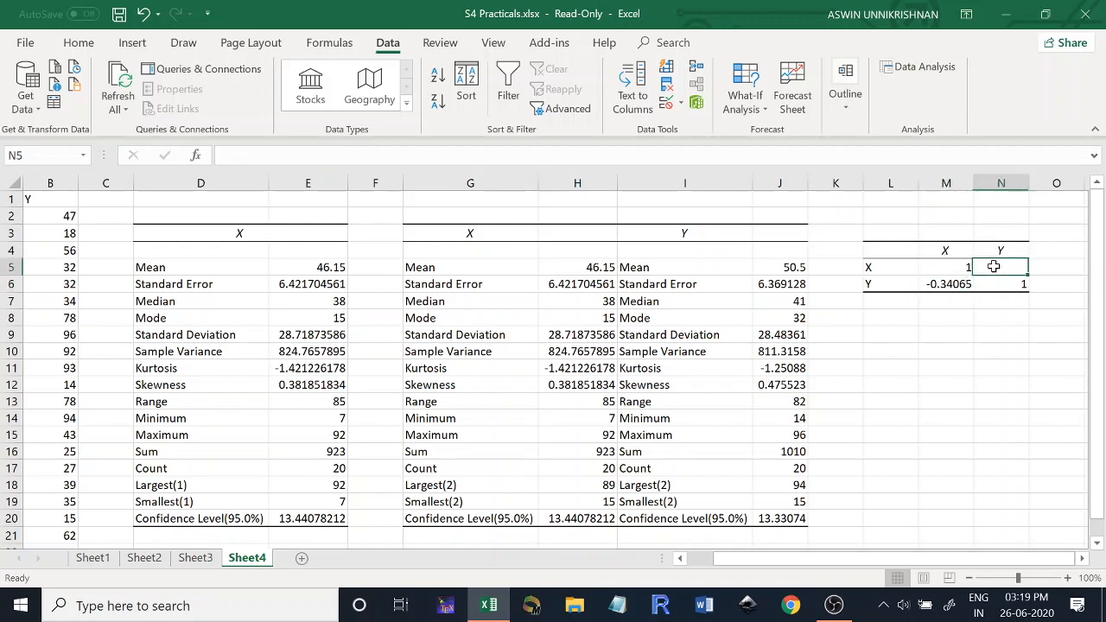
left_click(947, 282)
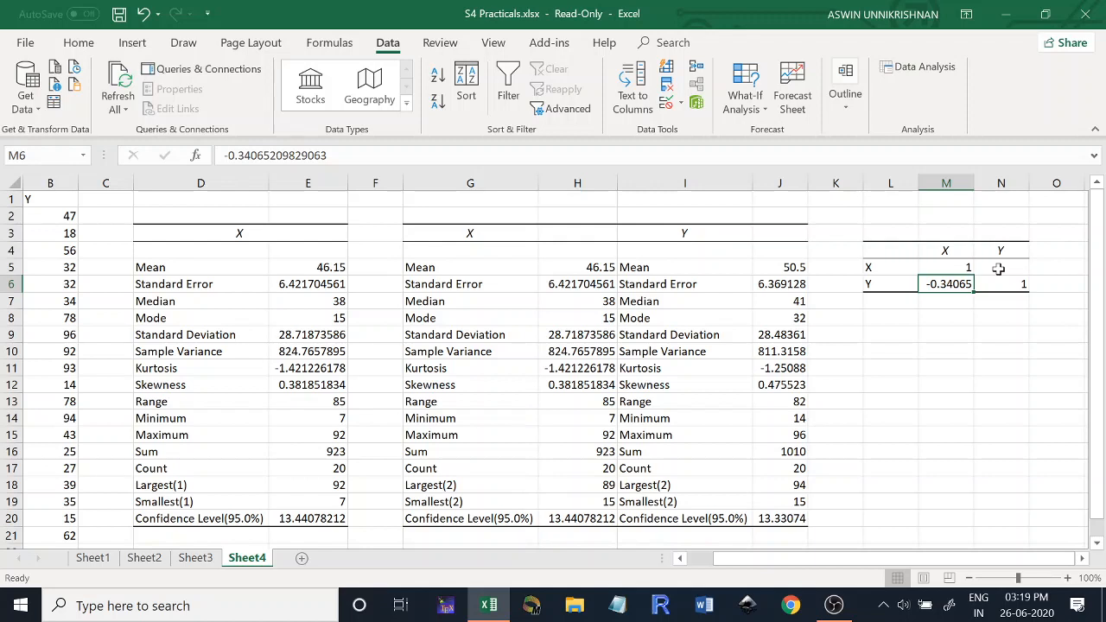
left_click(914, 71)
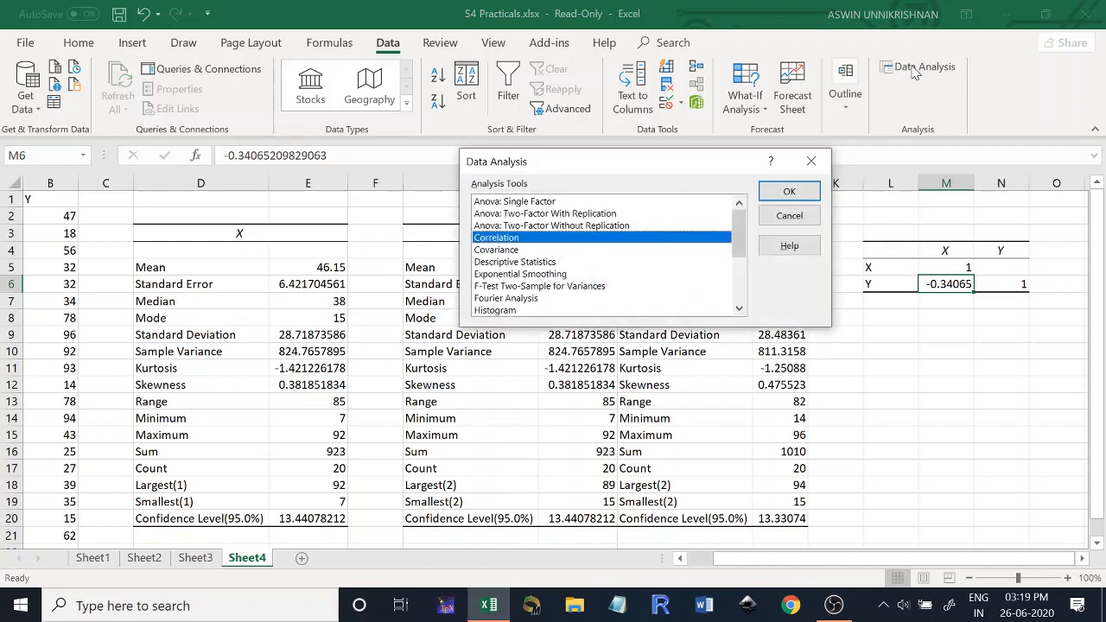
double_click(542, 244)
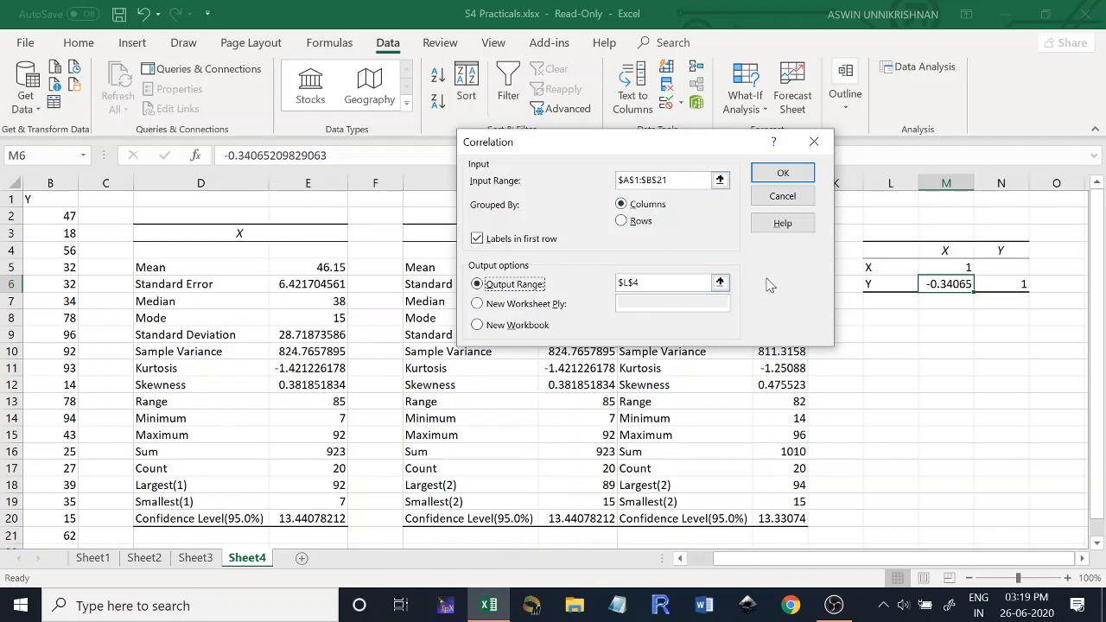
left_click(813, 147)
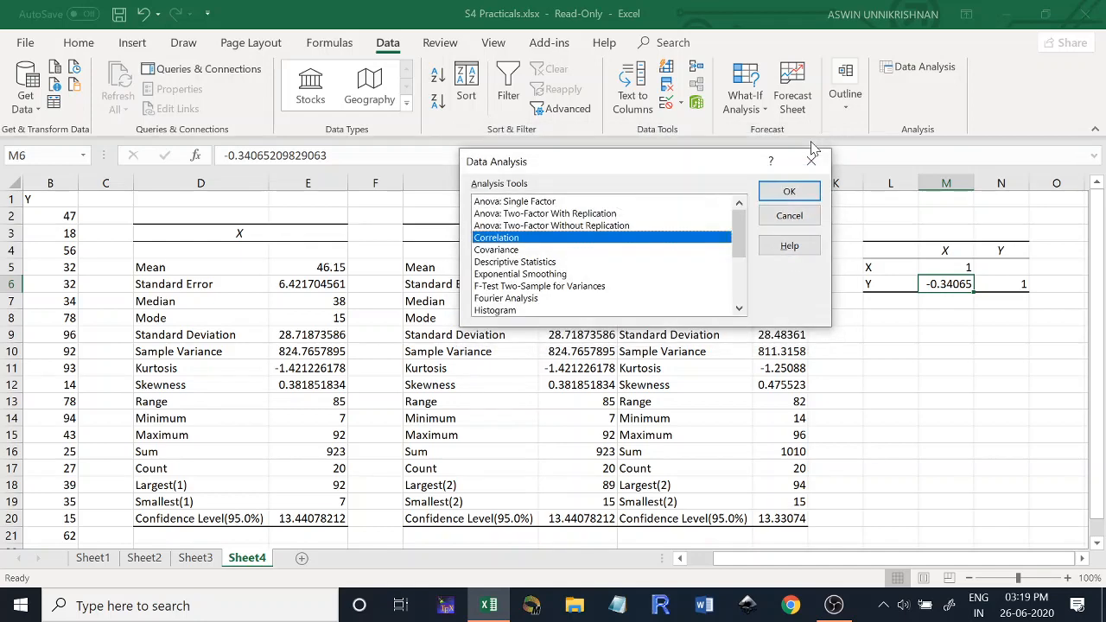
- Start a Covariance analysis with input range A1:B21, grouped by columns, with labels in the first row
double_click(501, 250)
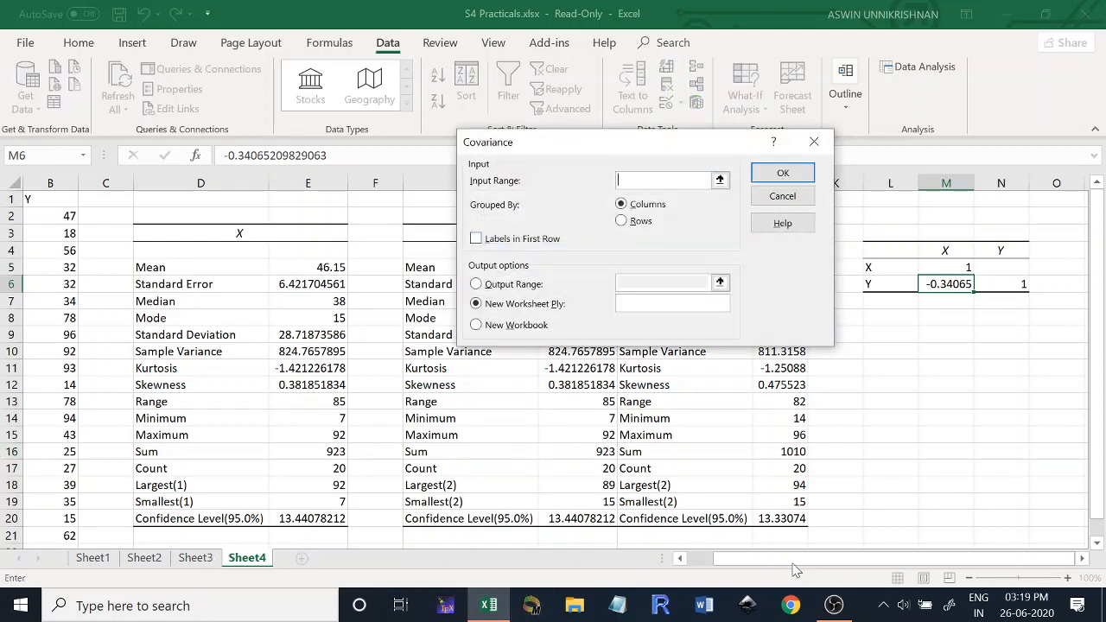
left_click_drag(783, 558, 697, 558)
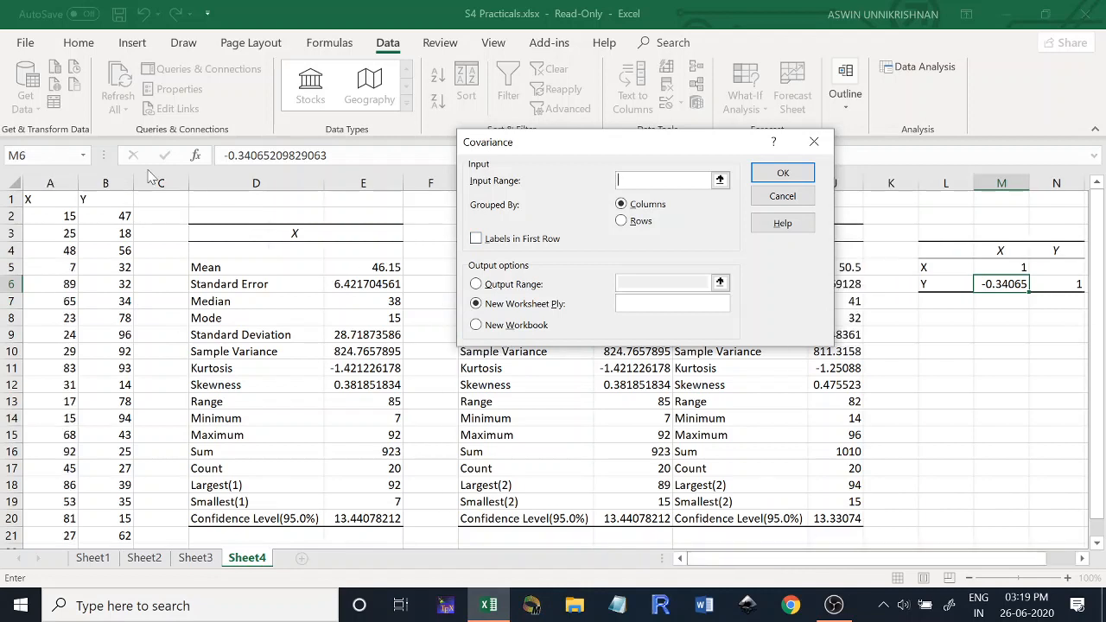
left_click_drag(57, 200, 86, 542)
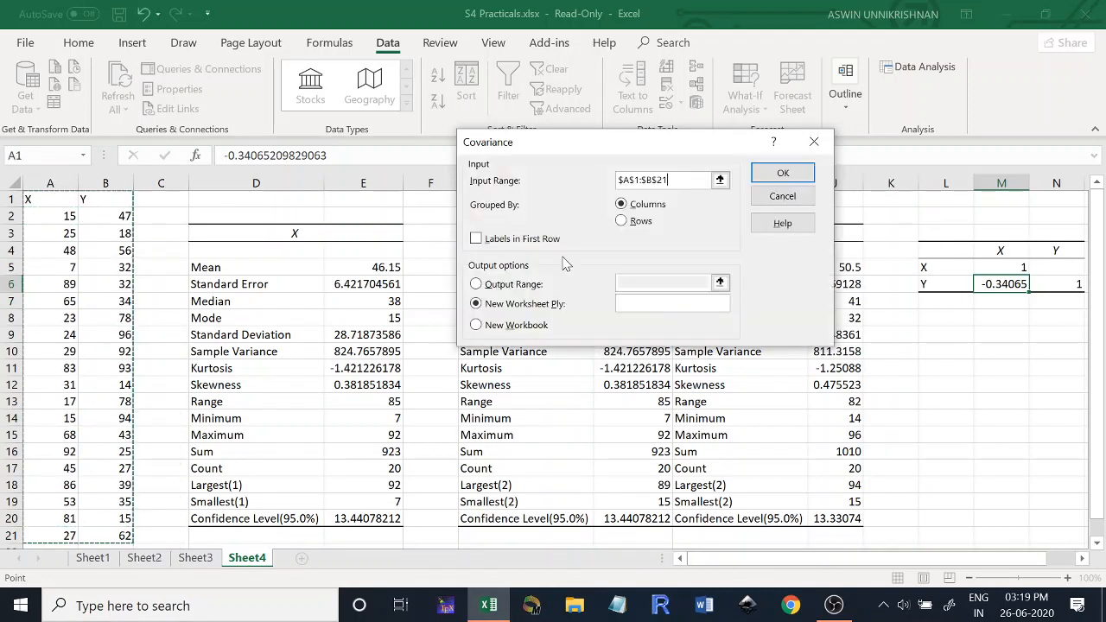
left_click(476, 239)
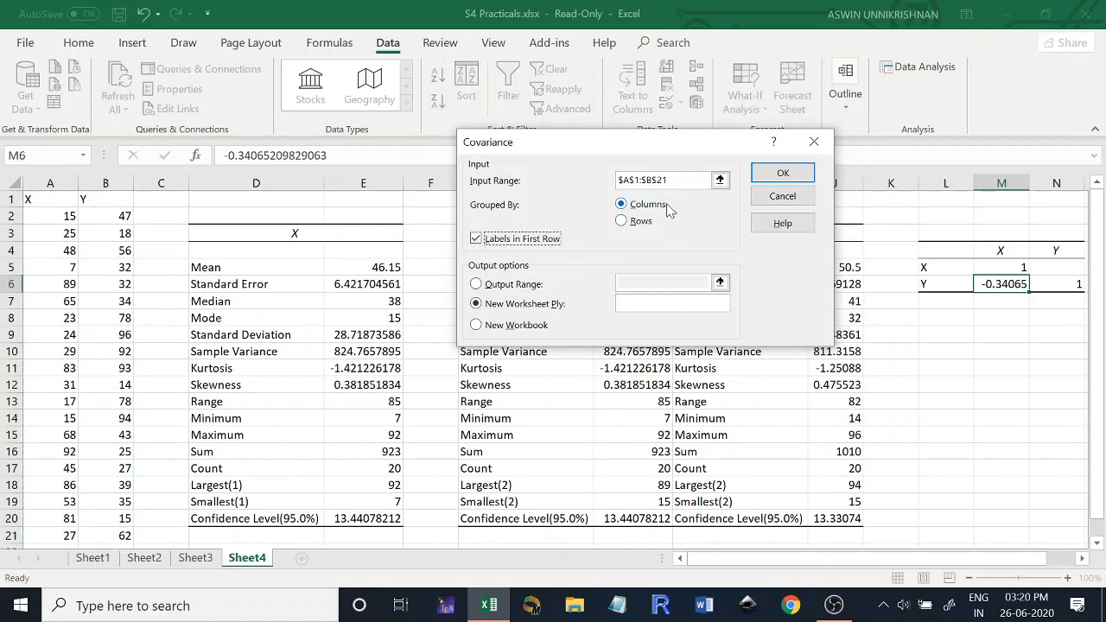
- Set the covariance output range to L10 and run the analysis
left_click(475, 285)
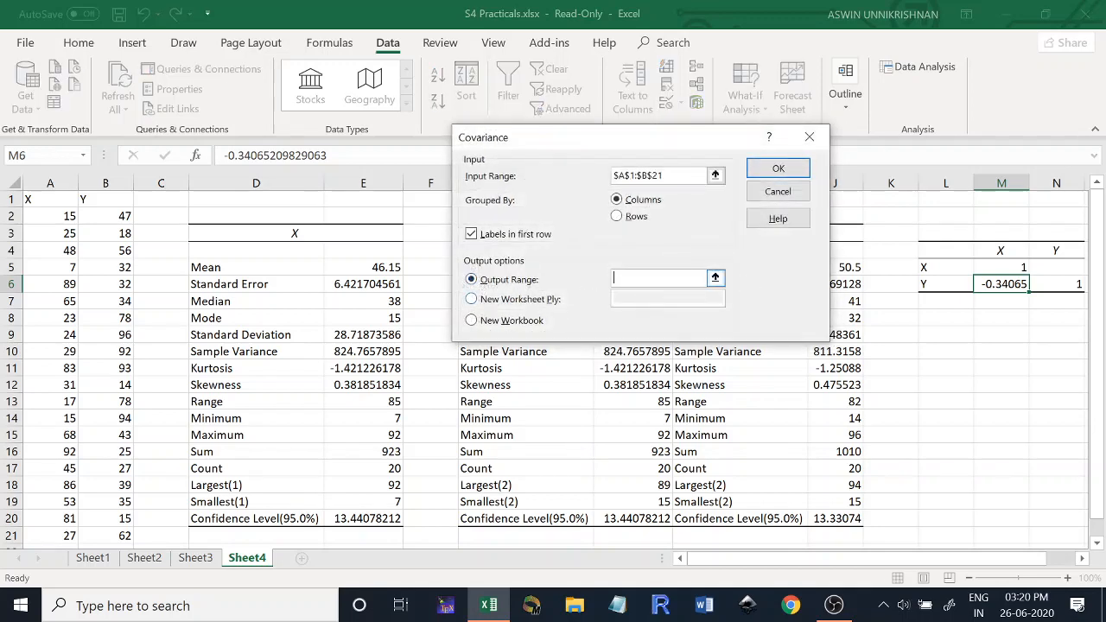
left_click(940, 351)
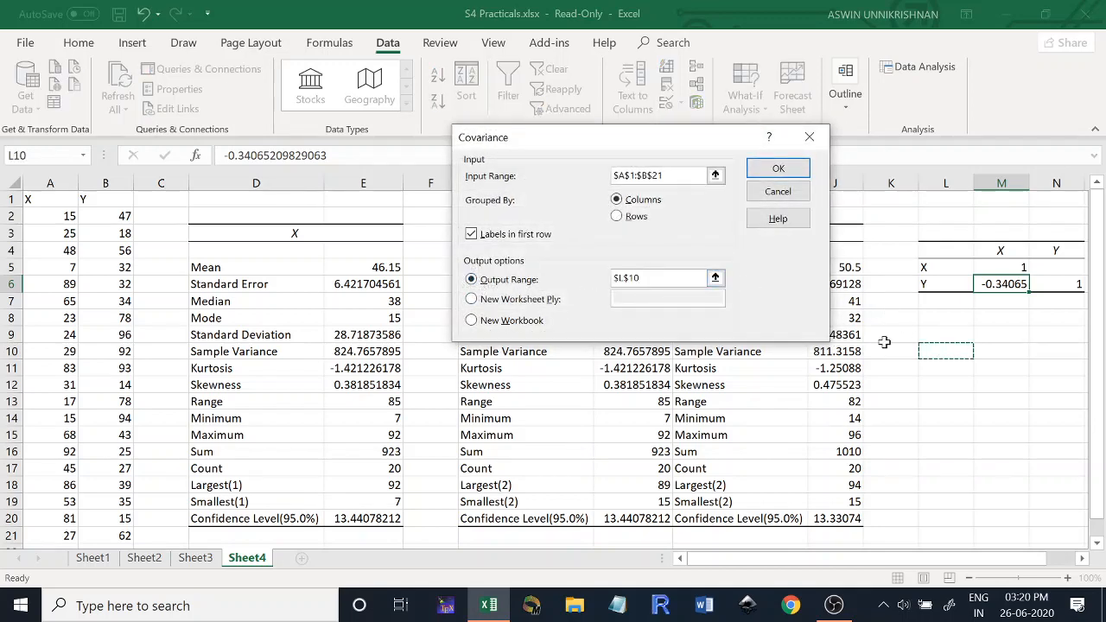
left_click(778, 170)
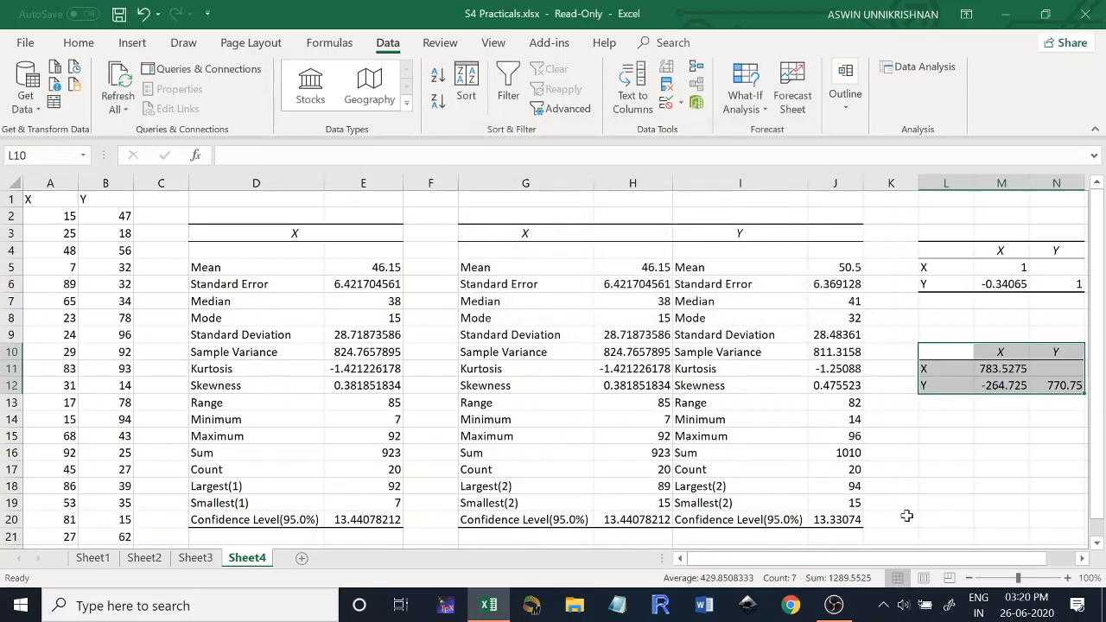
- Compare the sample variance of X in the descriptive statistics with the X variance and its formula in the covariance matrix
left_click_drag(899, 560, 962, 564)
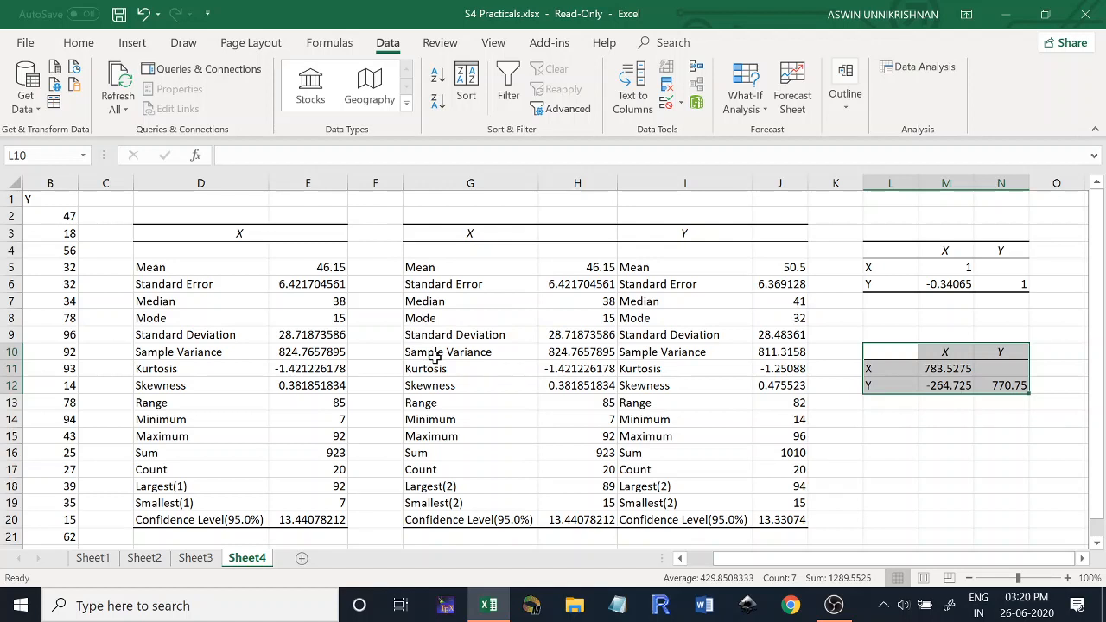
left_click(554, 354)
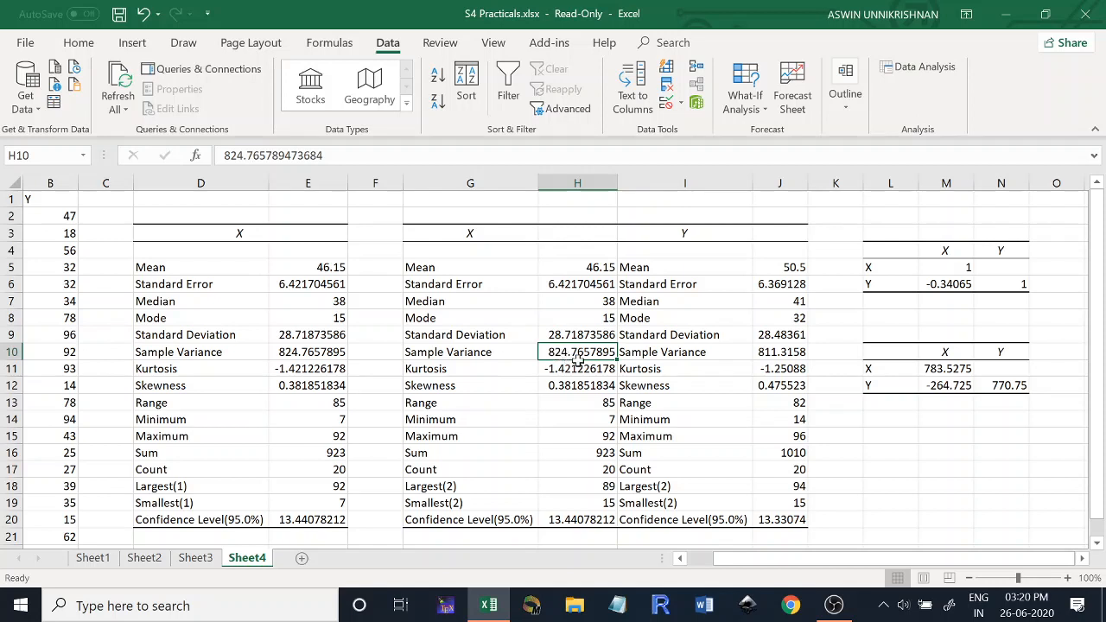
left_click(928, 370)
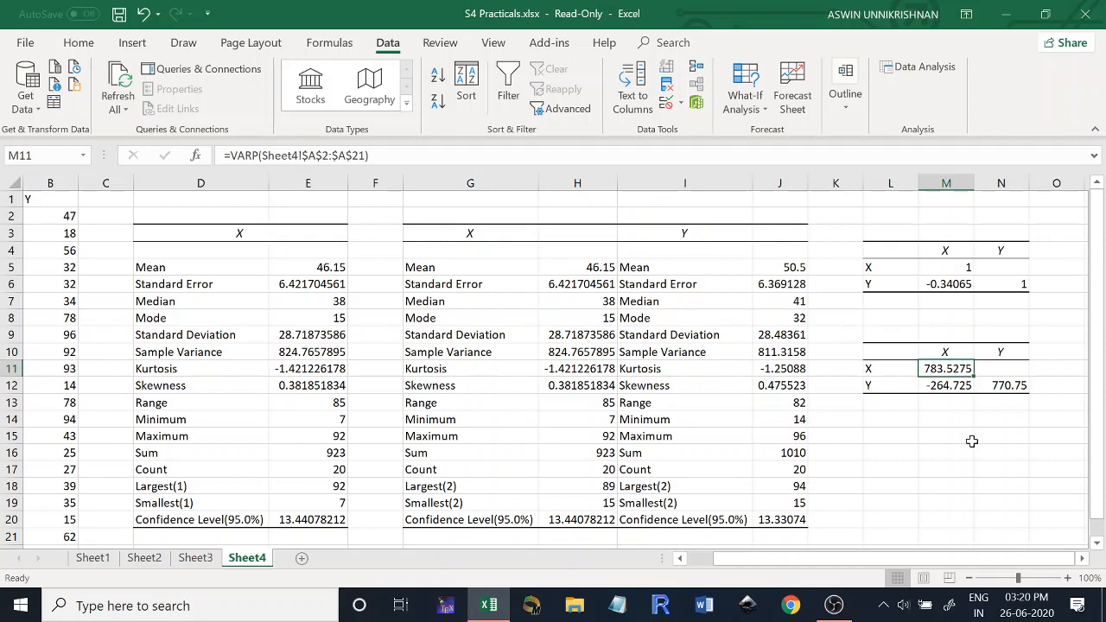
left_click(482, 355)
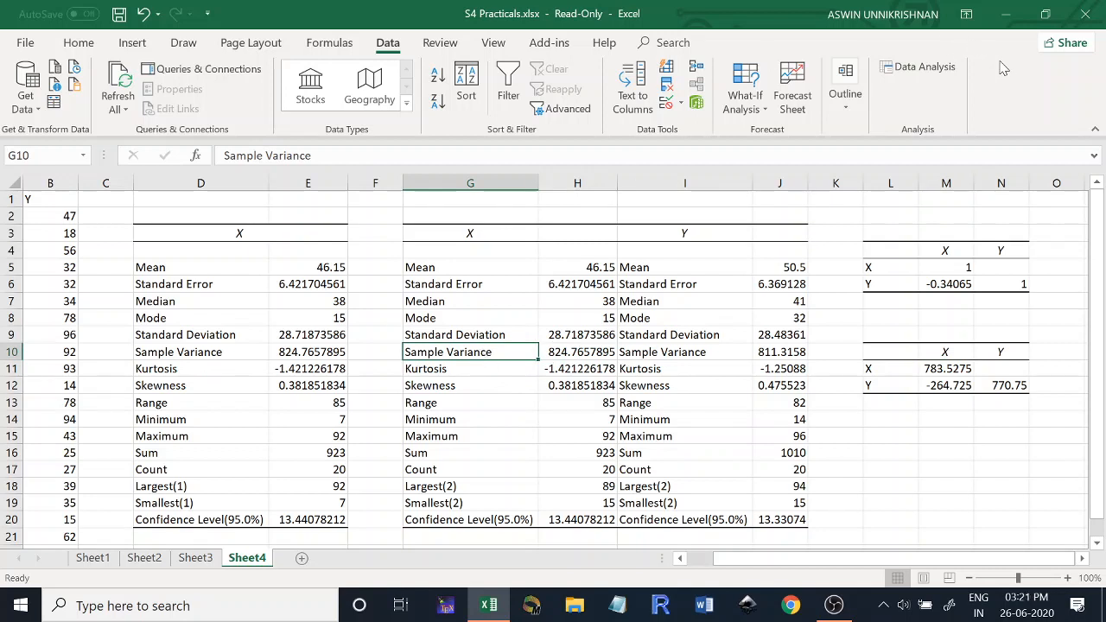
- Handwrite "σ² = Pop Var" in blue ink below the covariance matrix, with "S²" on the line beneath
left_click_drag(878, 441, 914, 436)
left_click_drag(886, 483, 878, 494)
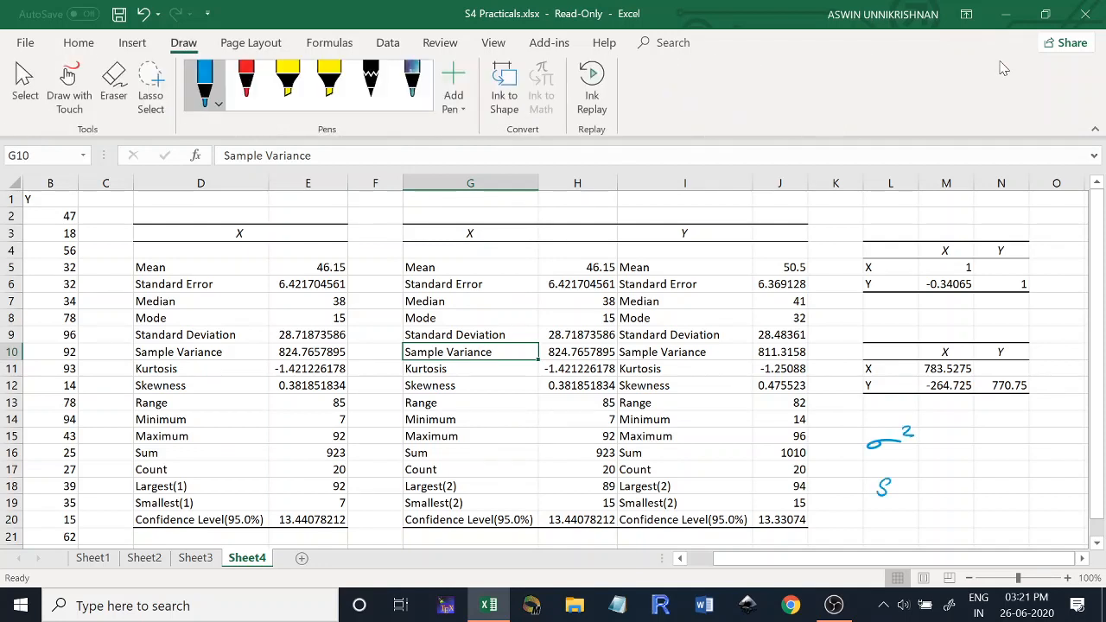
left_click_drag(925, 445, 934, 445)
mouse_move(925, 450)
left_mouse_down()
mouse_move(969, 442)
mouse_move(983, 458)
mouse_move(1029, 443)
mouse_move(1034, 453)
left_mouse_up()
left_click_drag(1043, 440, 1035, 451)
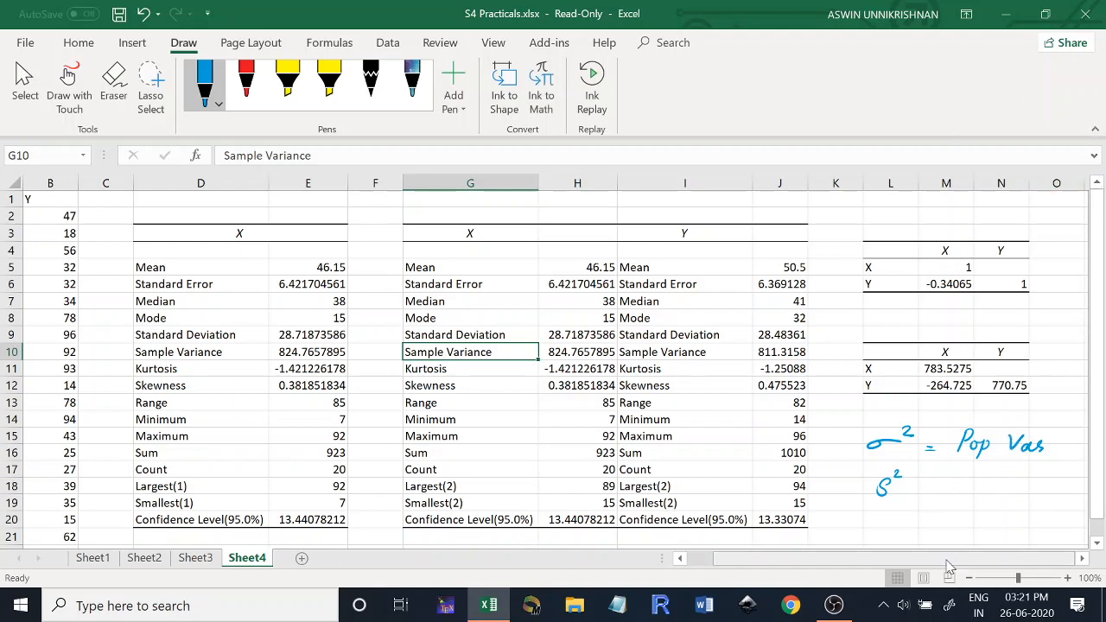
- Complete the handwritten population variance line with the formula 1/n Σ(xi − μ)²
left_click(1083, 558)
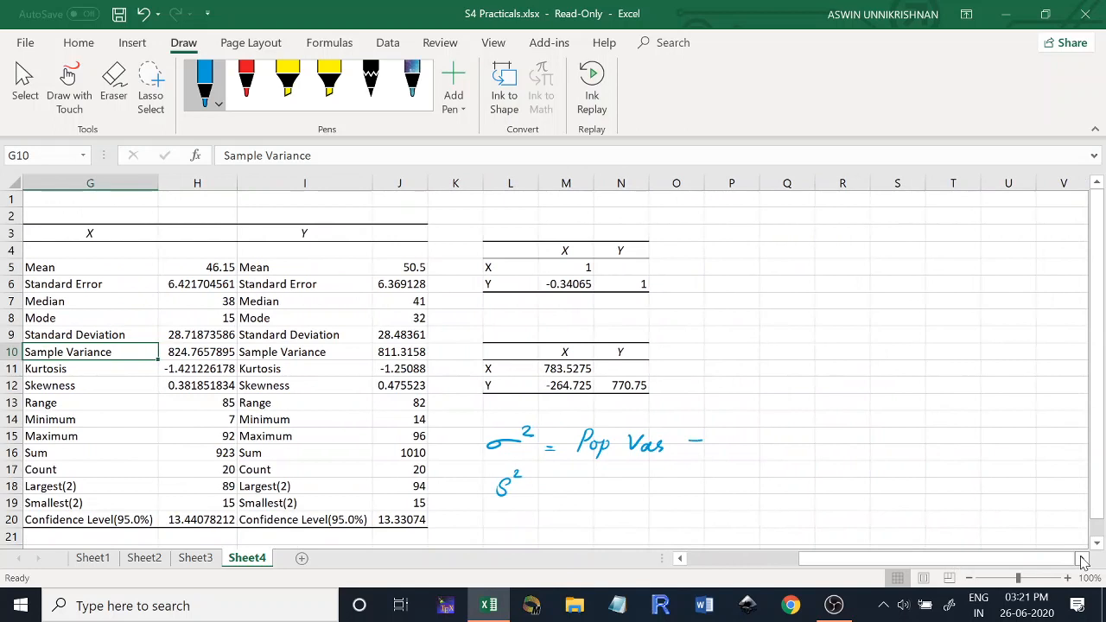
left_click_drag(730, 451, 774, 452)
left_click_drag(777, 438, 789, 437)
mouse_move(781, 437)
left_mouse_down()
mouse_move(826, 451)
mouse_move(843, 434)
mouse_move(852, 455)
mouse_move(776, 455)
left_mouse_up()
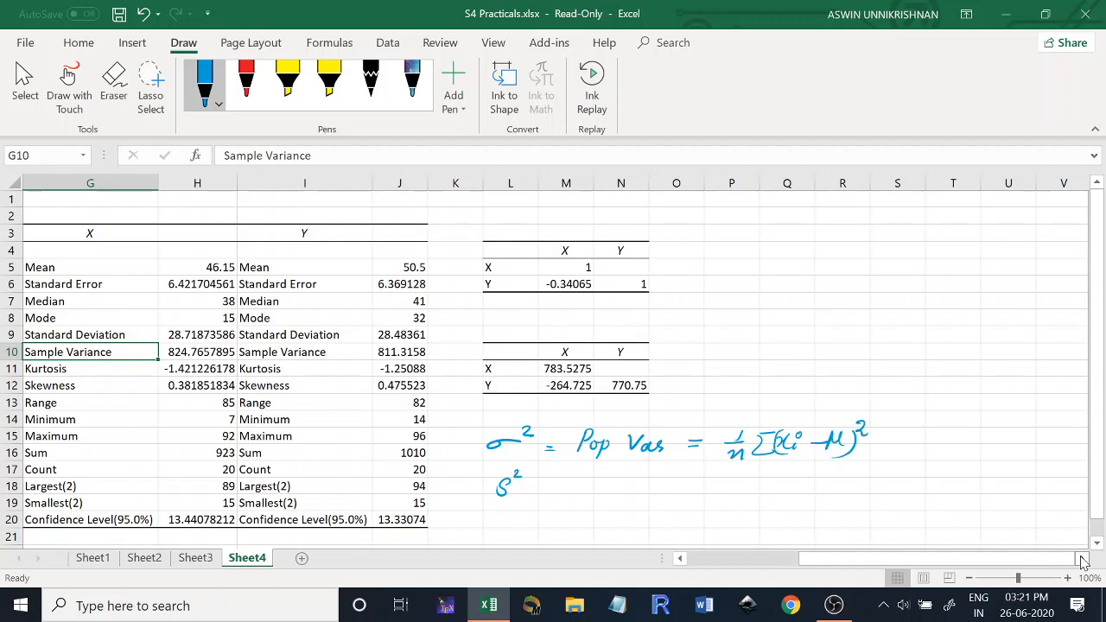
- Handwrite "= sam var = 1/(n−1) Σ(xi − x̄)²" after S² and note x̄ above the μ in the population formula
left_click_drag(526, 490, 546, 498)
left_click_drag(610, 494, 657, 486)
mouse_move(654, 490)
left_mouse_down()
mouse_move(744, 491)
mouse_move(735, 508)
mouse_move(792, 496)
left_mouse_up()
mouse_move(795, 485)
left_mouse_down()
mouse_move(786, 498)
mouse_move(849, 481)
left_mouse_up()
mouse_move(854, 478)
left_mouse_down()
mouse_move(856, 505)
mouse_move(872, 478)
left_mouse_up()
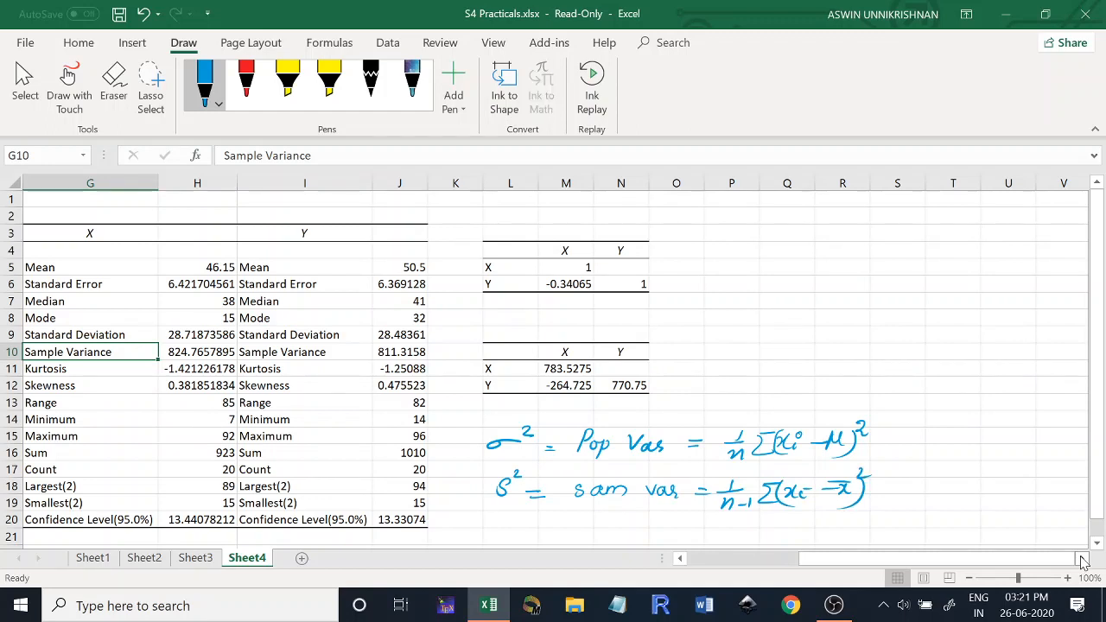
mouse_move(834, 408)
left_mouse_down()
mouse_move(842, 411)
mouse_move(835, 423)
left_mouse_up()
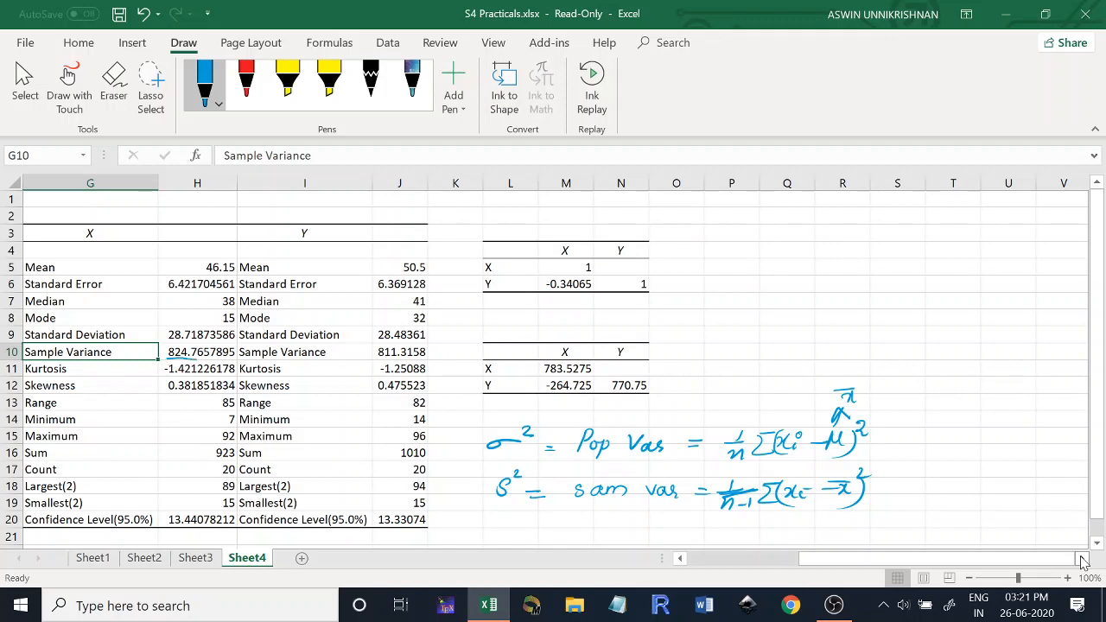
- Underline the variance of X in the second statistics table and covariance matrix, and circle the covariance between X and Y
left_click_drag(168, 365, 197, 362)
left_click_drag(543, 379, 563, 377)
mouse_move(573, 374)
left_mouse_down()
mouse_move(539, 388)
mouse_move(579, 399)
mouse_move(597, 378)
left_mouse_up()
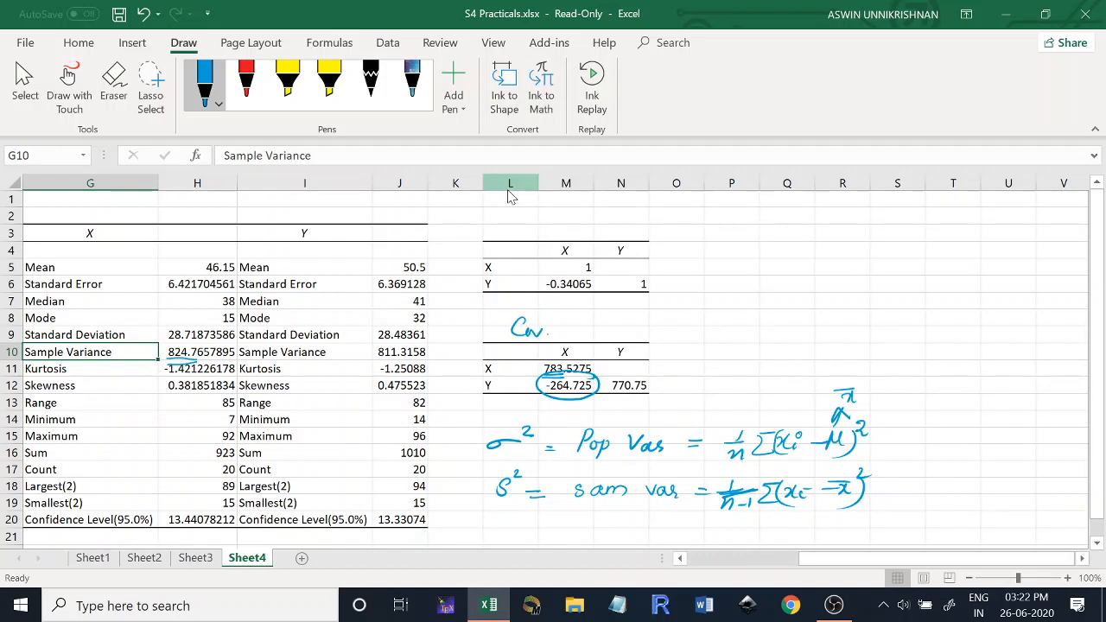
- Finish the handwritten label "Covari." above the covariance matrix and write "Corr." above the correlation matrix
left_click(549, 329)
left_click_drag(548, 332, 577, 336)
mouse_move(516, 220)
left_mouse_down()
mouse_move(529, 221)
mouse_move(532, 239)
mouse_move(534, 229)
left_mouse_up()
left_click_drag(542, 230, 567, 231)
left_click(572, 230)
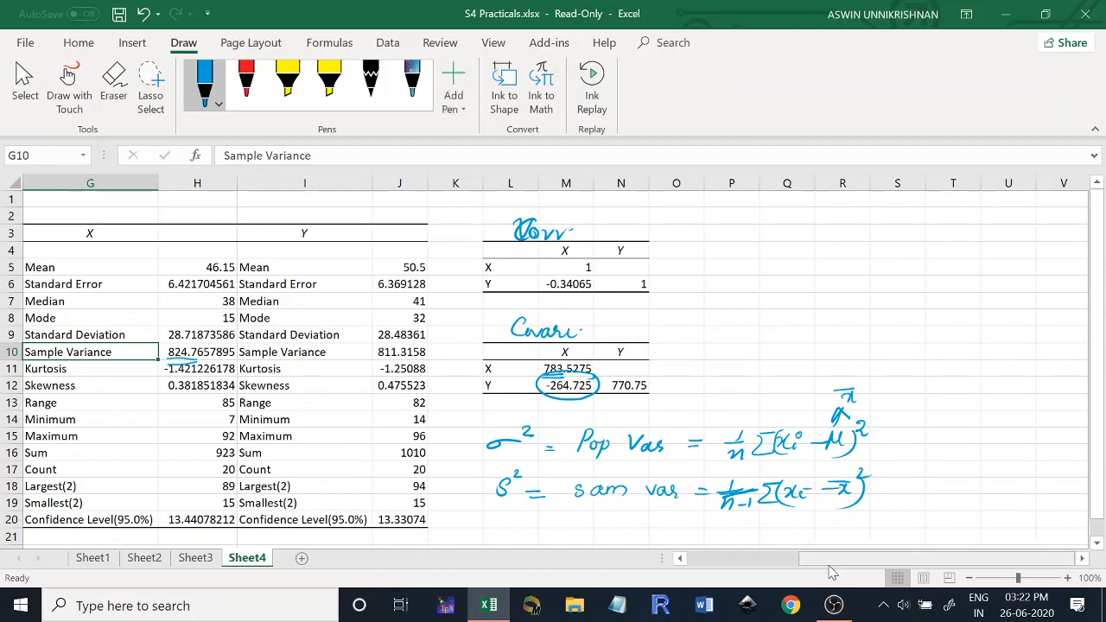
- Start a Regression analysis and set the input Y range to B1:B21
left_click_drag(828, 564, 715, 585)
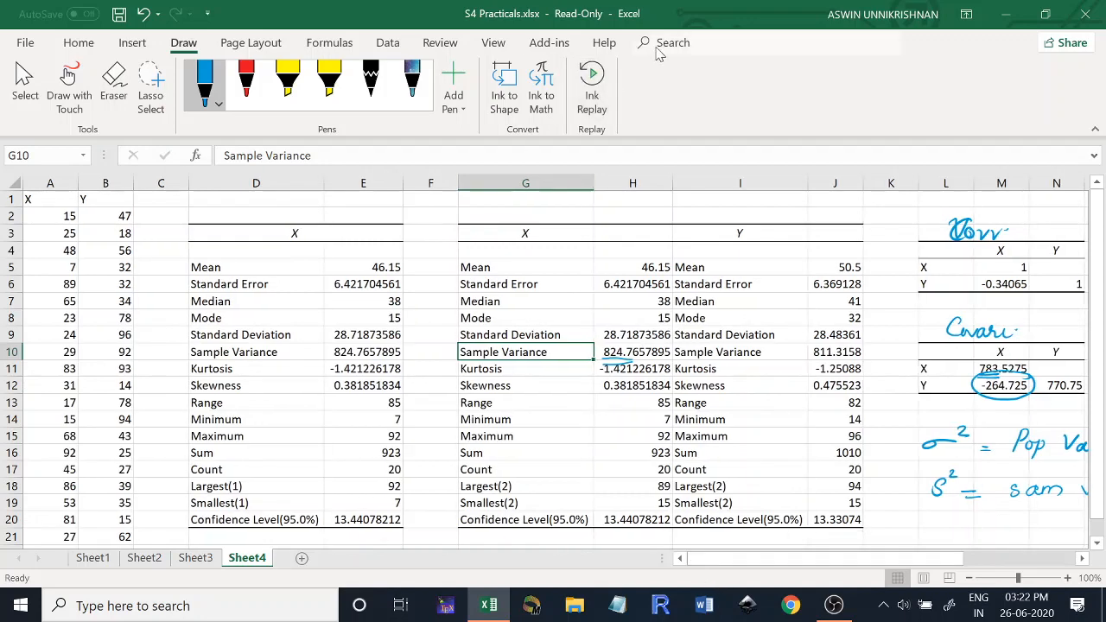
left_click(386, 45)
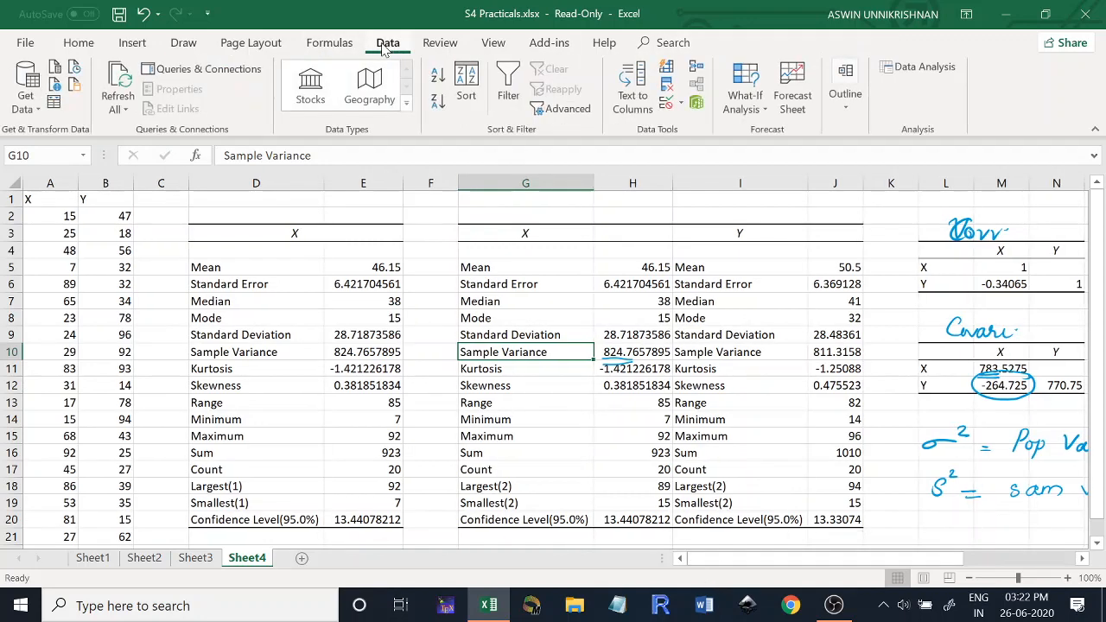
left_click(916, 78)
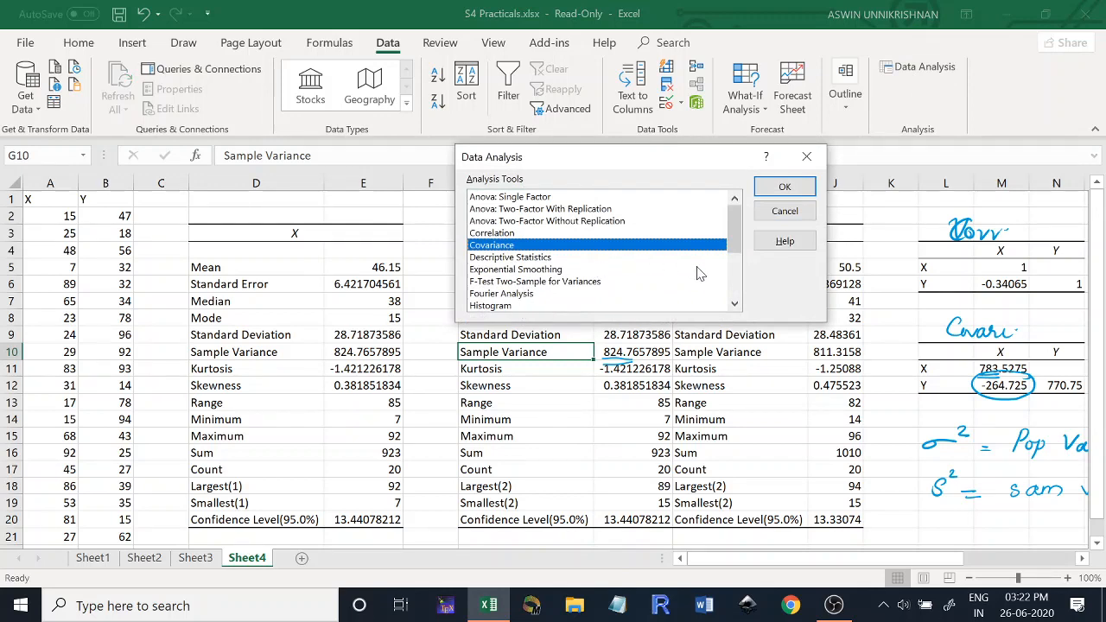
left_click(735, 304)
left_click(735, 304)
left_click(735, 303)
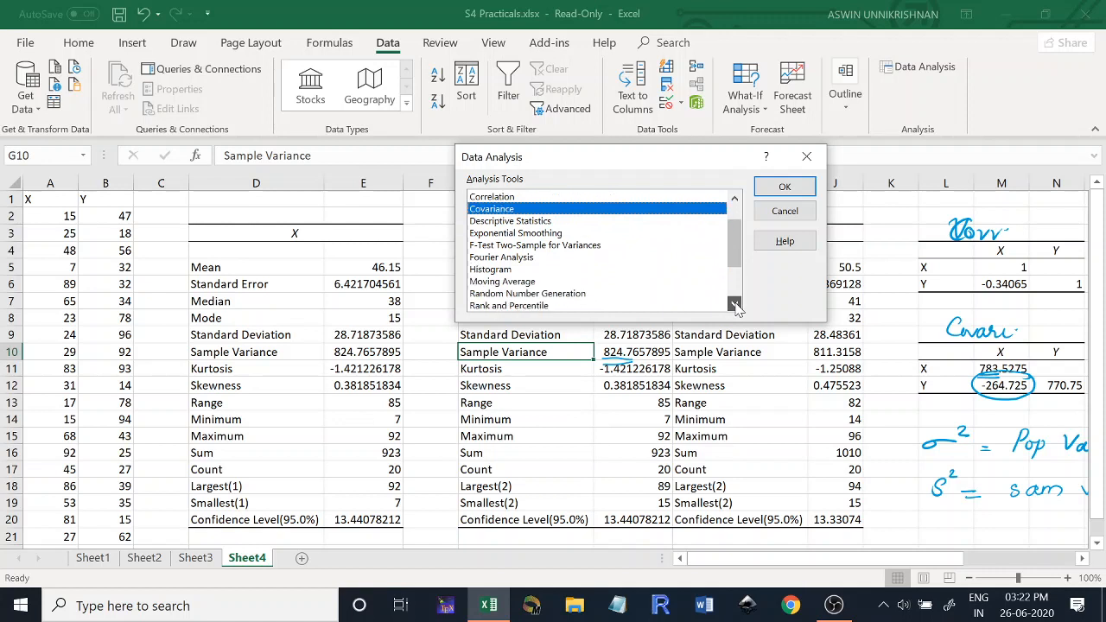
left_click(734, 304)
left_click(734, 304)
left_click(735, 304)
left_click(735, 304)
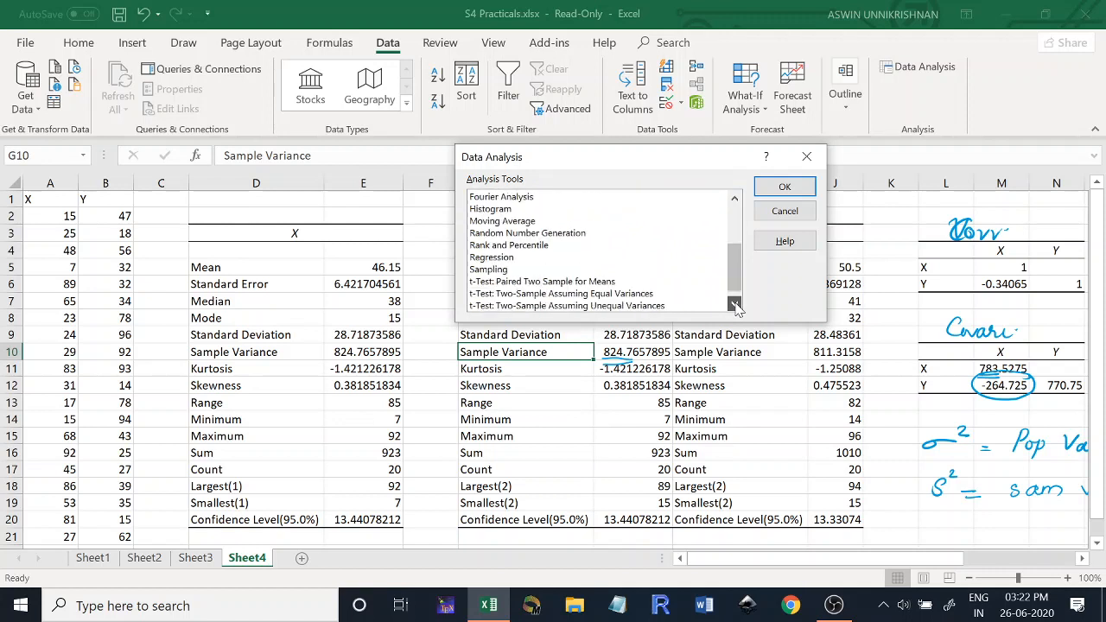
double_click(497, 258)
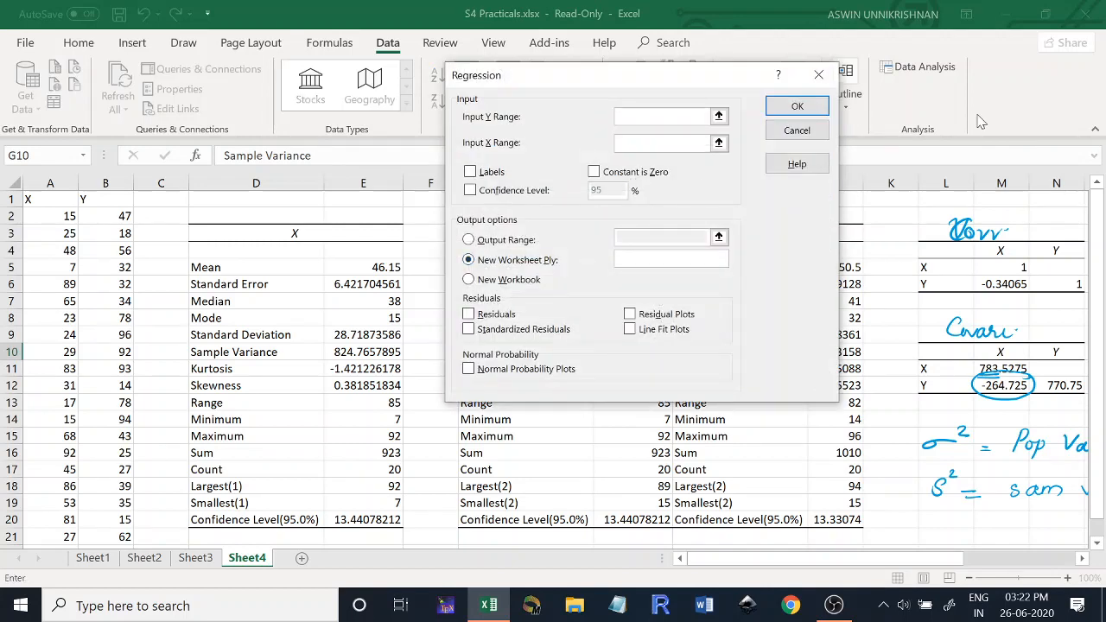
left_click_drag(902, 562, 851, 589)
left_click(98, 198)
left_click_drag(99, 198, 126, 539)
- Set the regression's input X range to A1:A21 and treat the first cells as labels
left_click(648, 143)
left_click_drag(37, 199, 55, 539)
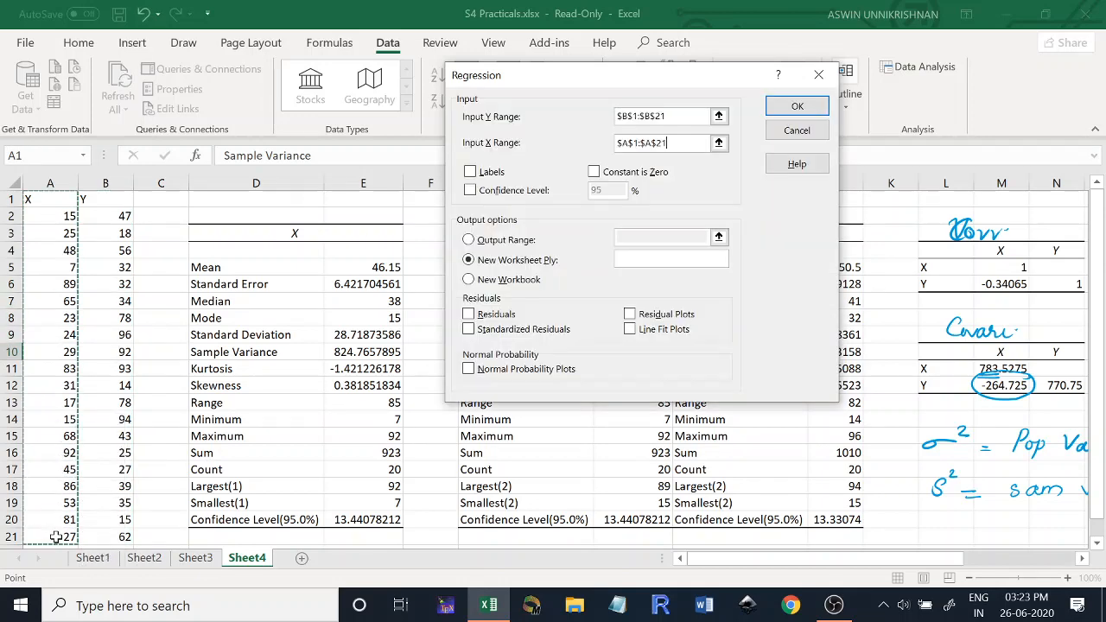
left_click(471, 173)
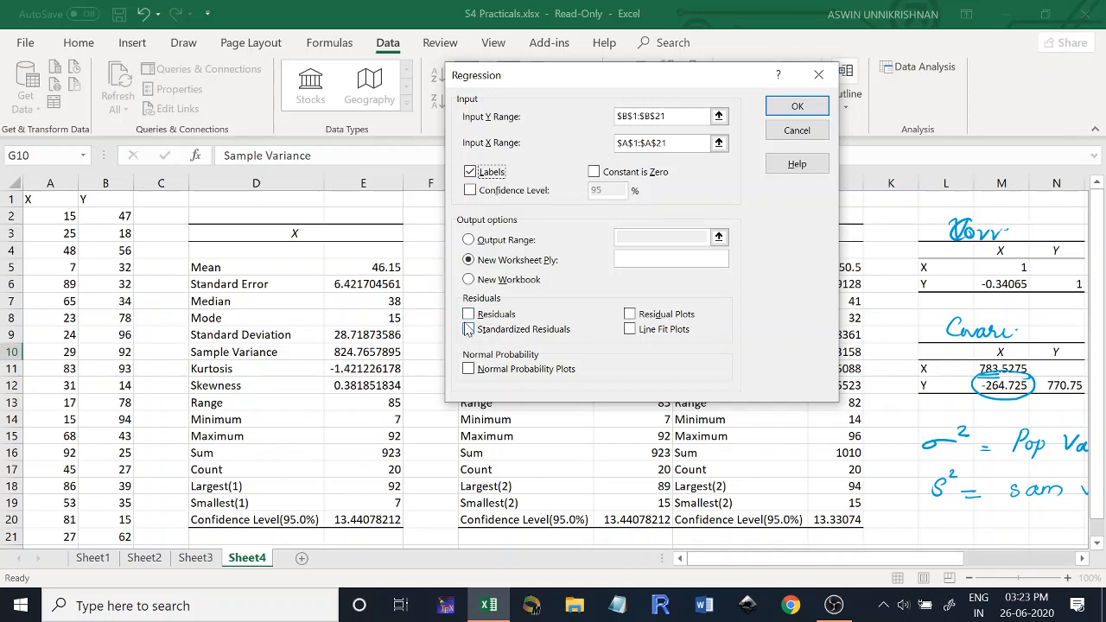
- Include line fit plots, set the regression output range to L20, and run the analysis
left_click(630, 330)
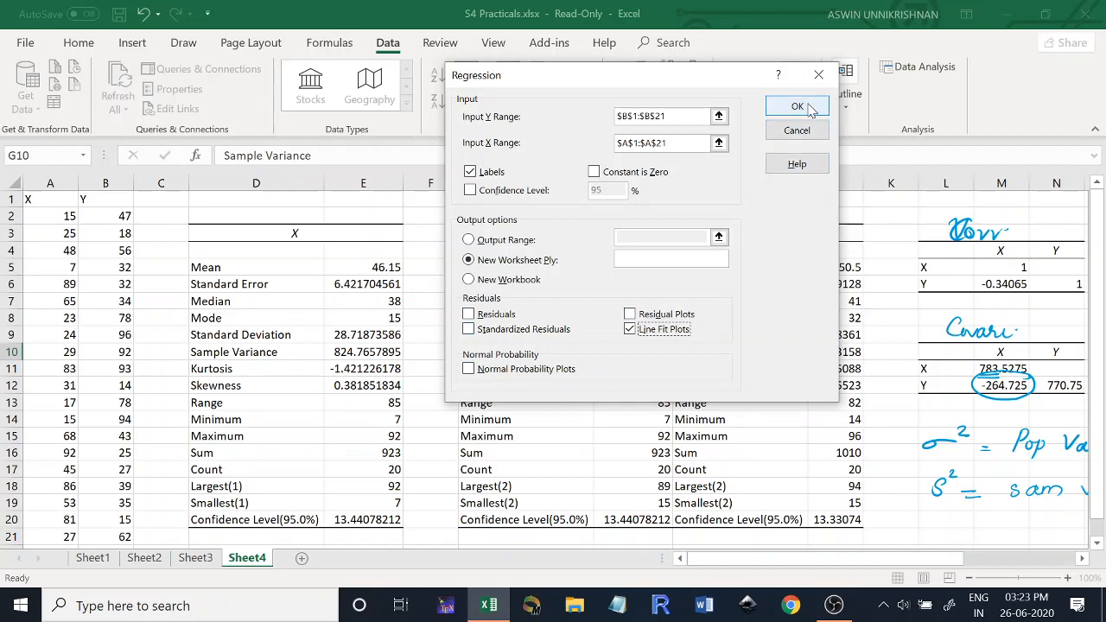
left_click(468, 241)
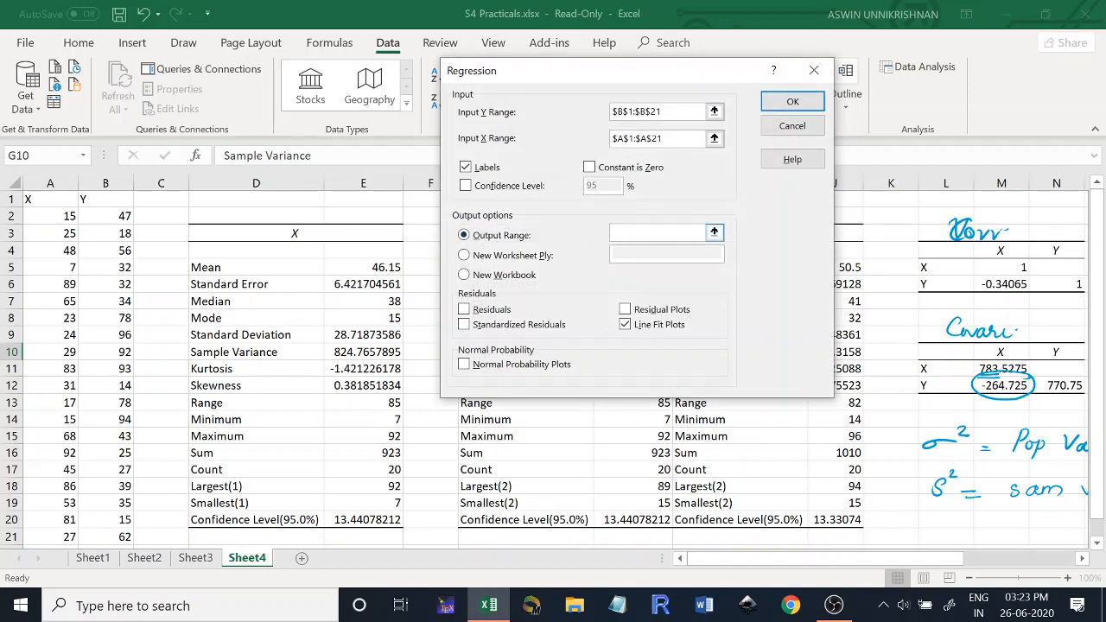
left_click(935, 523)
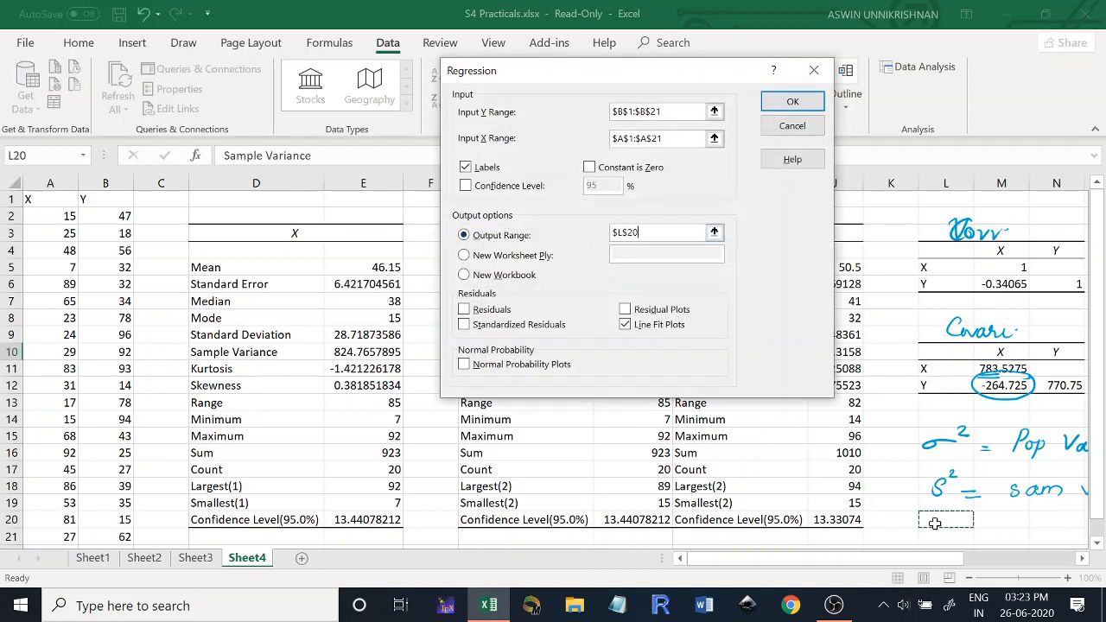
left_click(794, 103)
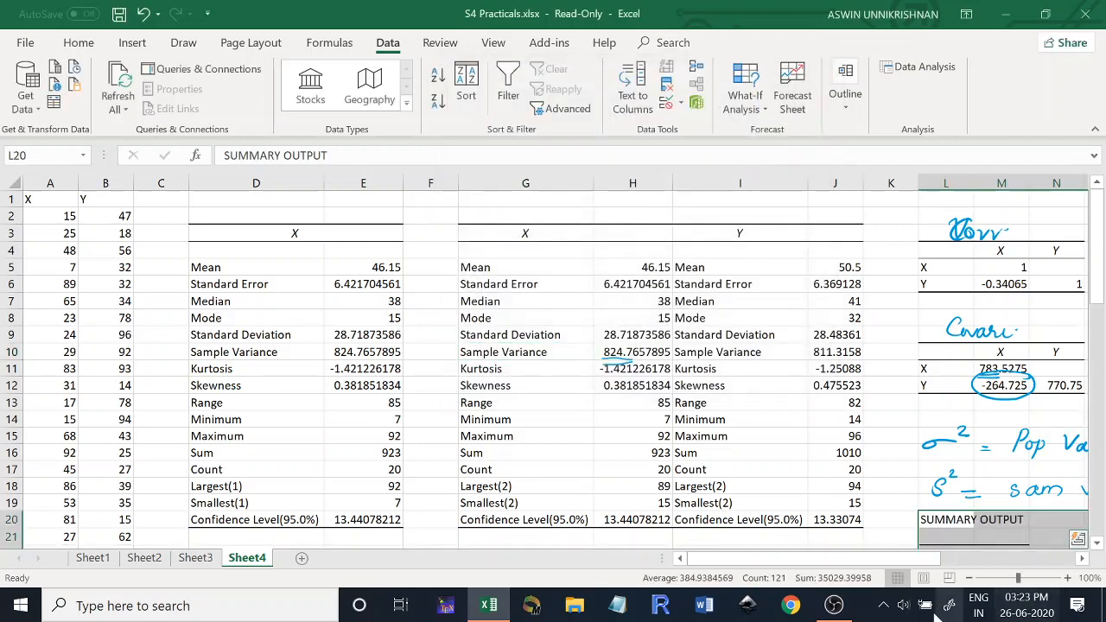
left_click_drag(899, 557, 1007, 557)
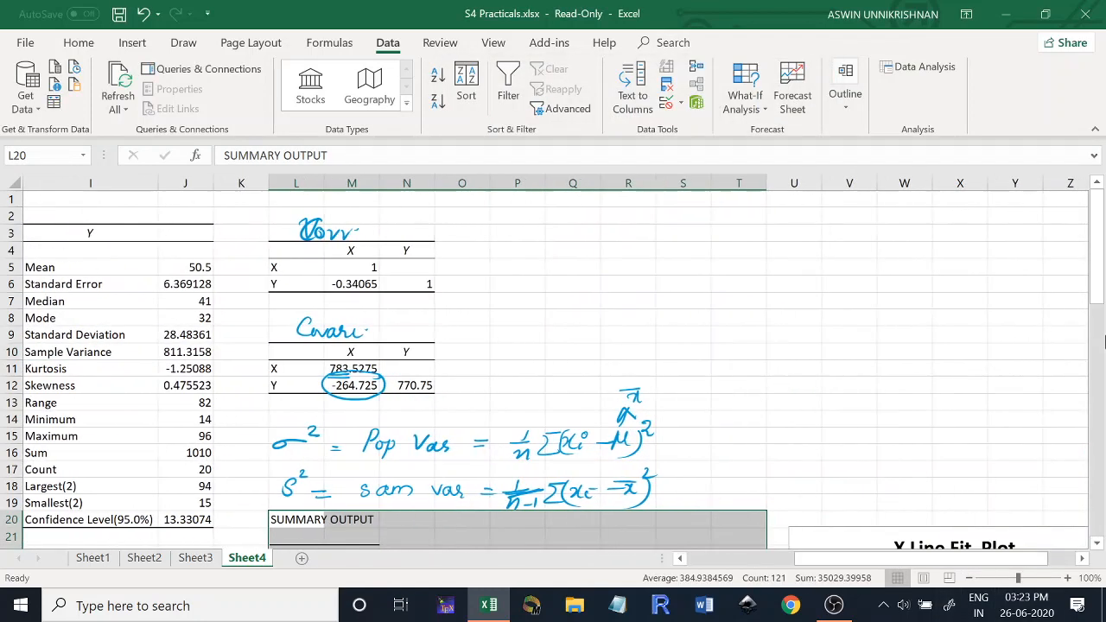
left_click_drag(1104, 277, 1104, 386)
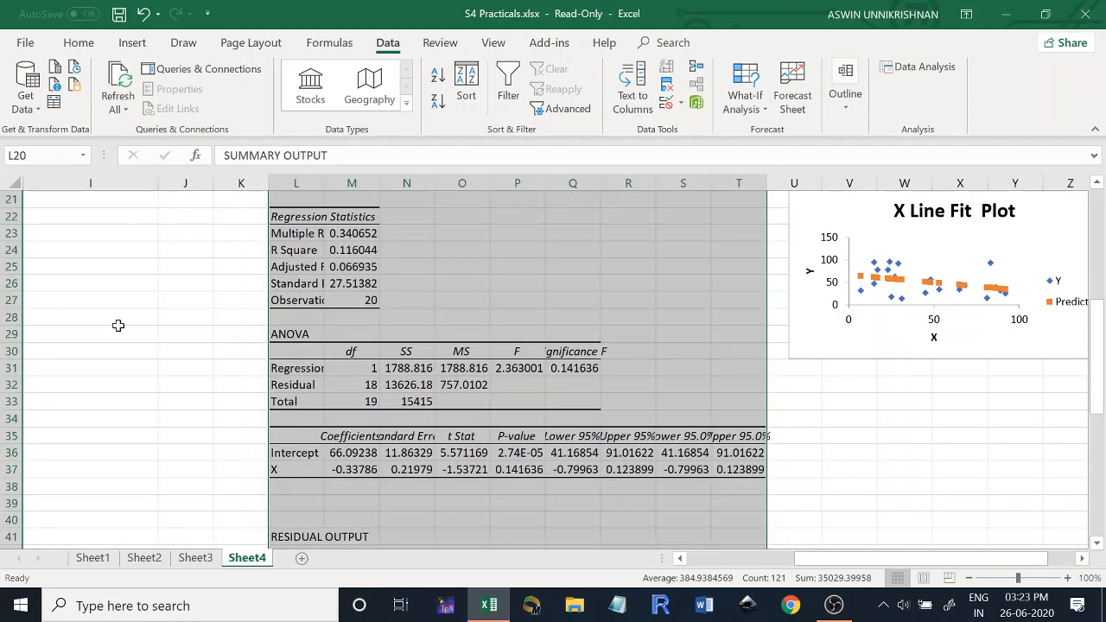
- Widen column L to fit its labels and handwrite y = ax + b beside the coefficients table, marking Intercept "b =" and X "a ="
left_click_drag(323, 183, 380, 185)
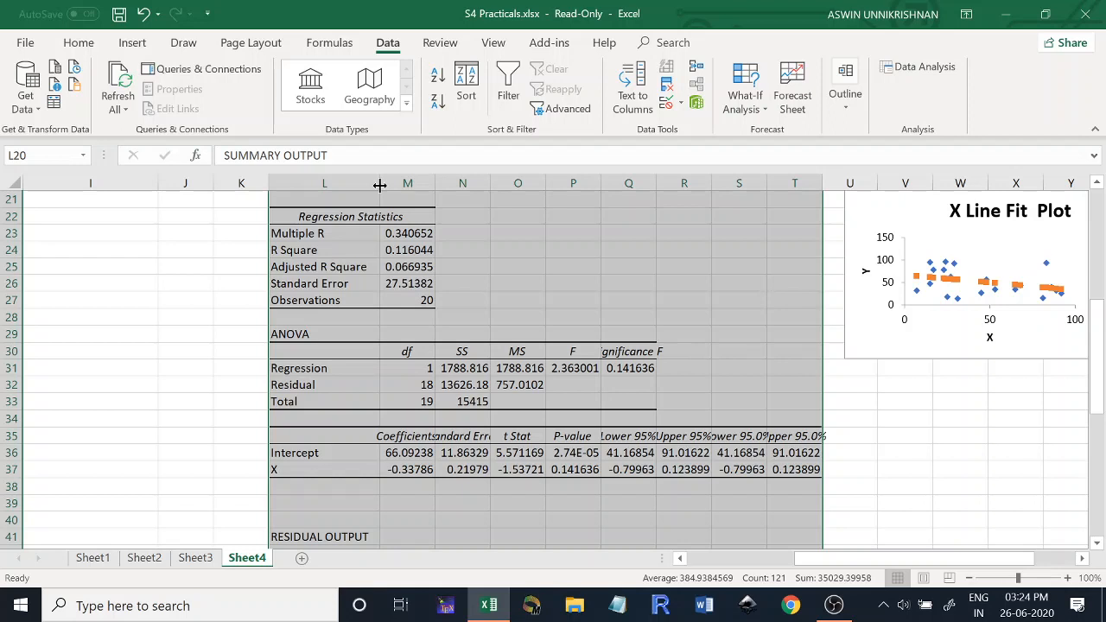
left_click(414, 455)
left_click_drag(413, 455, 416, 471)
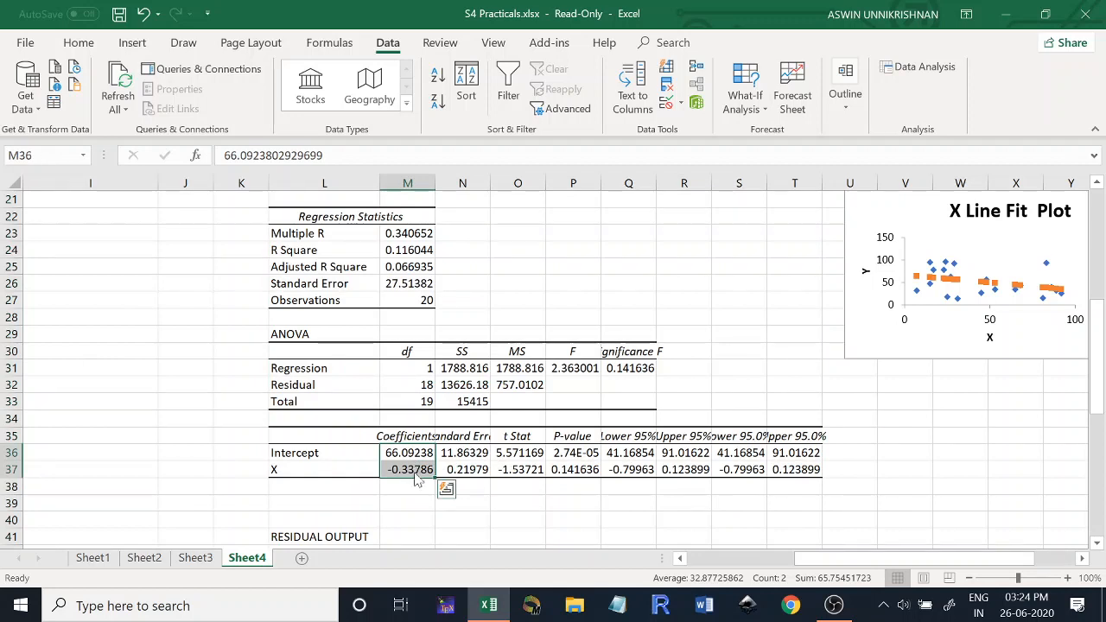
mouse_move(884, 423)
left_mouse_down()
mouse_move(875, 462)
mouse_move(918, 424)
left_mouse_up()
left_click_drag(906, 436, 920, 432)
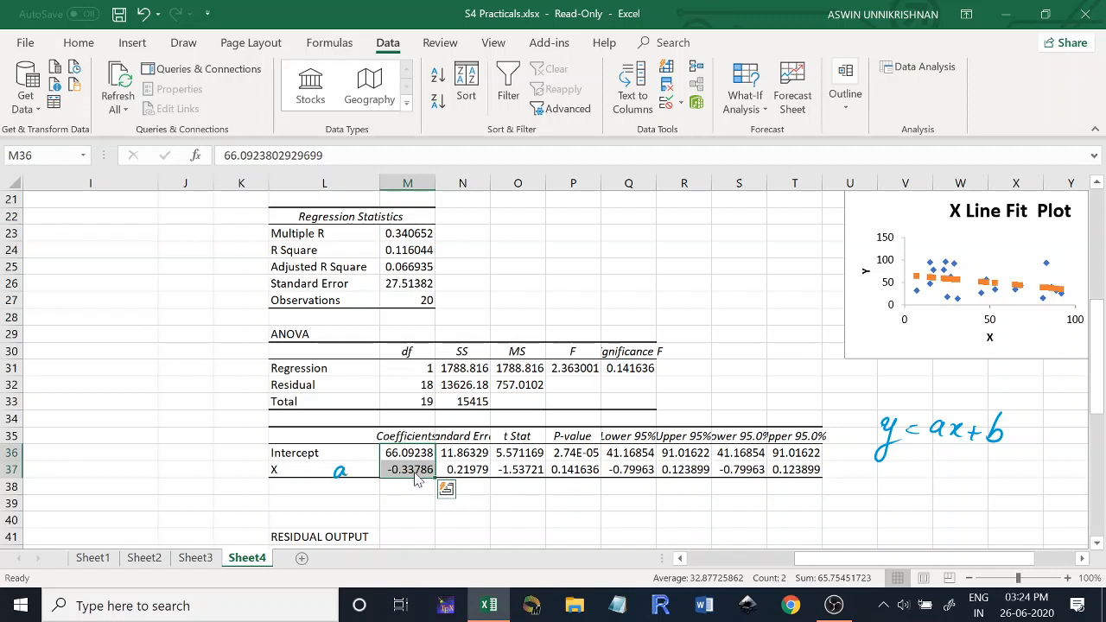
left_click_drag(342, 446, 347, 460)
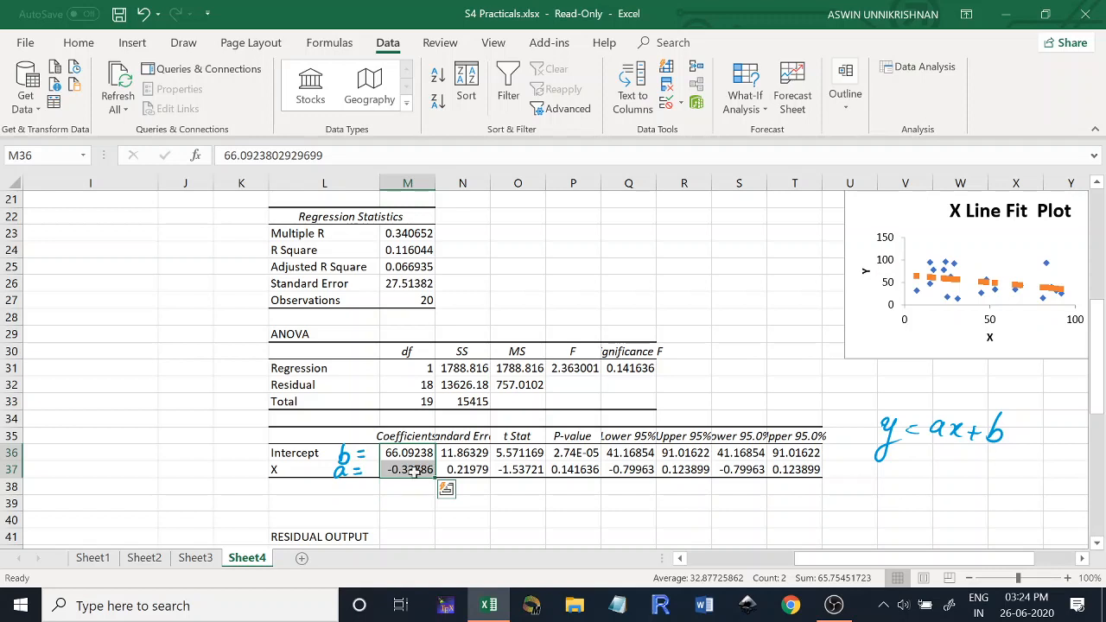
- Move the X Line Fit Plot closer to the regression statistics and auto-fit column M to its contents
left_click(857, 325)
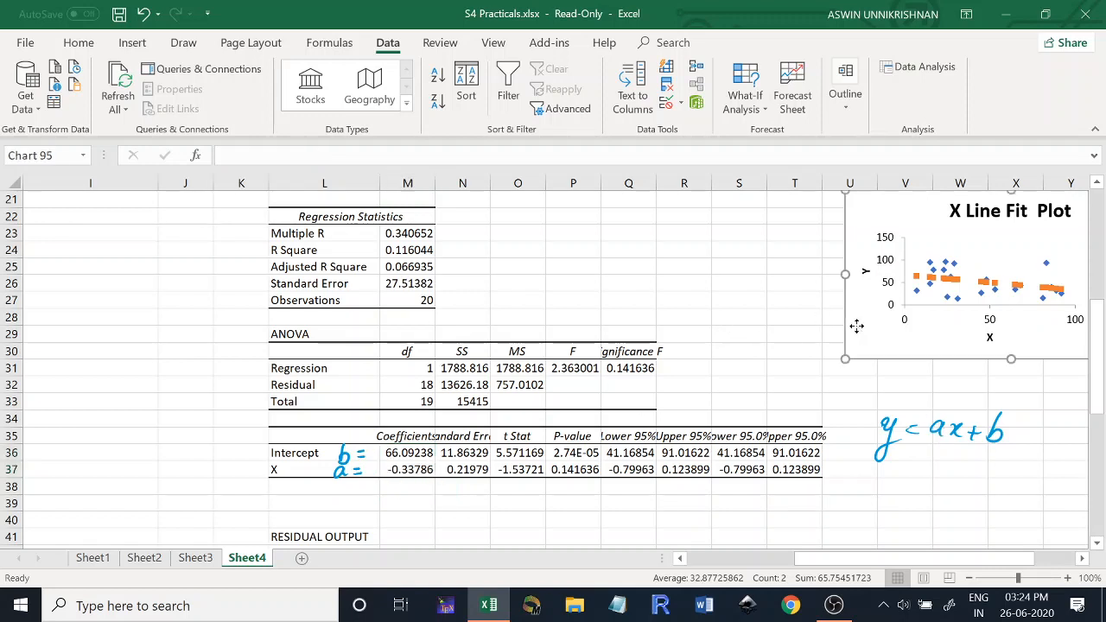
left_click_drag(857, 326, 732, 323)
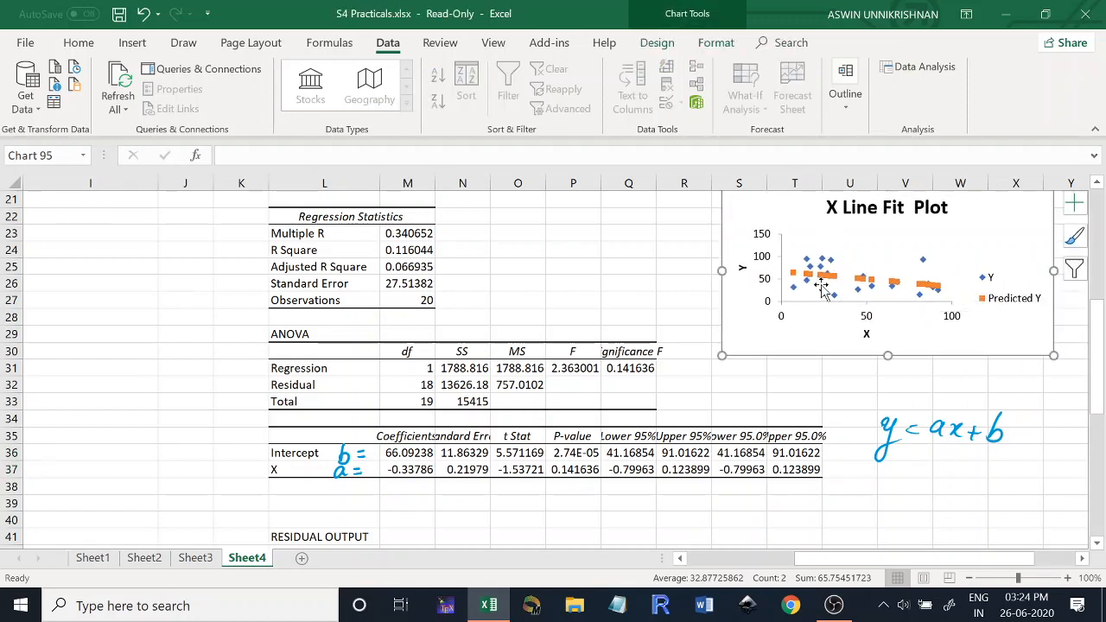
left_click_drag(1098, 402, 1102, 490)
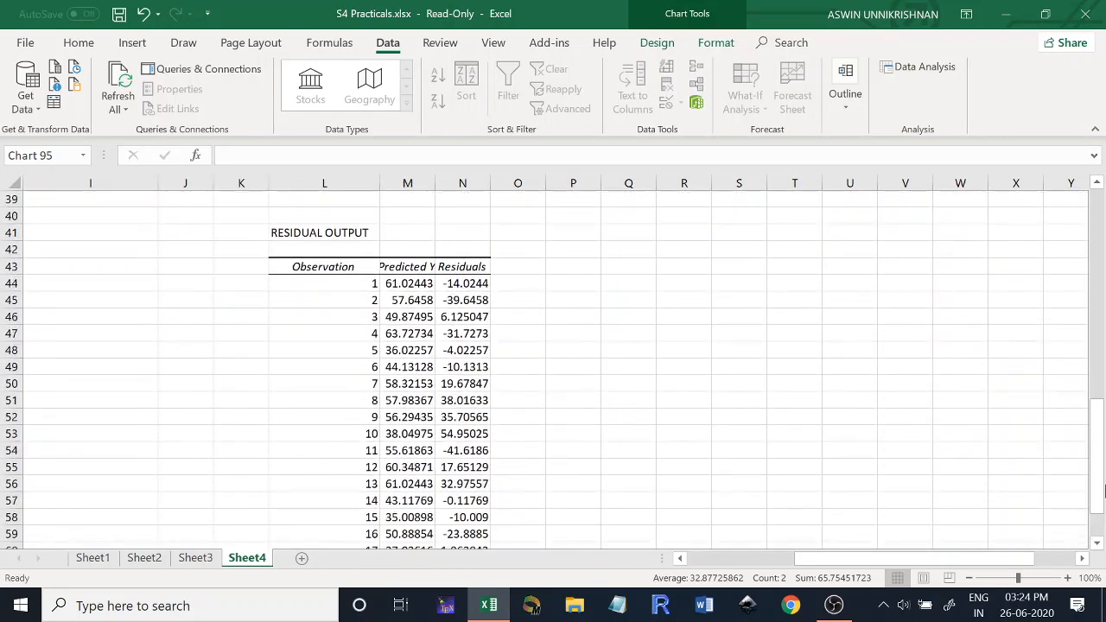
double_click(434, 187)
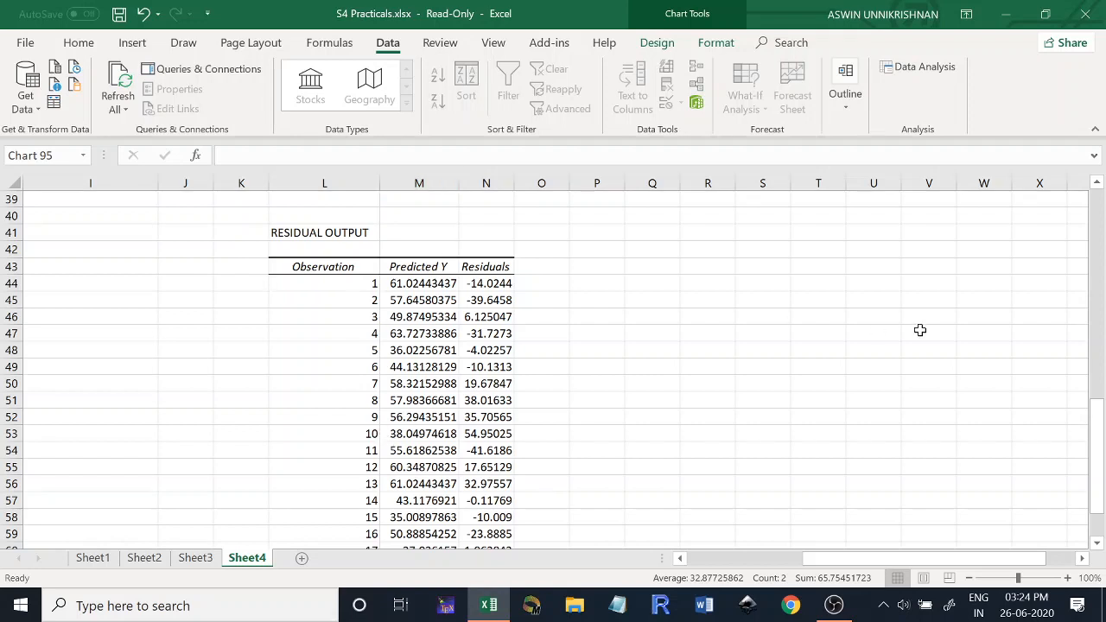
- Select the Predicted Y values in M44:M63 and review them against the regression coefficients
left_click_drag(1097, 415, 1103, 449)
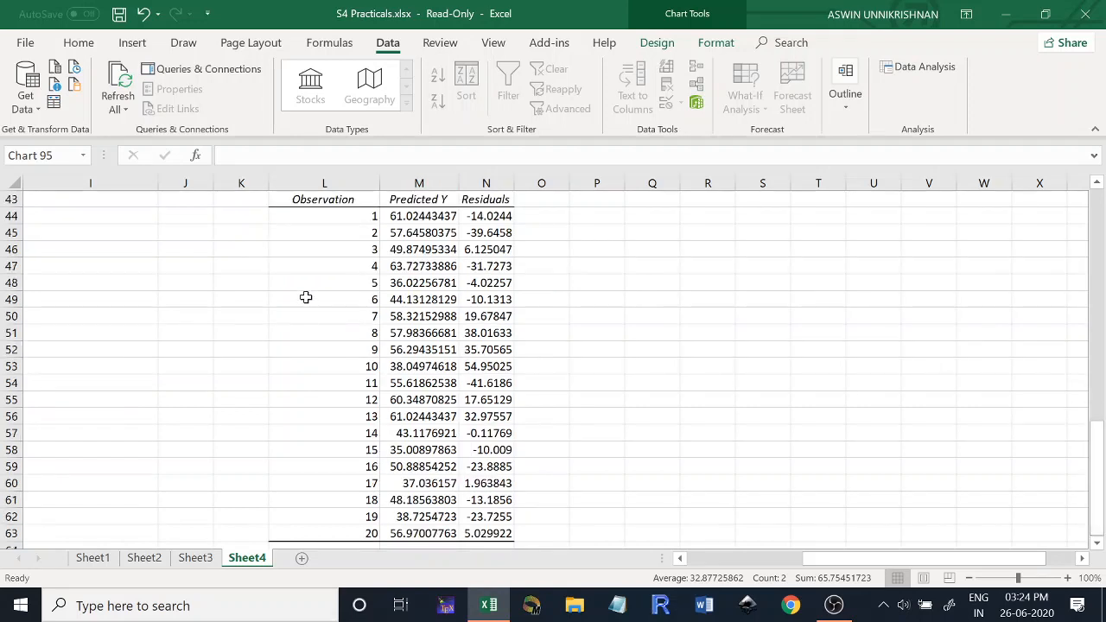
left_click(417, 214)
left_click_drag(417, 215, 439, 449)
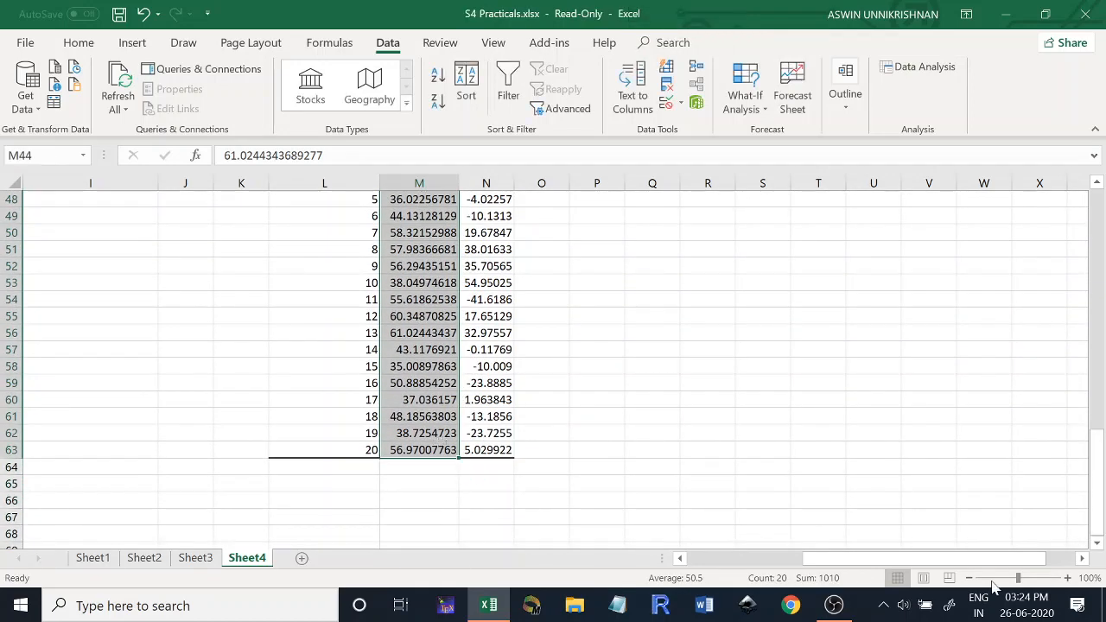
left_click_drag(1101, 508, 1088, 432)
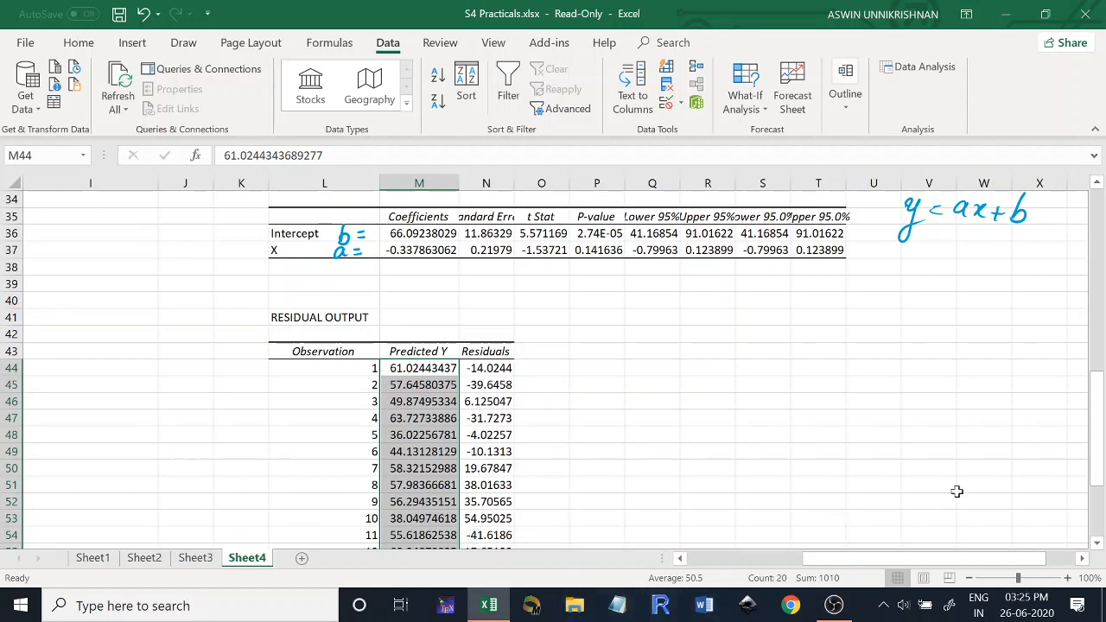
- Start a Sampling analysis and set its input range to the X values in A2:A21
left_click_drag(1098, 480, 1100, 285)
left_click(920, 66)
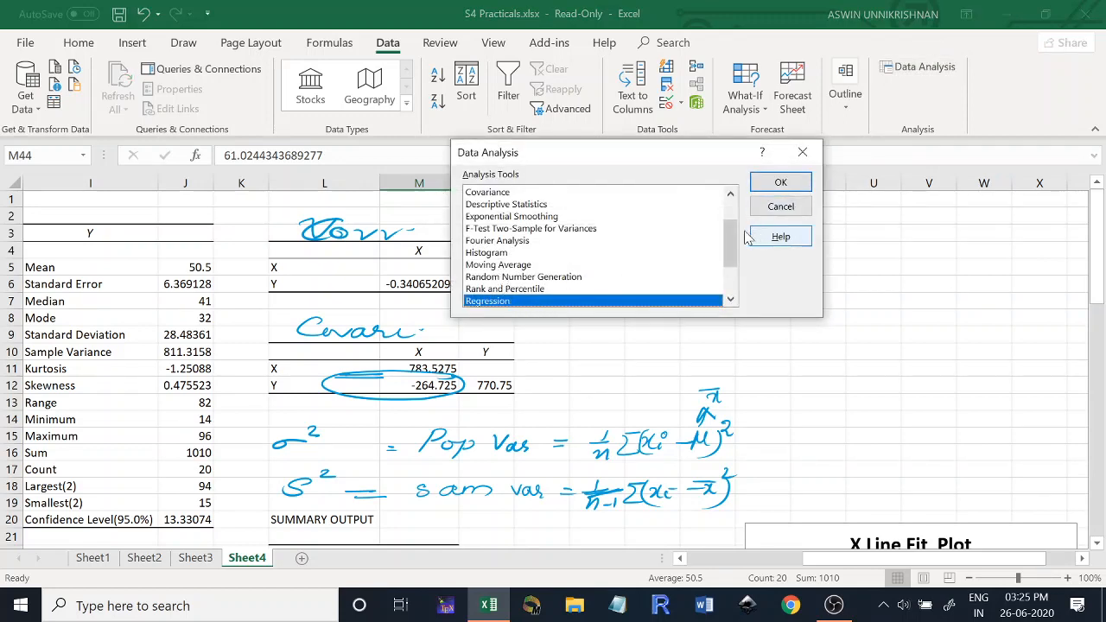
left_click_drag(728, 234, 736, 262)
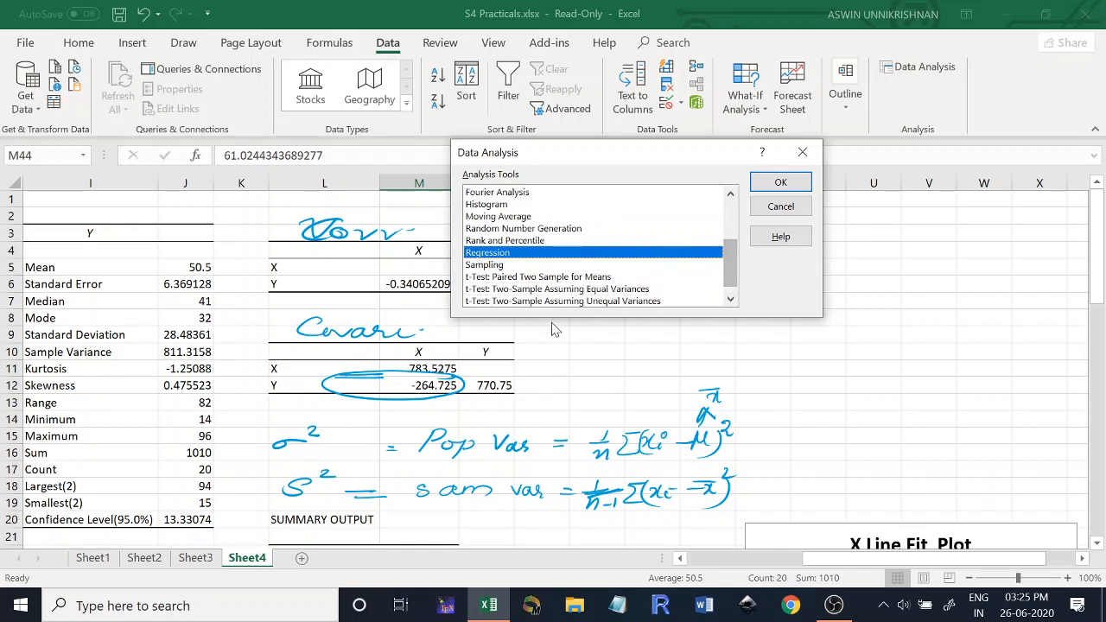
double_click(482, 265)
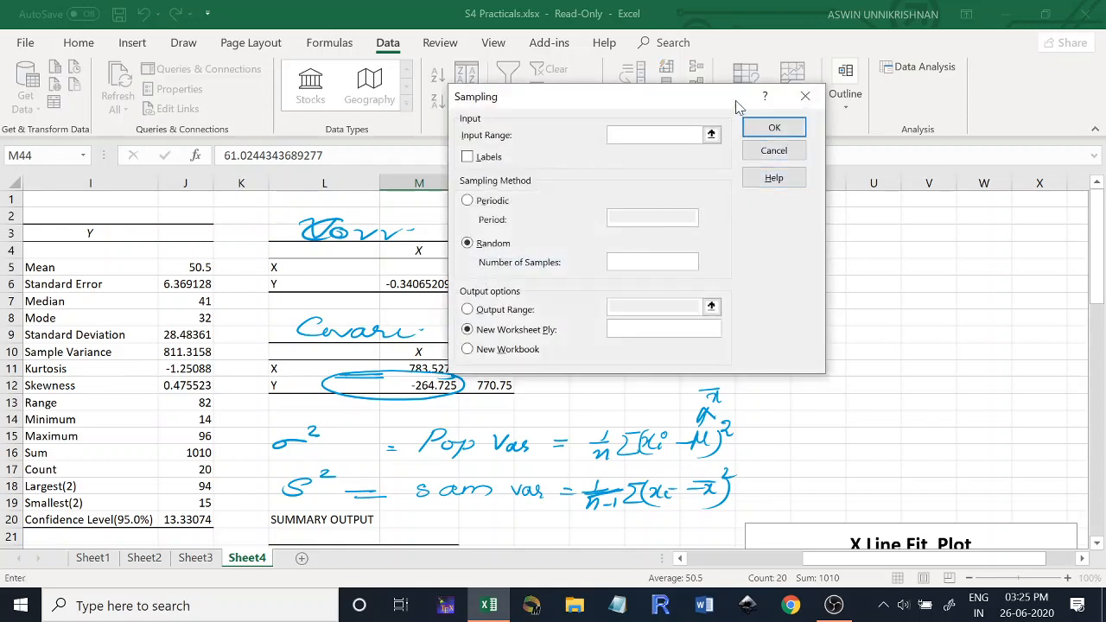
left_click_drag(584, 103, 698, 97)
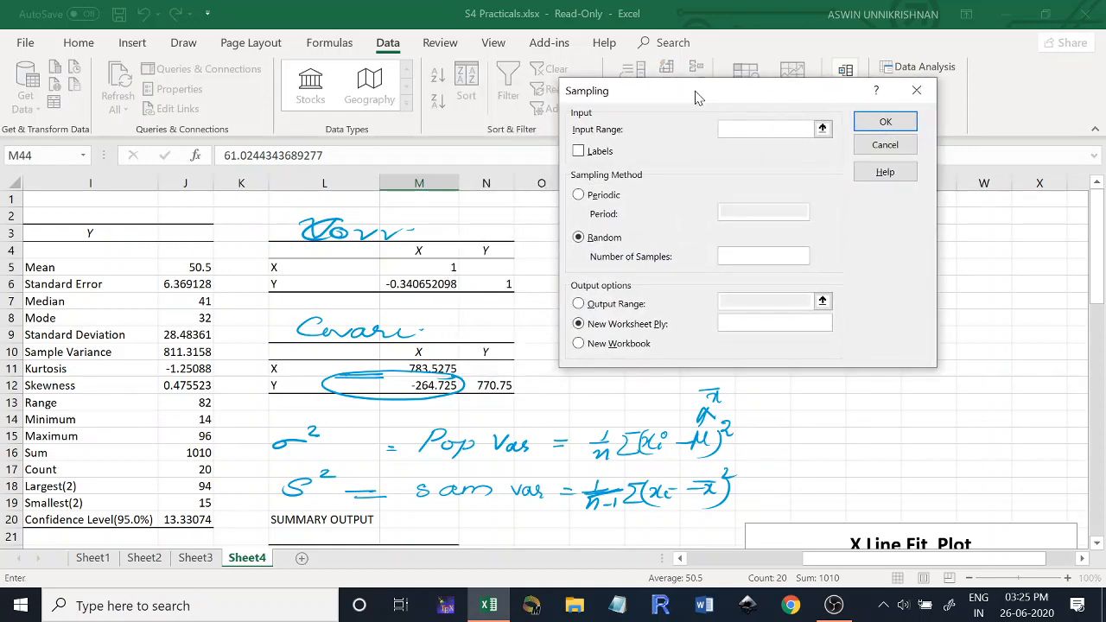
left_click_drag(861, 560, 700, 591)
left_click_drag(1098, 294, 1099, 197)
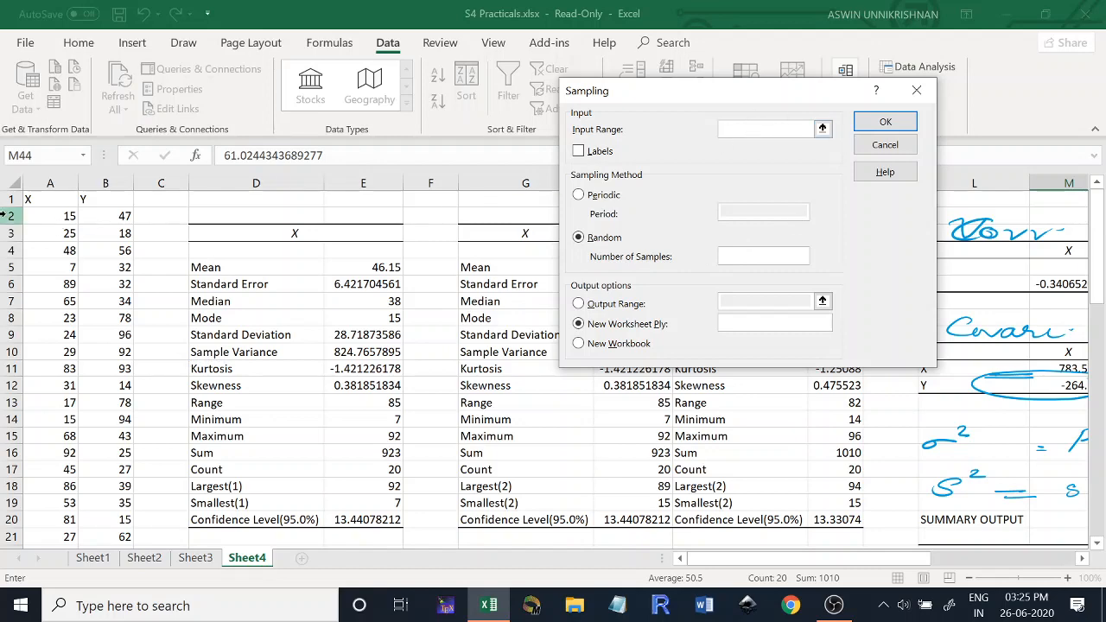
left_click_drag(35, 221, 31, 473)
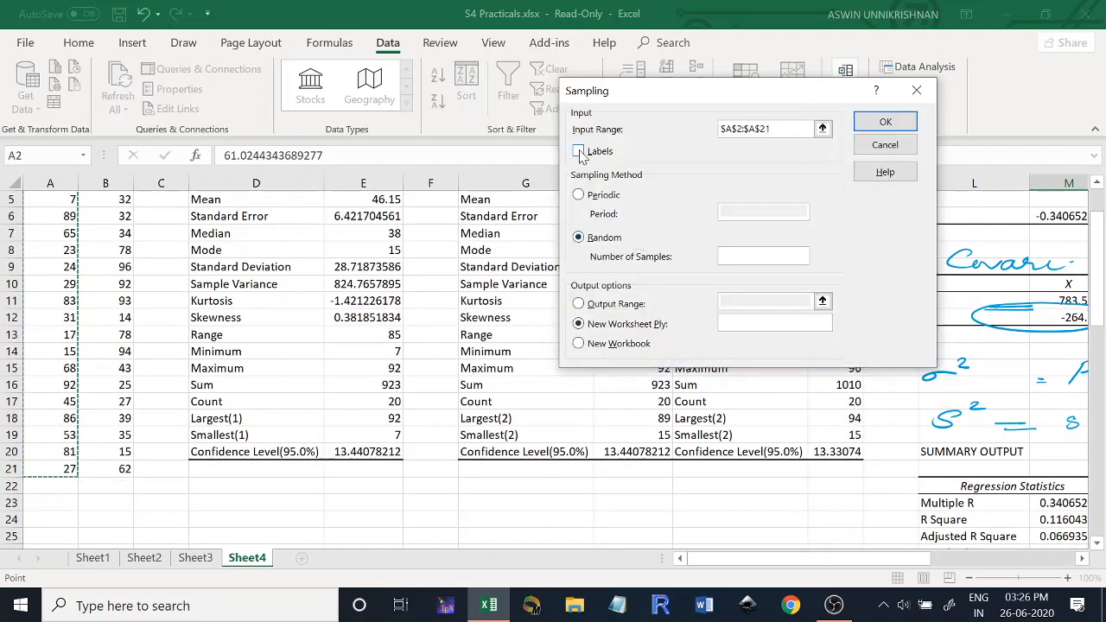
- Use random sampling with 5 samples, set the output range to A24, and run the analysis
left_click_drag(1098, 275, 1096, 231)
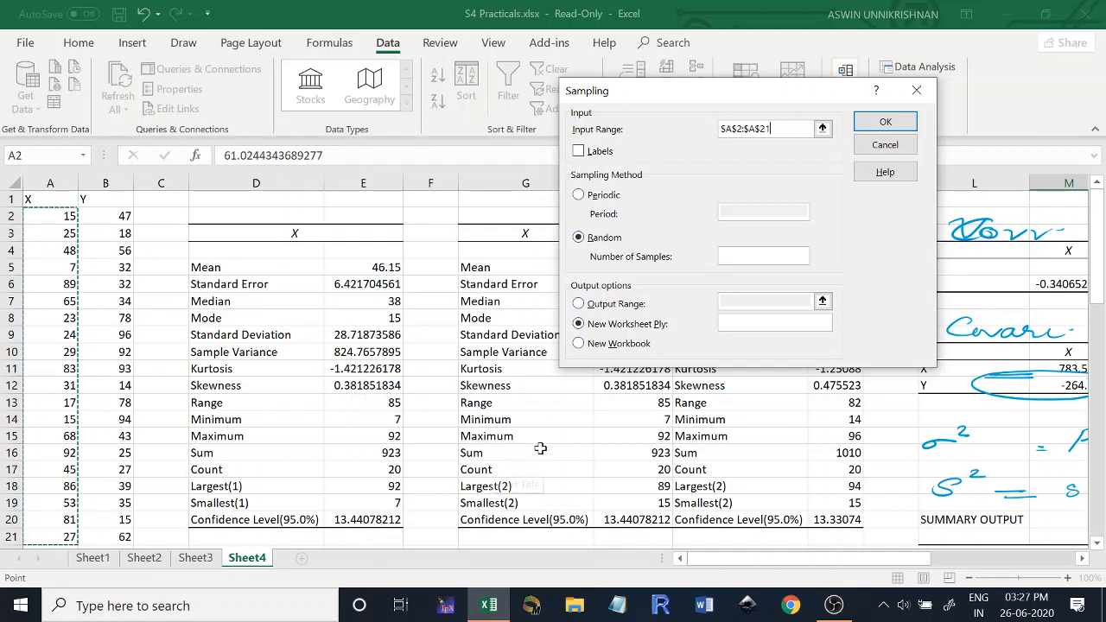
left_click(584, 238)
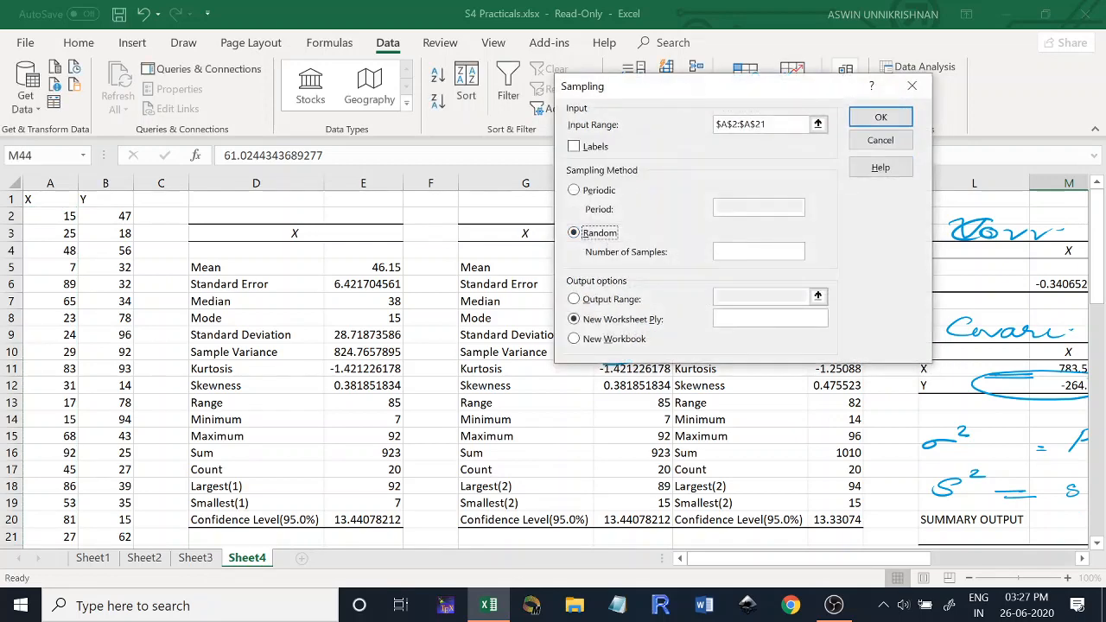
left_click(749, 258)
type("5")
left_click(573, 298)
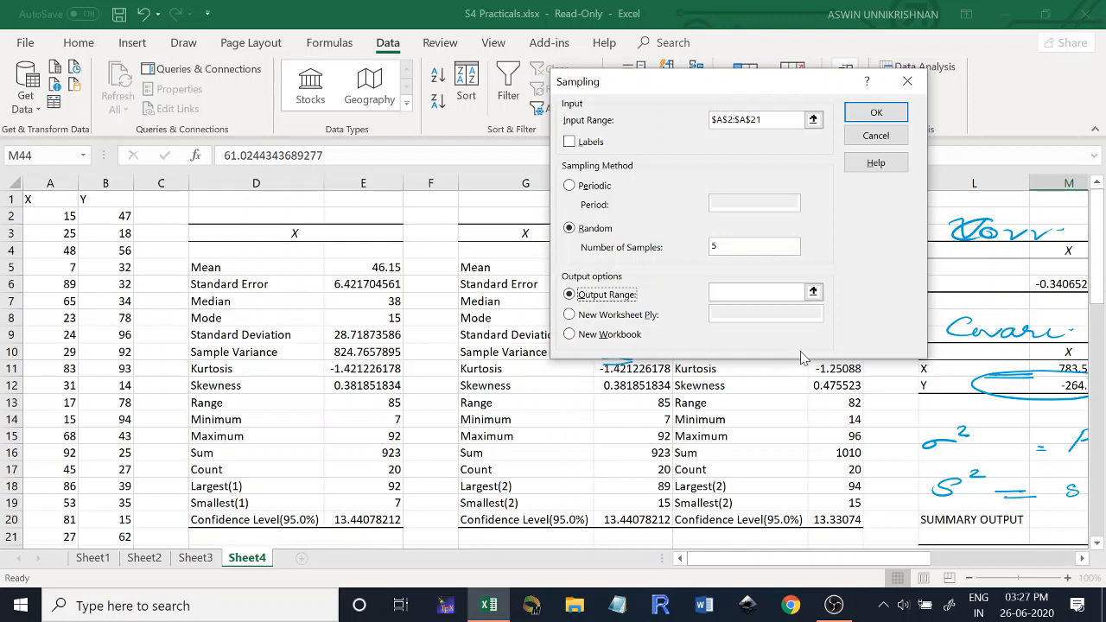
left_click(743, 294)
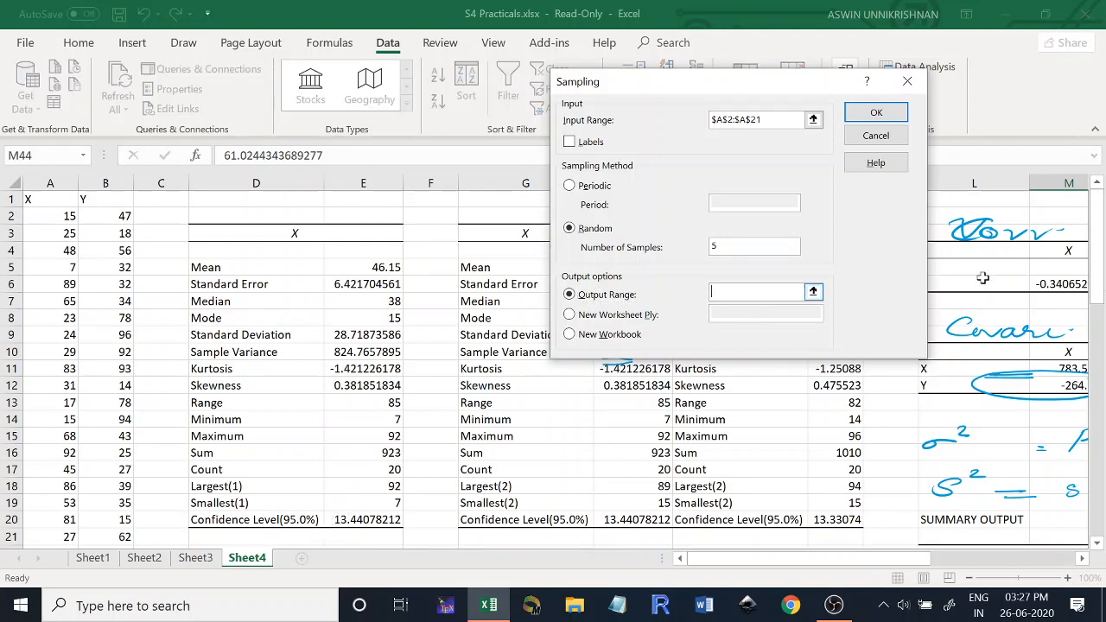
left_click_drag(1099, 226, 1102, 298)
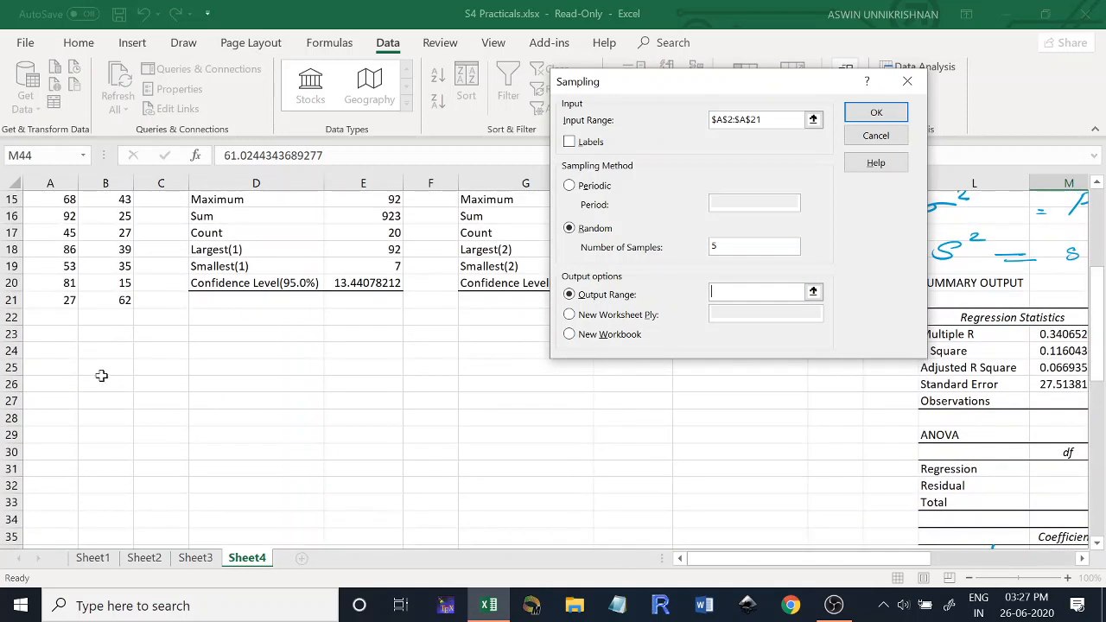
left_click(55, 349)
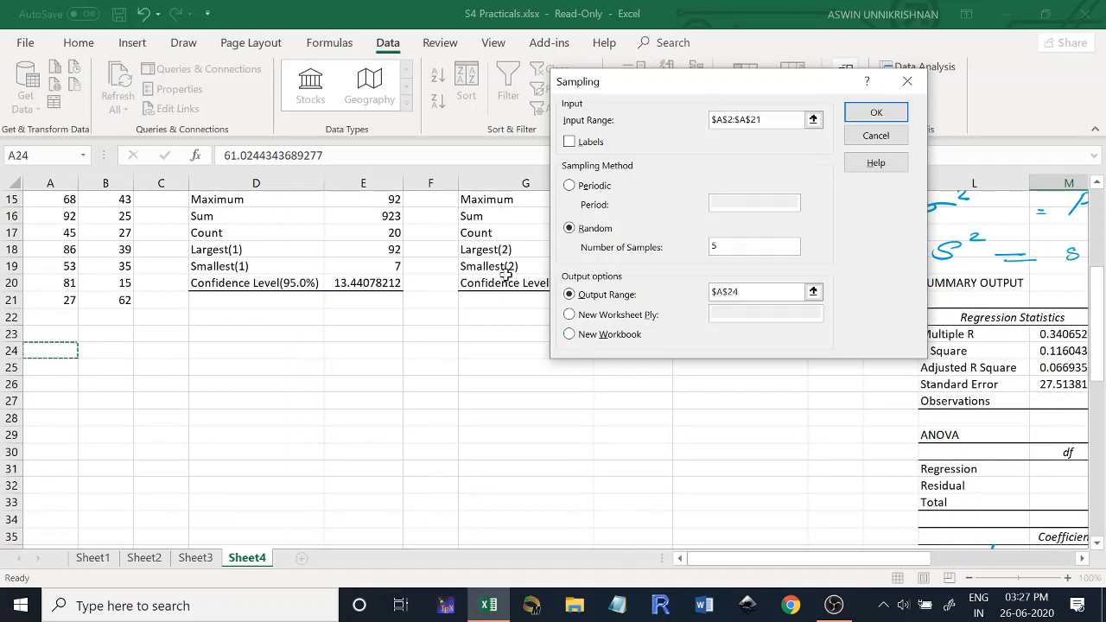
left_click(896, 109)
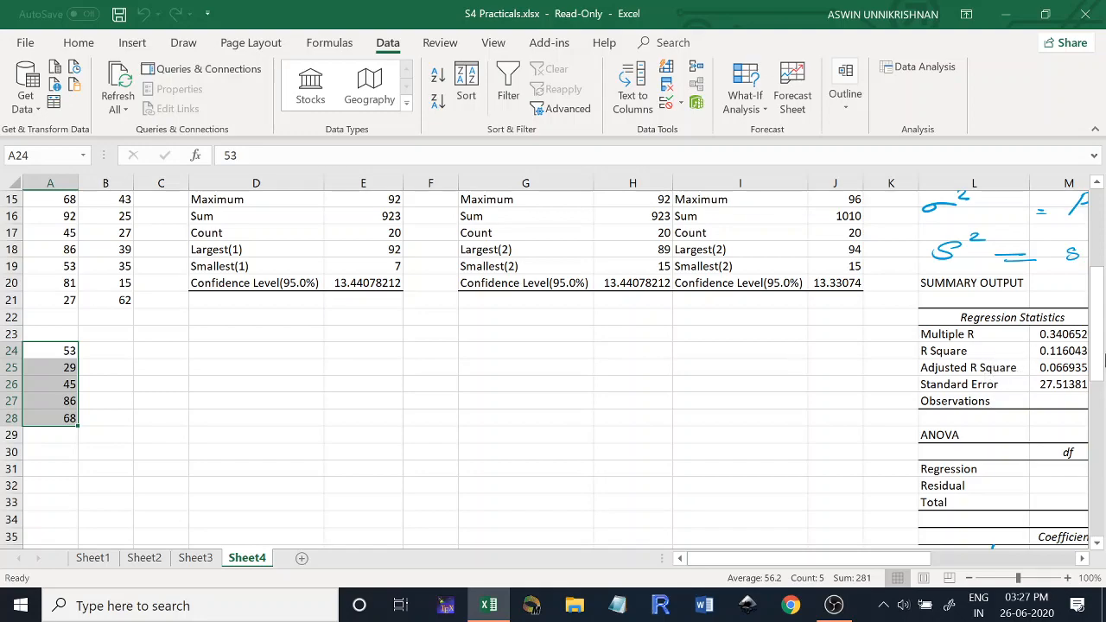
- Start another Sampling analysis on A2:A21 and set the method to periodic with a period of 3
left_click_drag(1096, 359, 1105, 259)
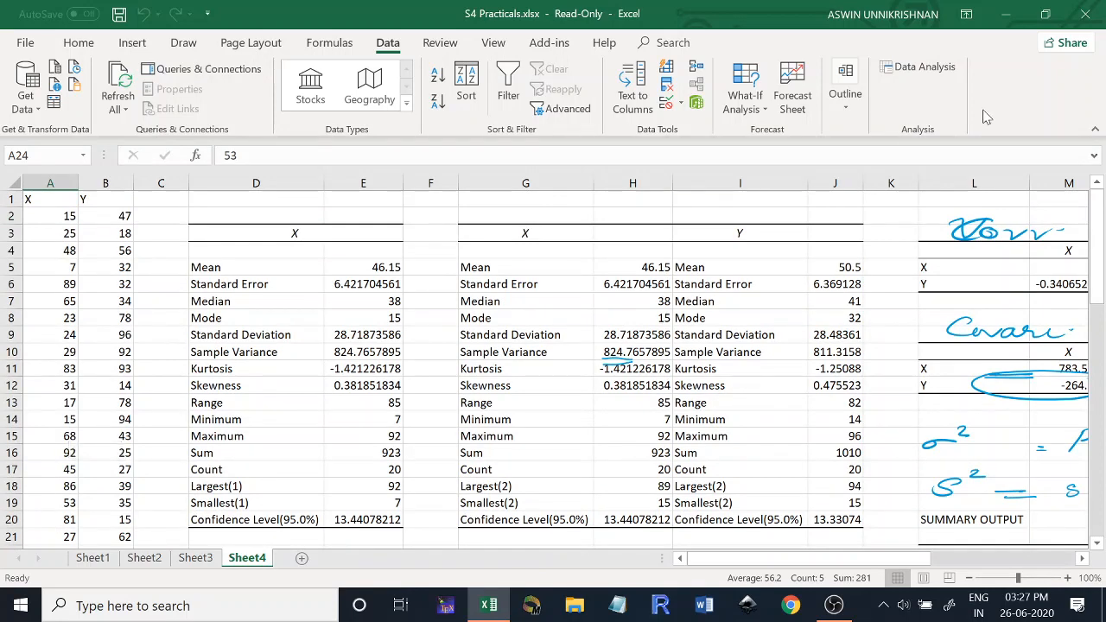
left_click(904, 77)
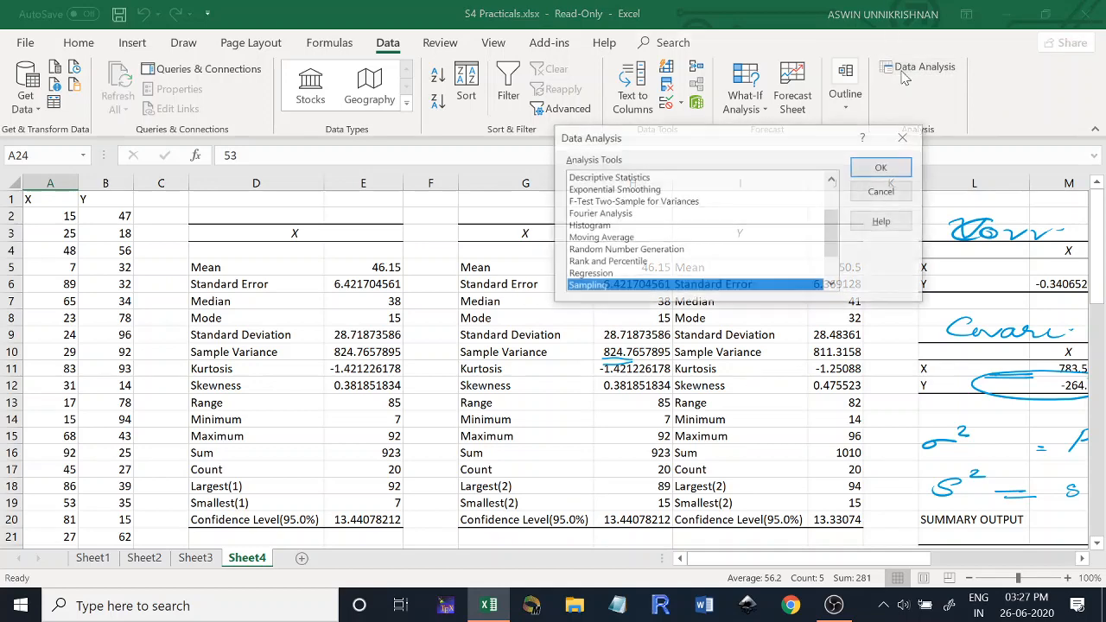
double_click(588, 288)
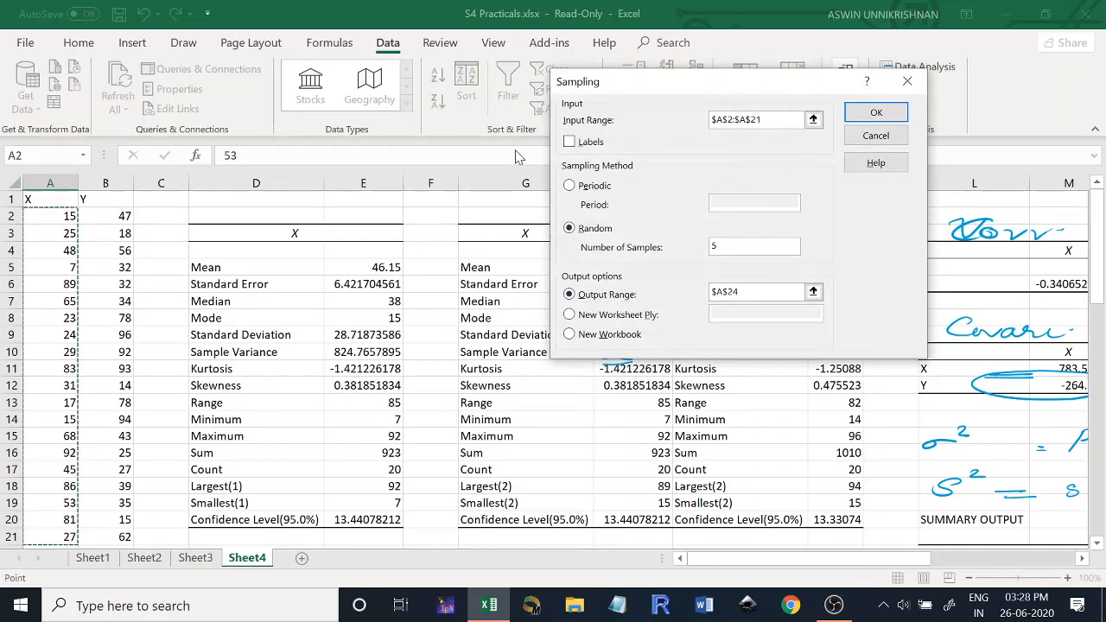
left_click(571, 187)
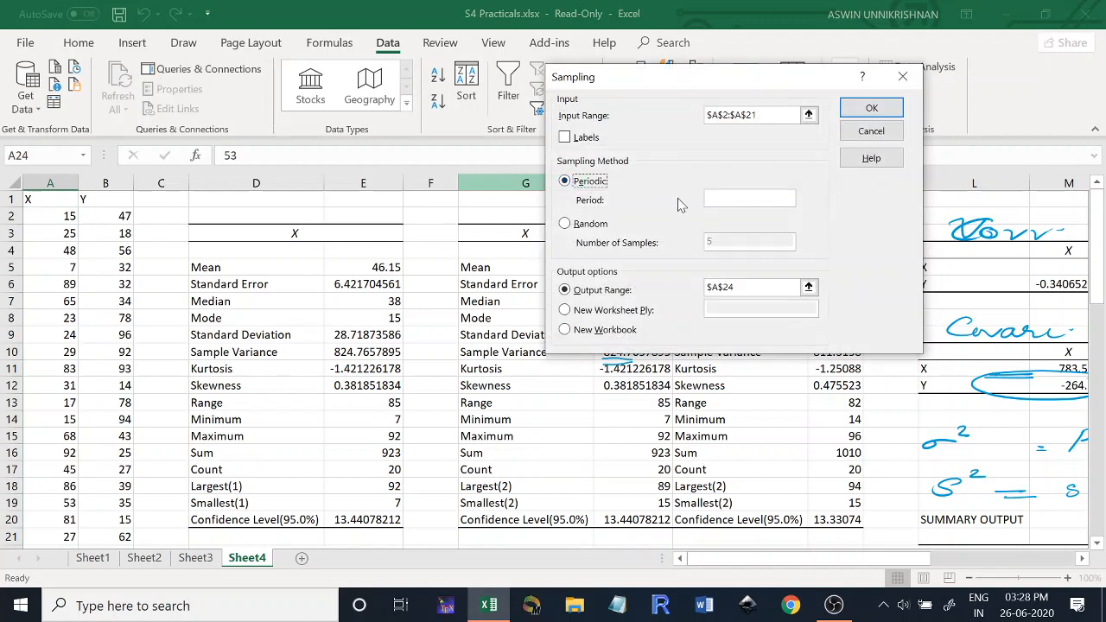
left_click(742, 201)
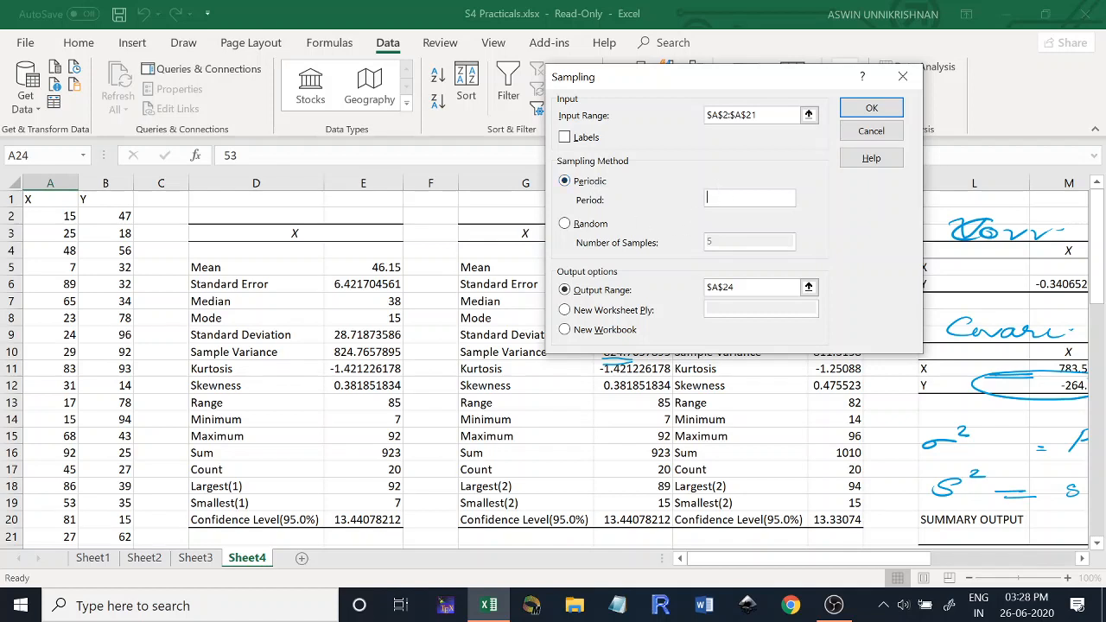
type("3")
- Change the periodic sample's output range to B24 and run the analysis
double_click(750, 287)
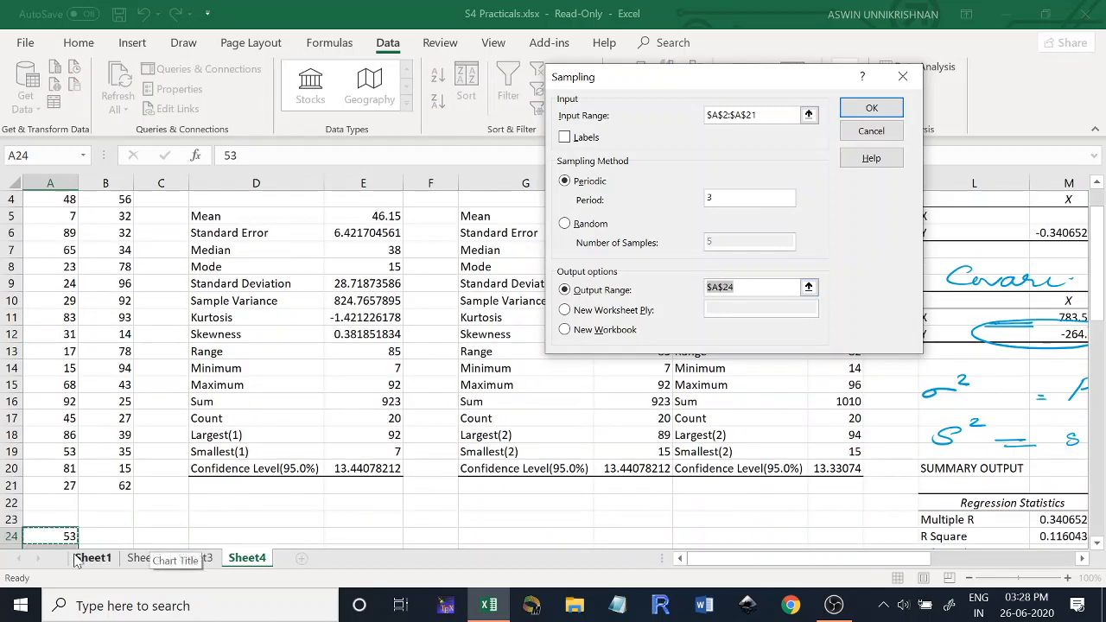
left_click(118, 540)
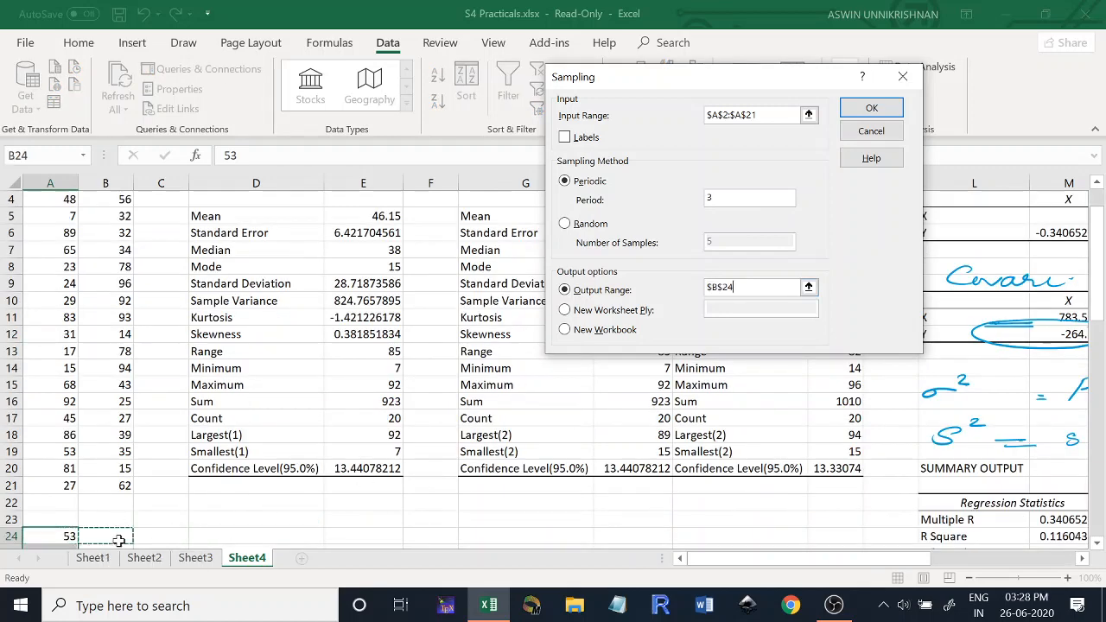
left_click(869, 109)
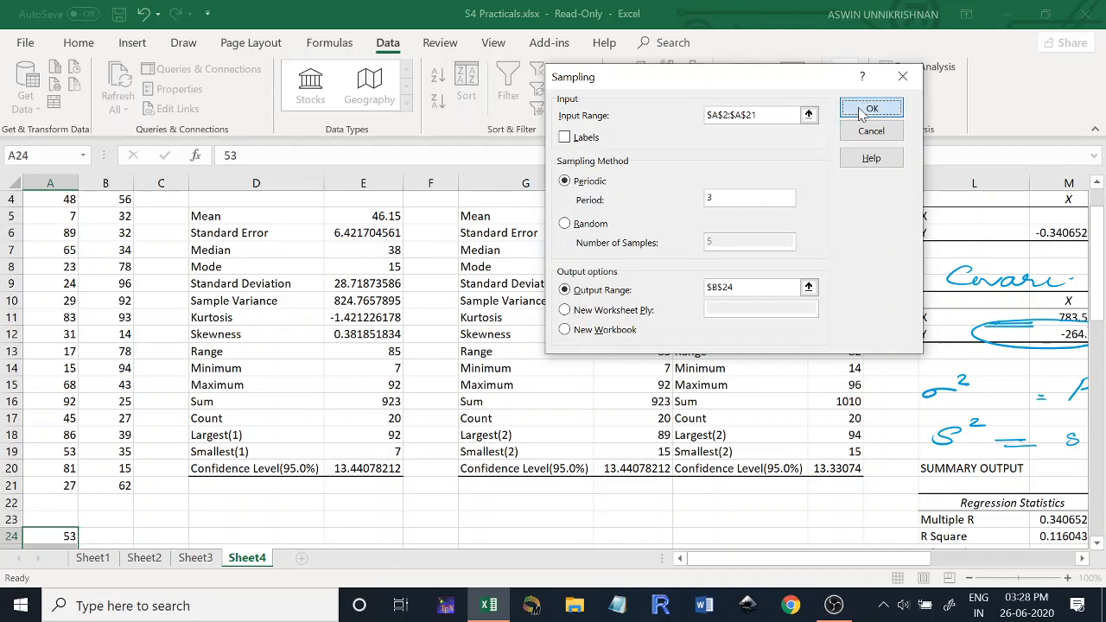
- Check the periodic sample against every third value of the X column, starting at A4
mouse_move(1100, 191)
left_mouse_down()
mouse_move(1100, 252)
mouse_move(1094, 192)
left_mouse_up()
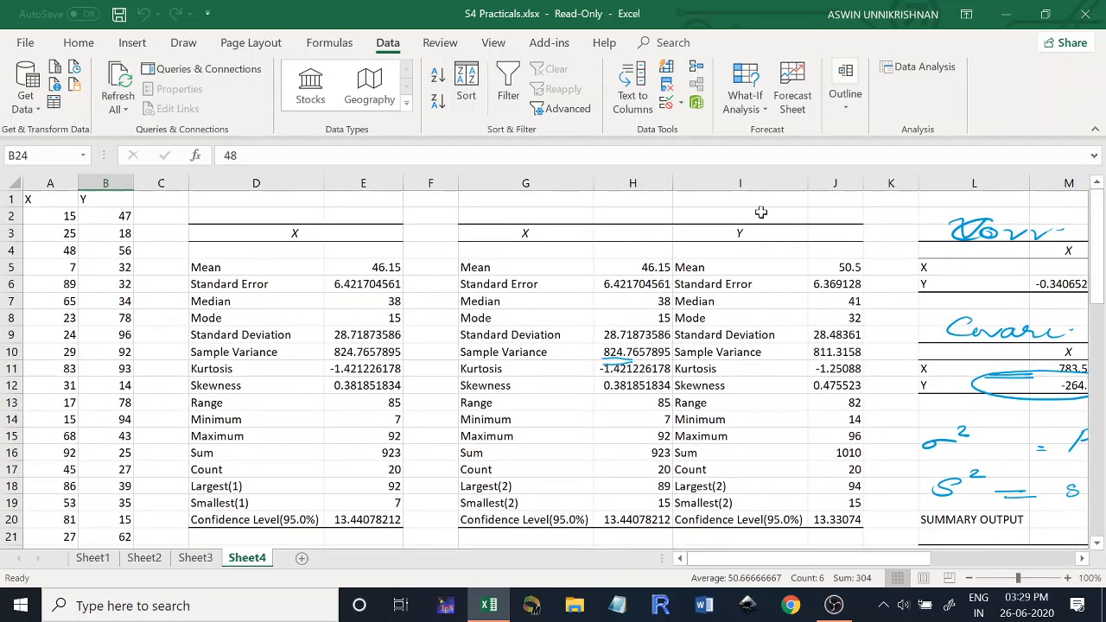
left_click(52, 251)
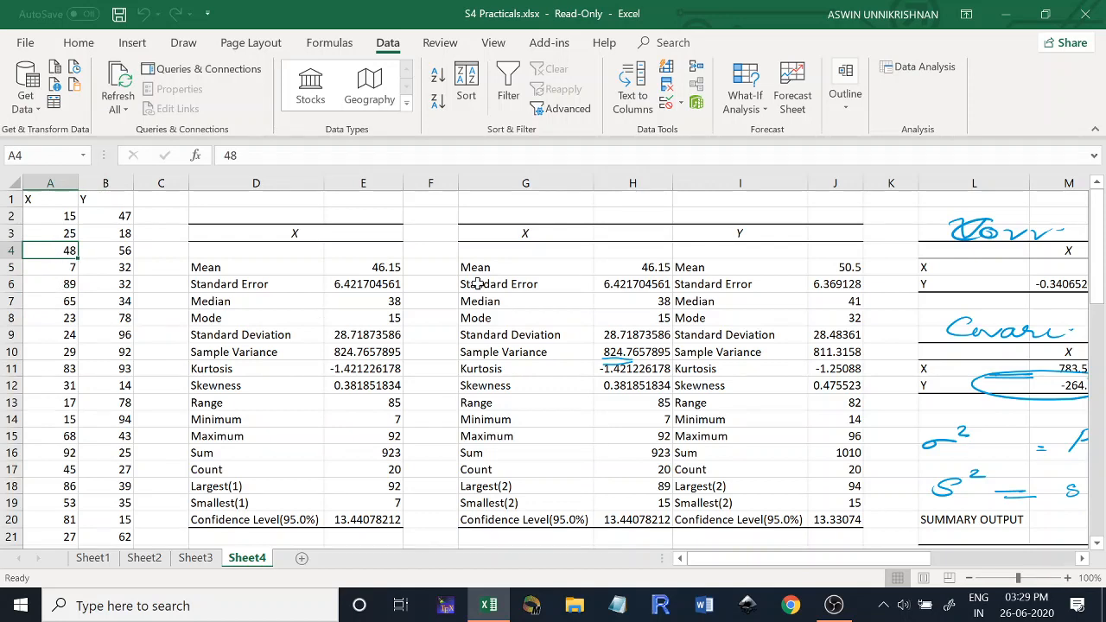
mouse_move(1102, 259)
left_mouse_down()
mouse_move(1104, 296)
mouse_move(1101, 259)
left_mouse_up()
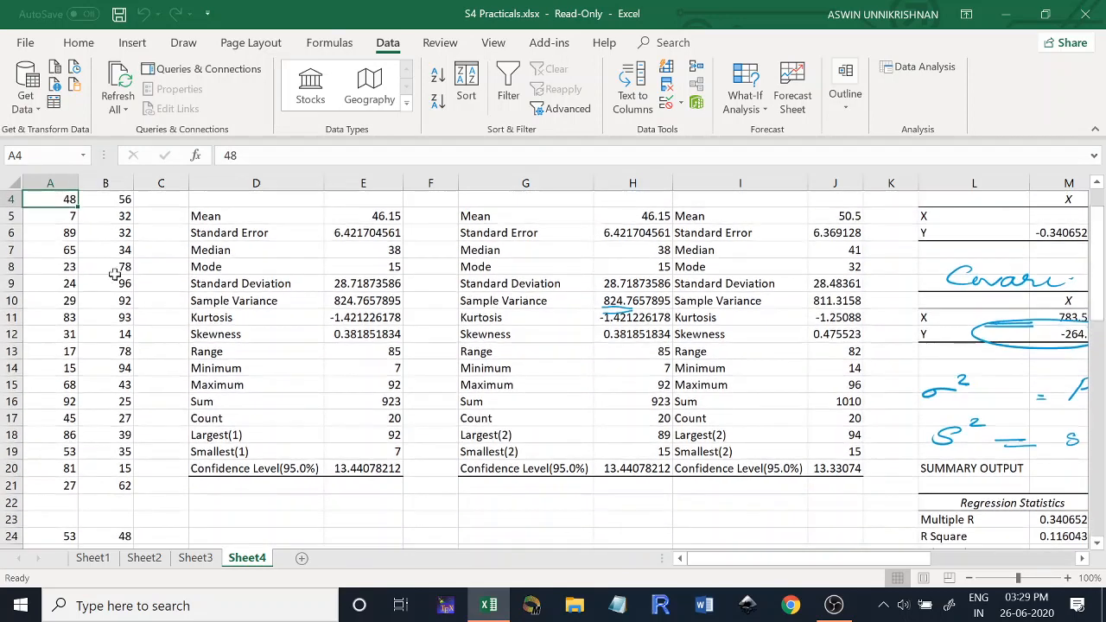
- Compare the X values in A7 and A10 with the periodic sample values in column B
left_click(49, 252)
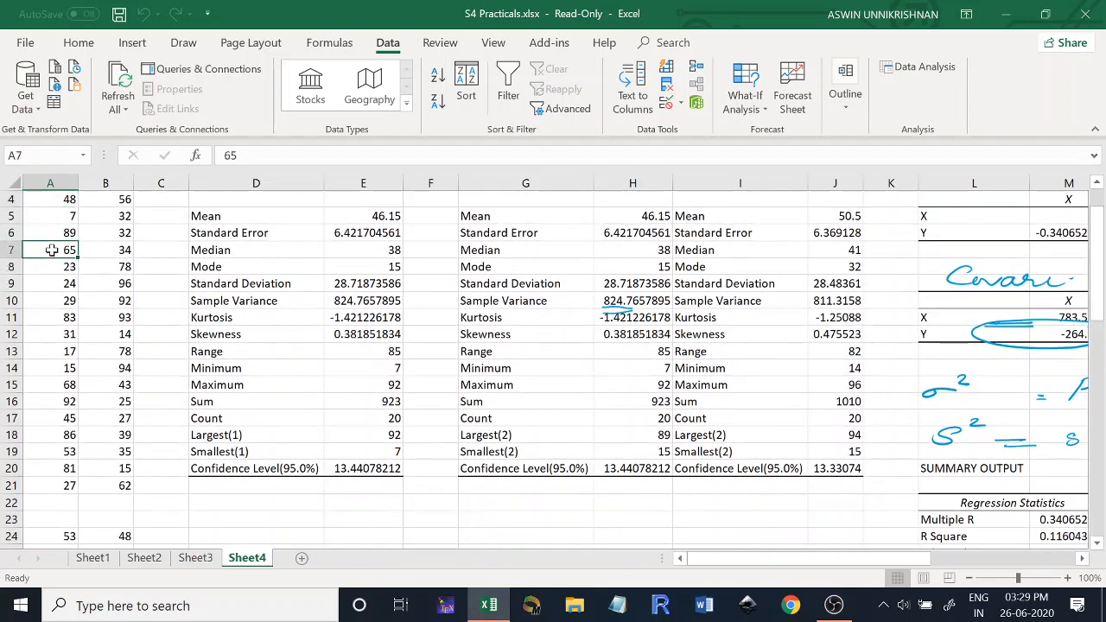
left_click(55, 303)
left_click_drag(1101, 289, 1100, 328)
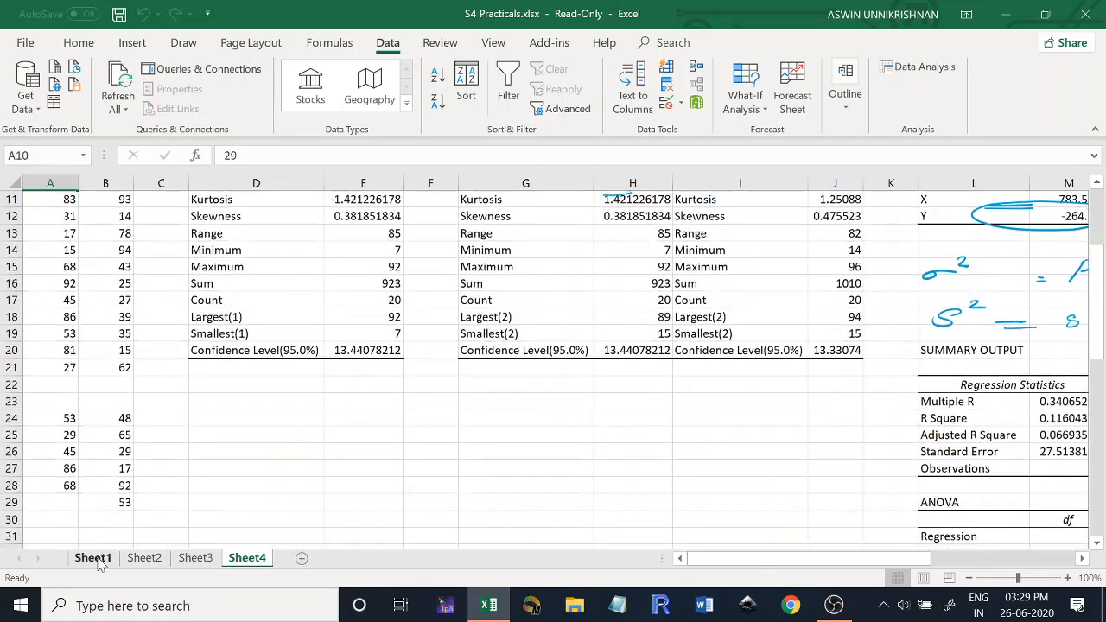
left_click(105, 454)
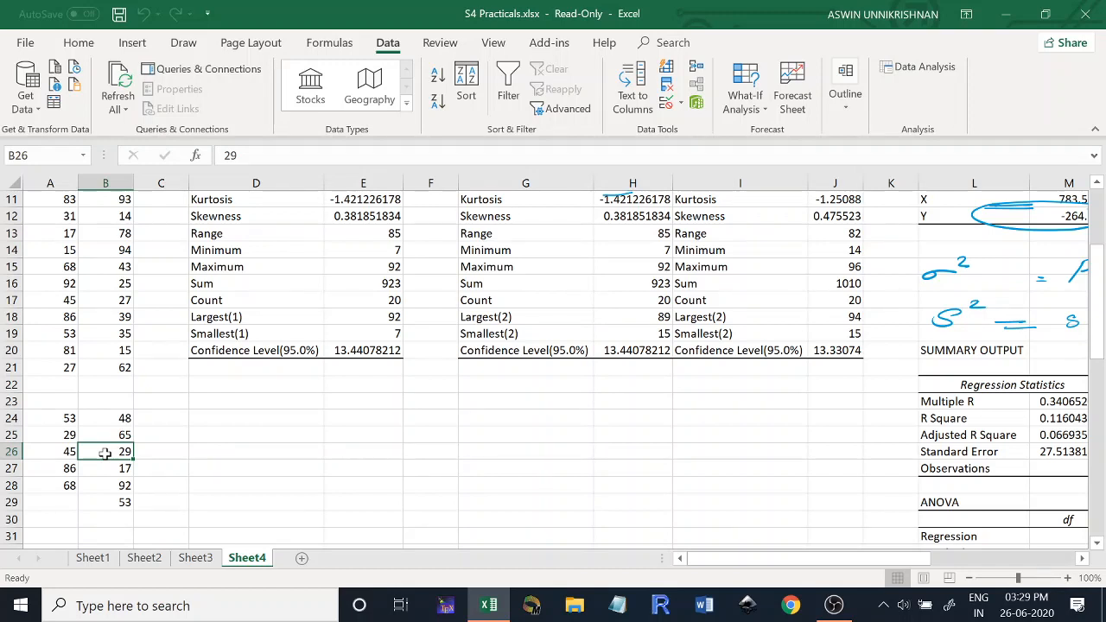
- Label the two sample columns SRS in A23 and Syst in B23
left_click(41, 407)
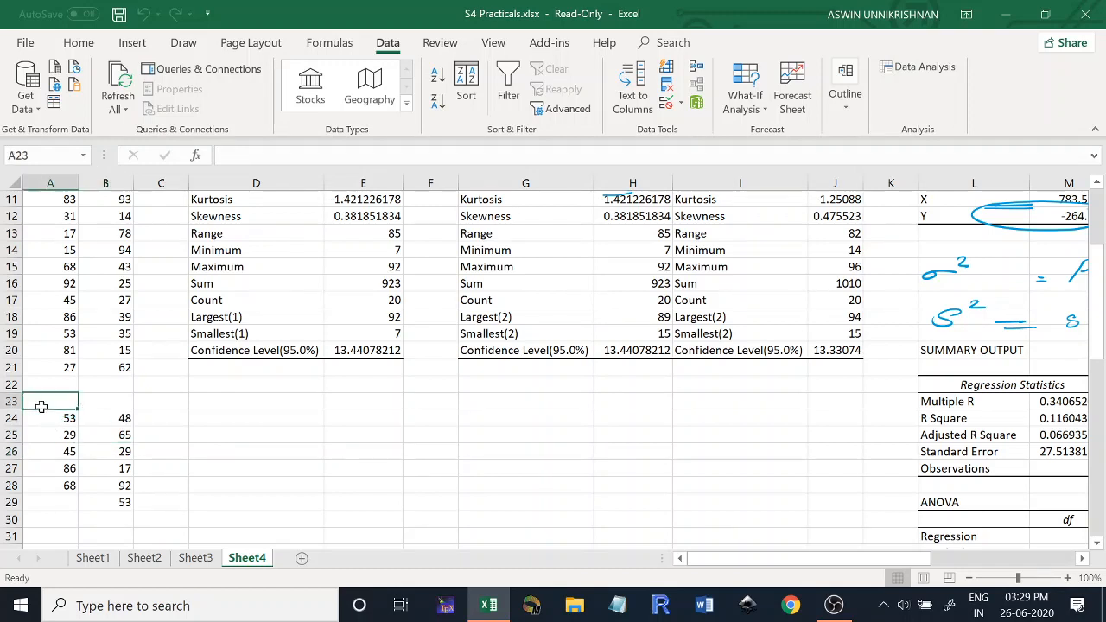
type("SRS")
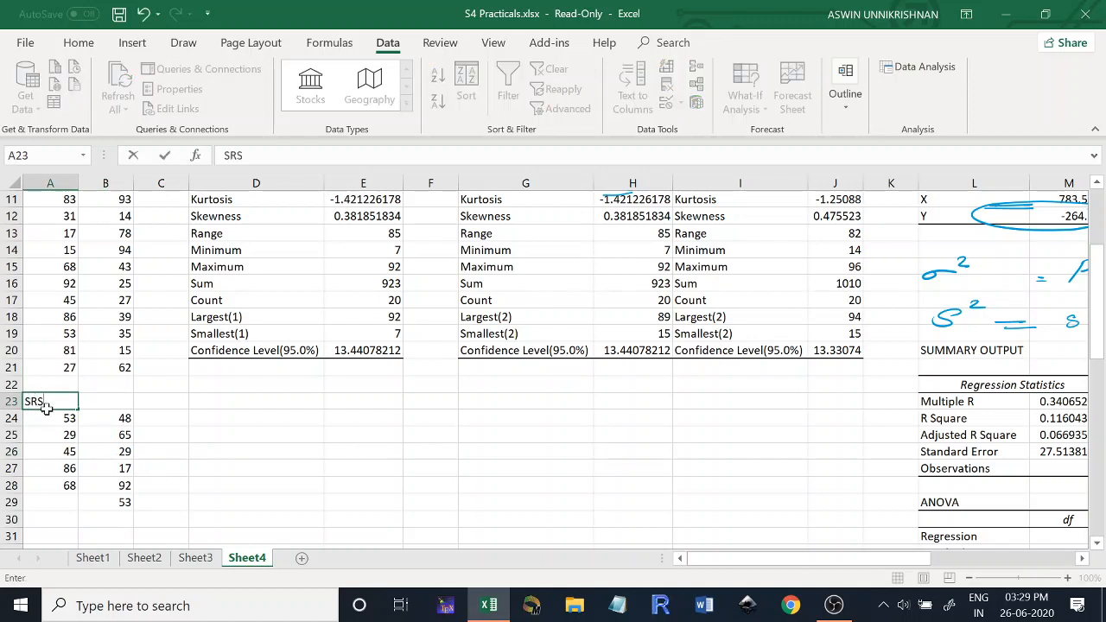
left_click(110, 404)
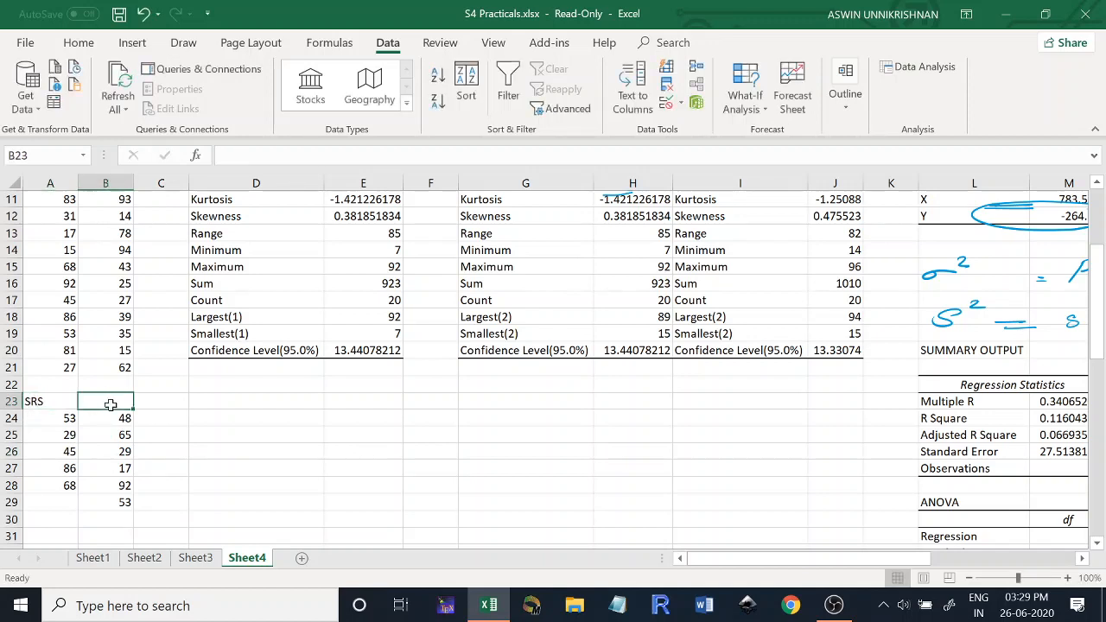
type("Syst")
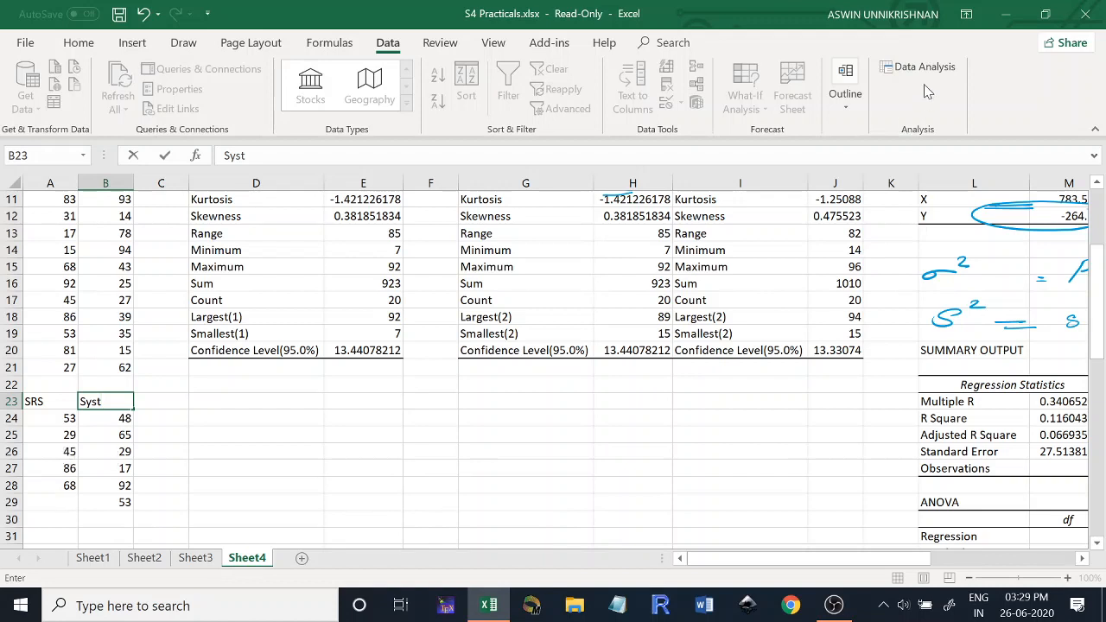
left_click(408, 467)
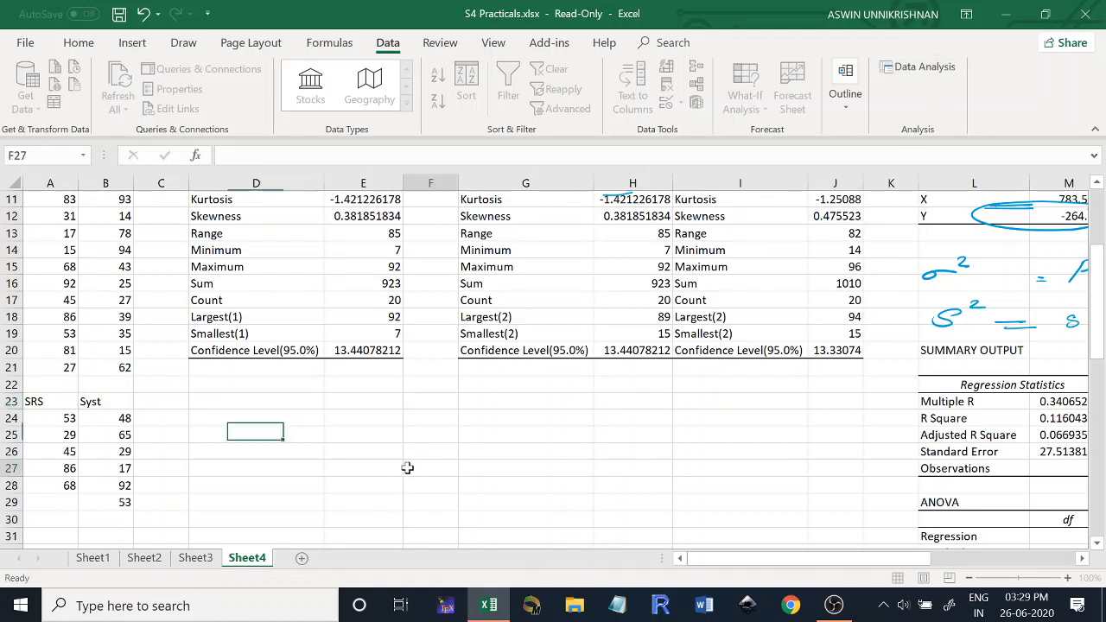
- Start a Random Number Generation analysis with 5 variables and 5 random numbers
left_click(918, 69)
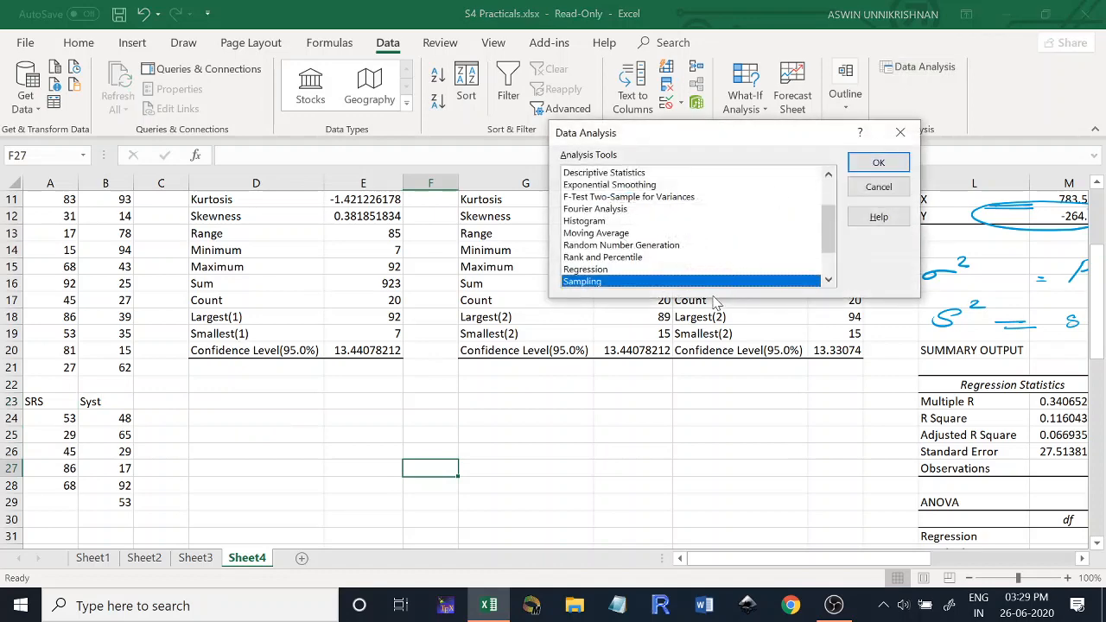
mouse_move(827, 232)
left_mouse_down()
mouse_move(830, 253)
mouse_move(822, 223)
mouse_move(835, 271)
mouse_move(827, 240)
left_mouse_up()
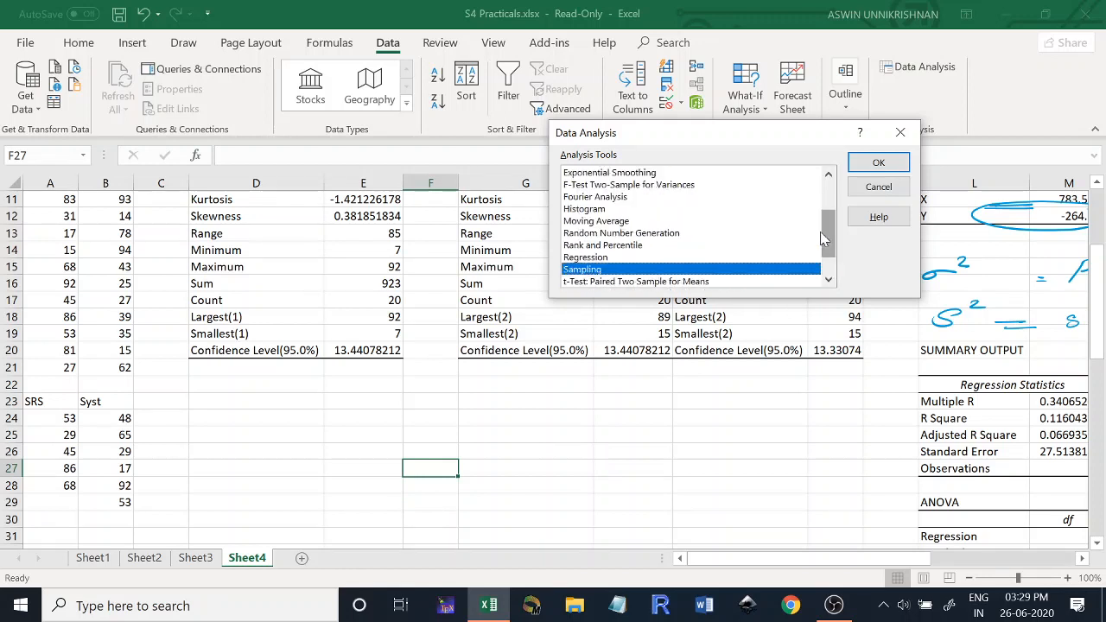
double_click(654, 234)
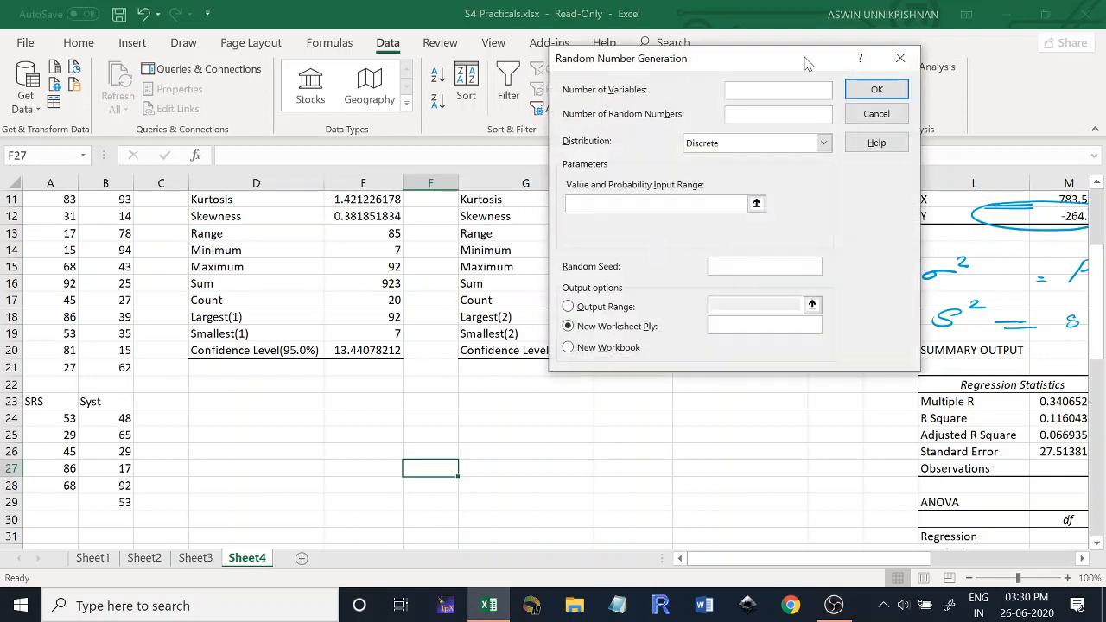
left_click_drag(806, 63, 755, 53)
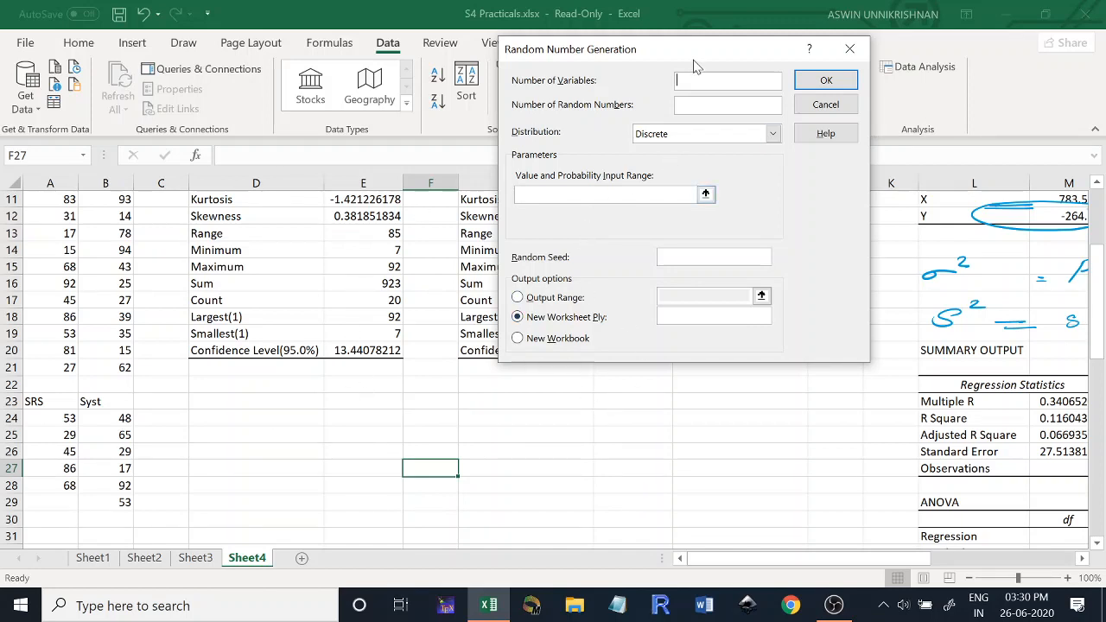
left_click_drag(690, 56, 700, 93)
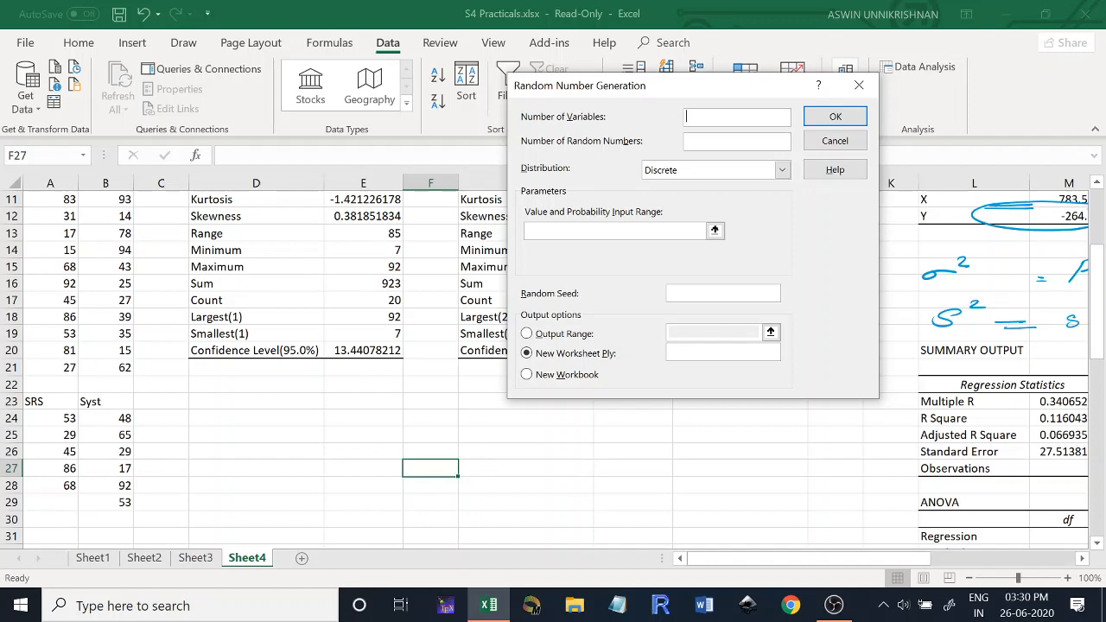
type("5")
left_click(722, 140)
type("5")
- Try 1 variable with 25 random numbers instead
left_click(718, 119)
key("BackSpace")
type("1")
left_click(705, 144)
key("BackSpace")
type("25")
- Set the number of variables and of random numbers to 5 each and choose the Uniform distribution
left_click(727, 119)
key("BackSpace")
type("5")
left_click(721, 144)
type("5")
left_click(716, 172)
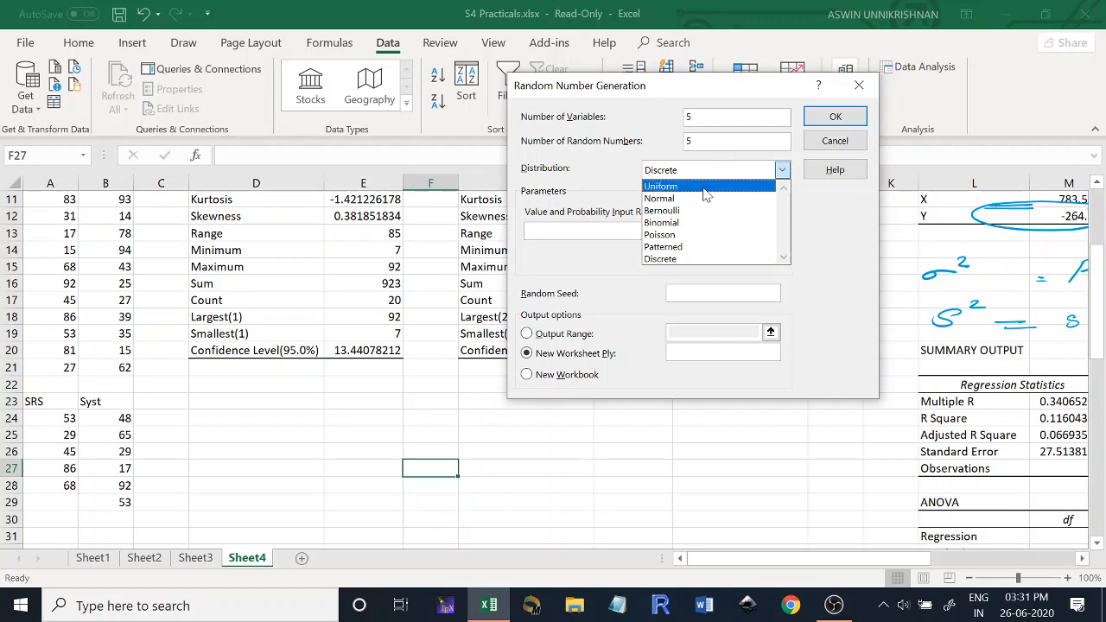
left_click(703, 189)
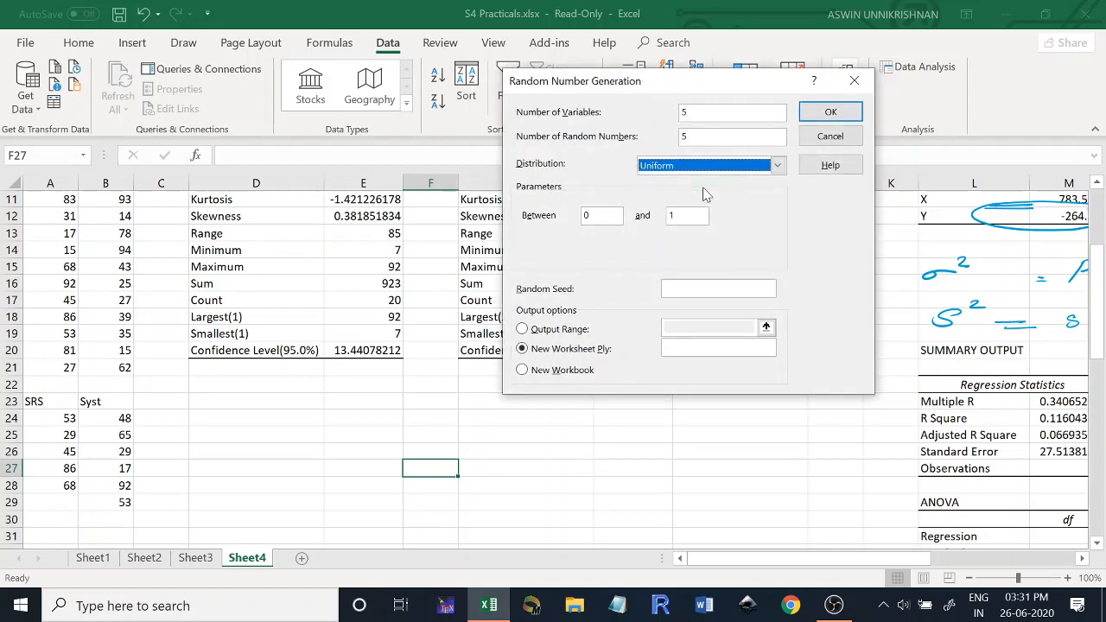
- Set the uniform distribution's limits to between 2 and 5
left_click(606, 224)
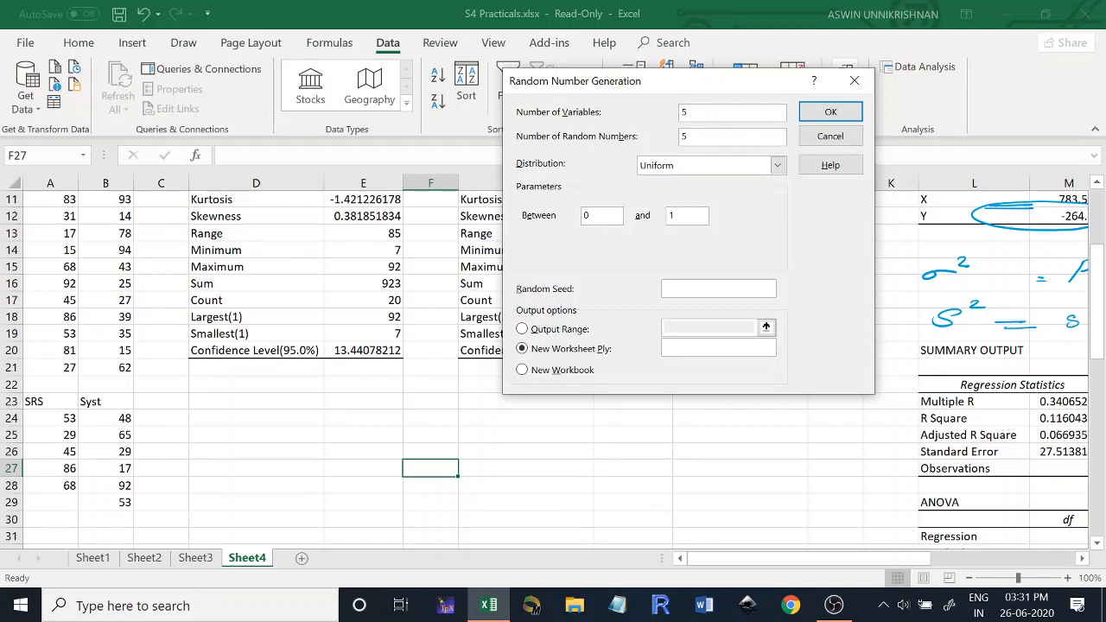
key("BackSpace")
type("2")
left_click(685, 218)
key("BackSpace")
type("5")
- Leave the random seed blank, set the output range to D24, and generate the uniform random numbers
left_click(733, 298)
left_click(529, 328)
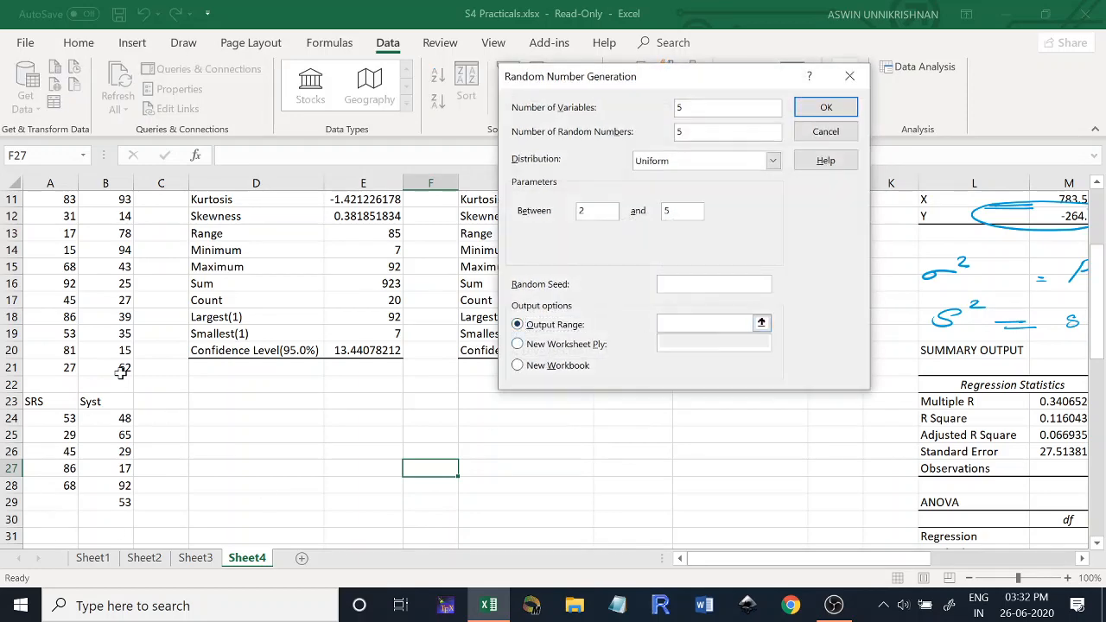
left_click(231, 419)
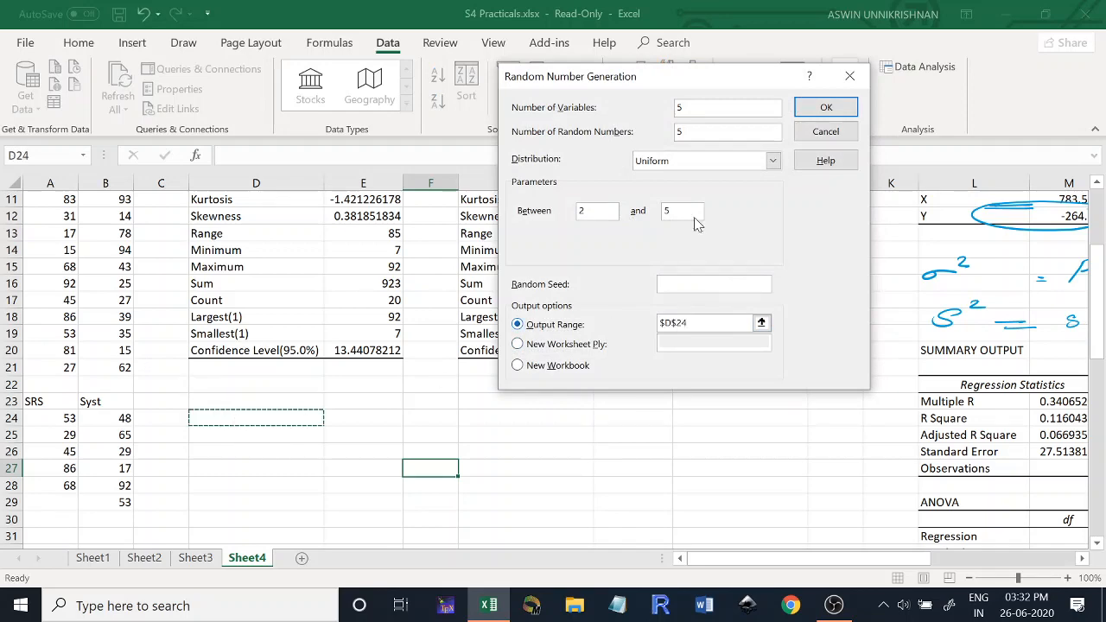
left_click(817, 112)
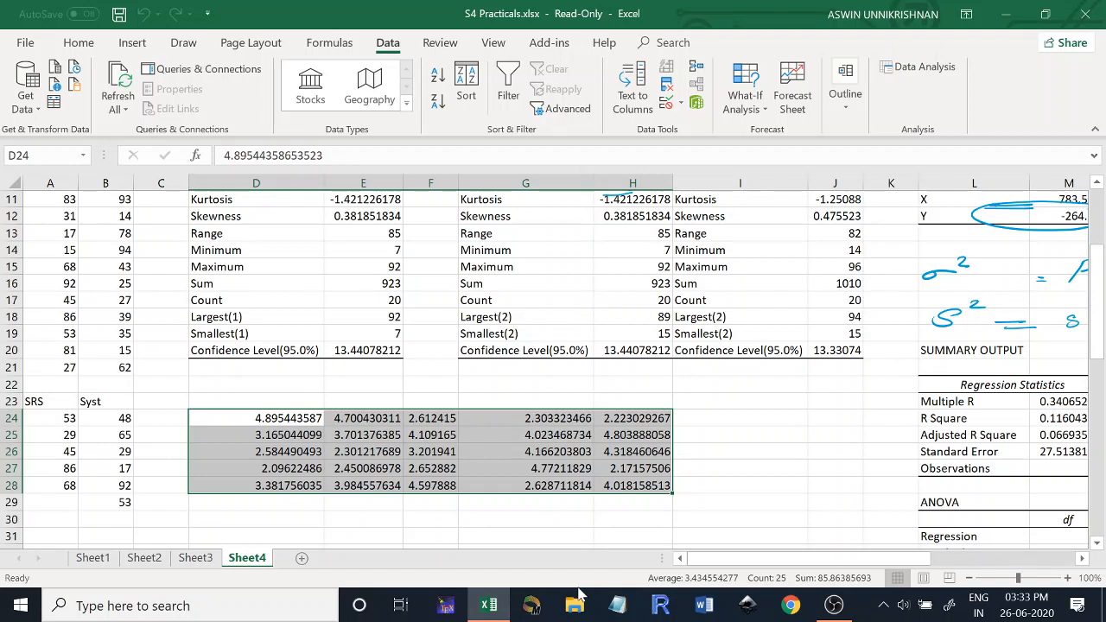
- Start another Random Number Generation analysis and change its distribution to Normal
left_click(933, 78)
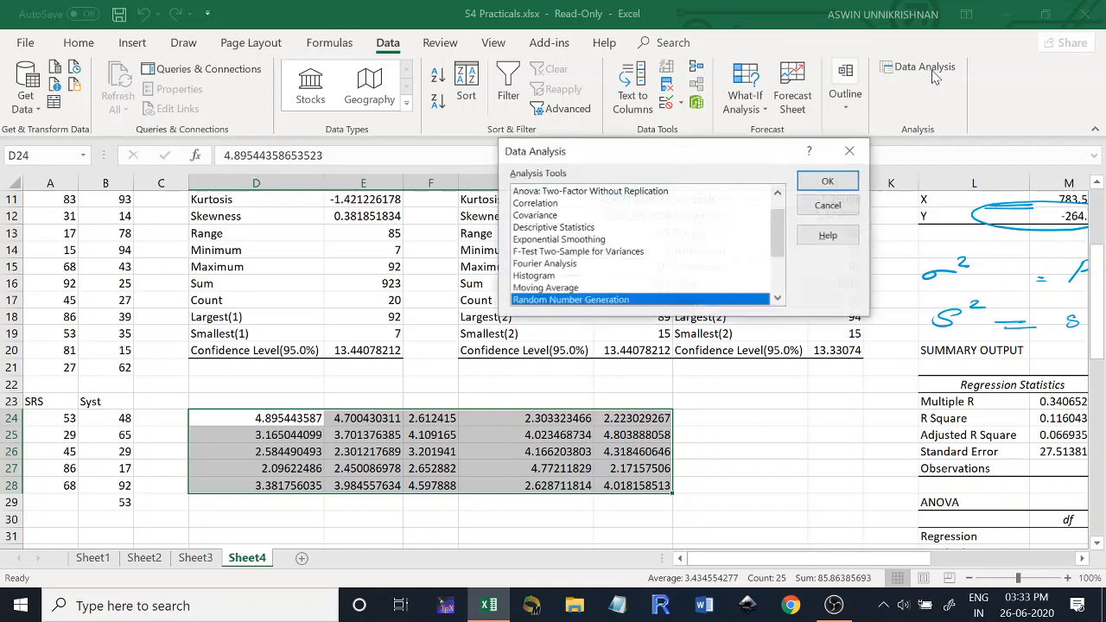
double_click(557, 303)
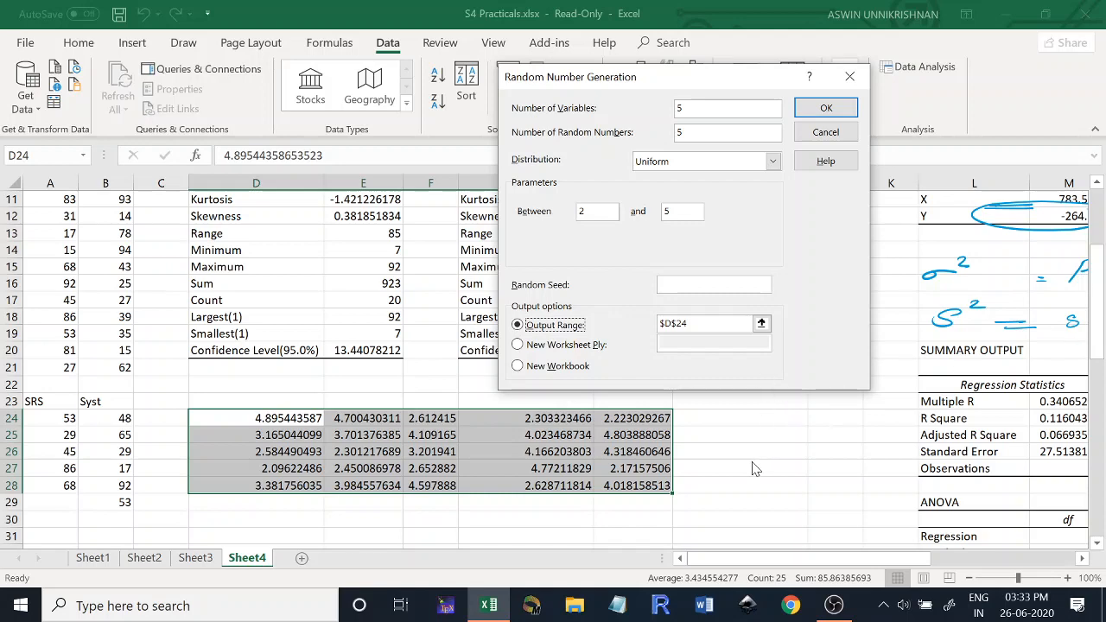
left_click_drag(748, 78, 767, 193)
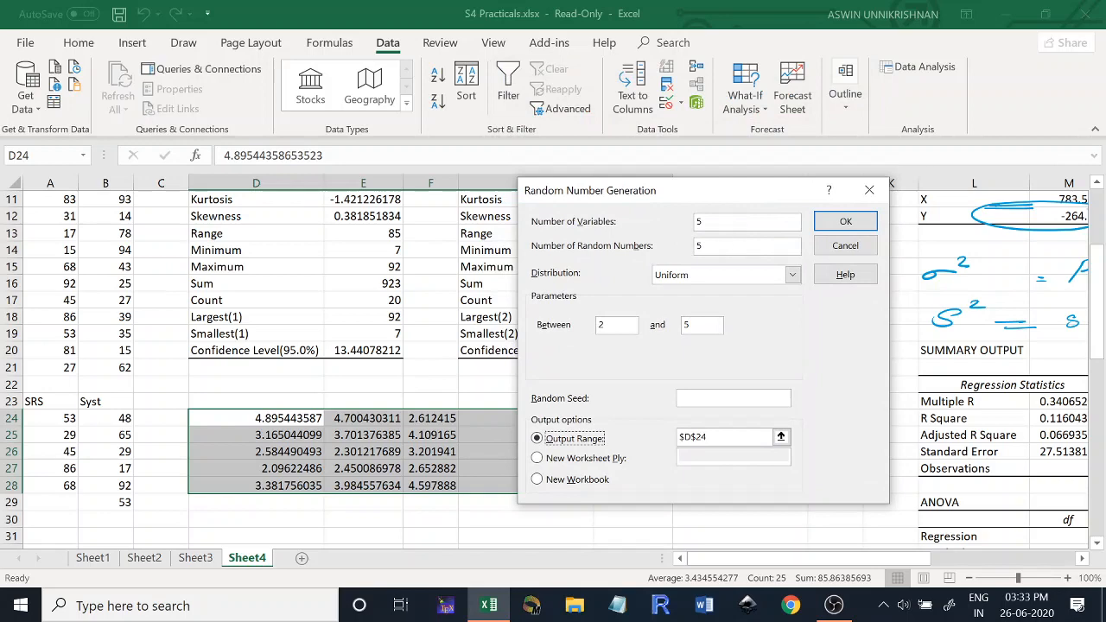
left_click(717, 277)
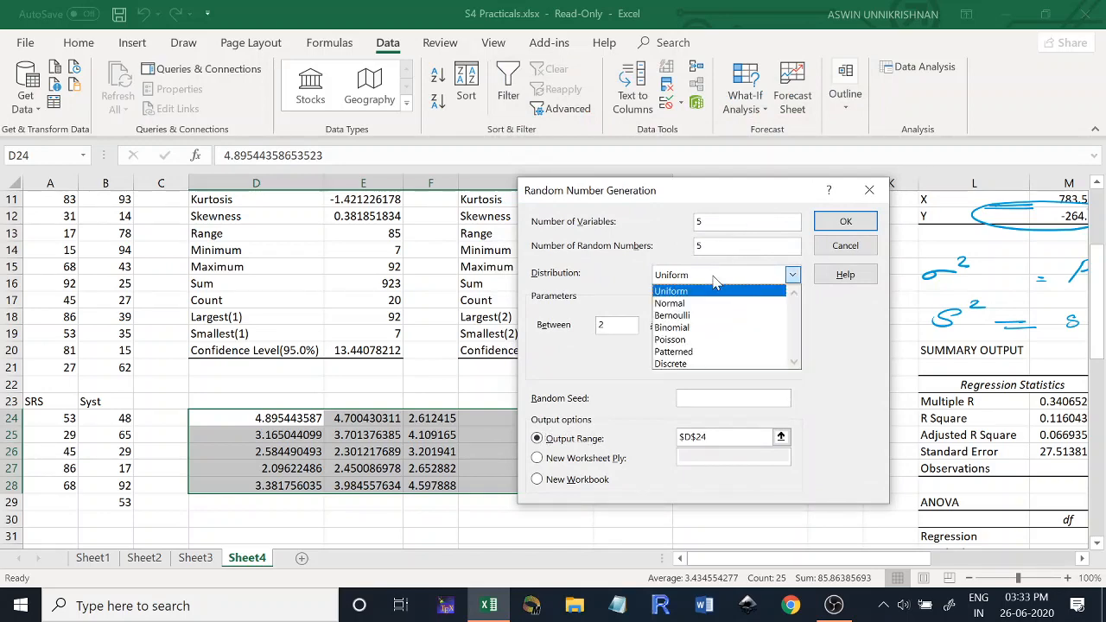
left_click(708, 304)
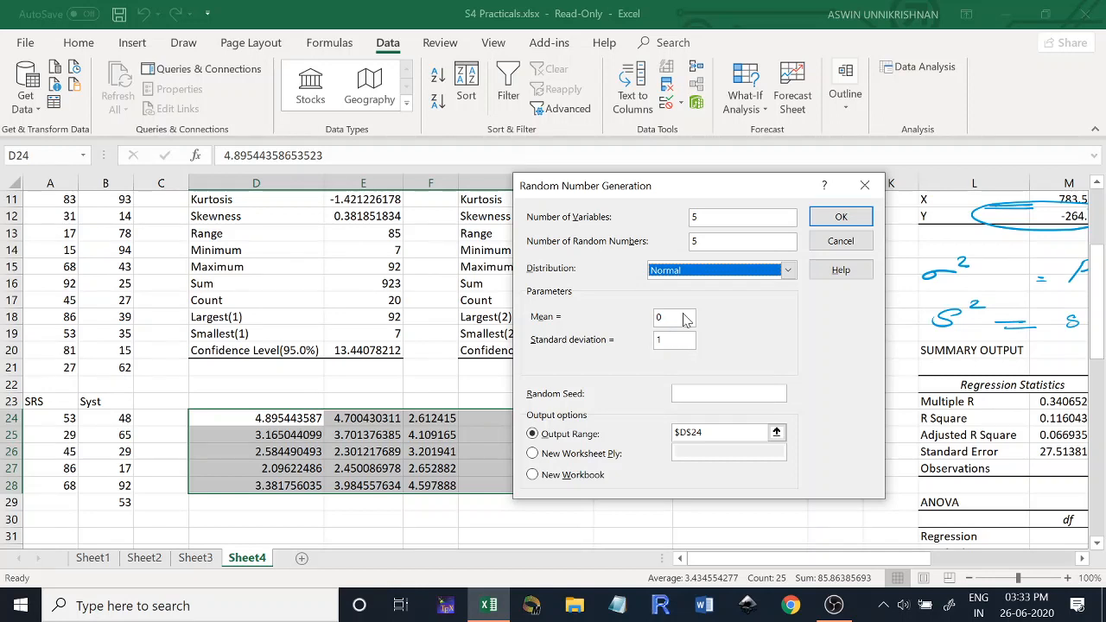
- Set the normal distribution's mean to 5 and standard deviation to 2.3
left_click(688, 319)
type("5")
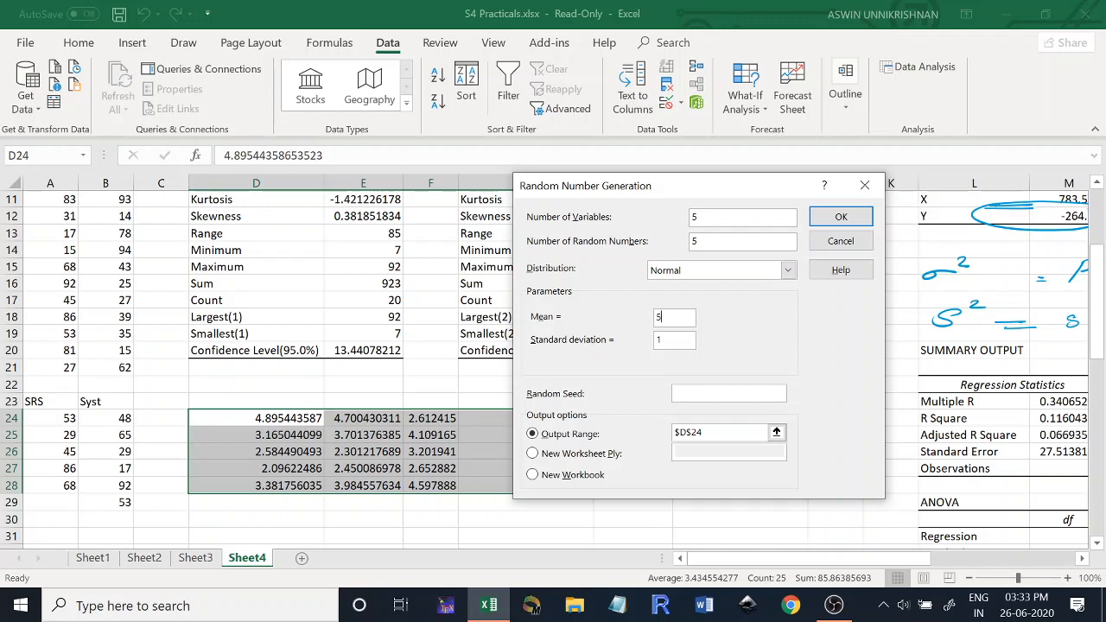
left_click(688, 346)
type("2.3")
- Change the output range to D31 and generate the normal random numbers
left_click(734, 396)
left_click(716, 433)
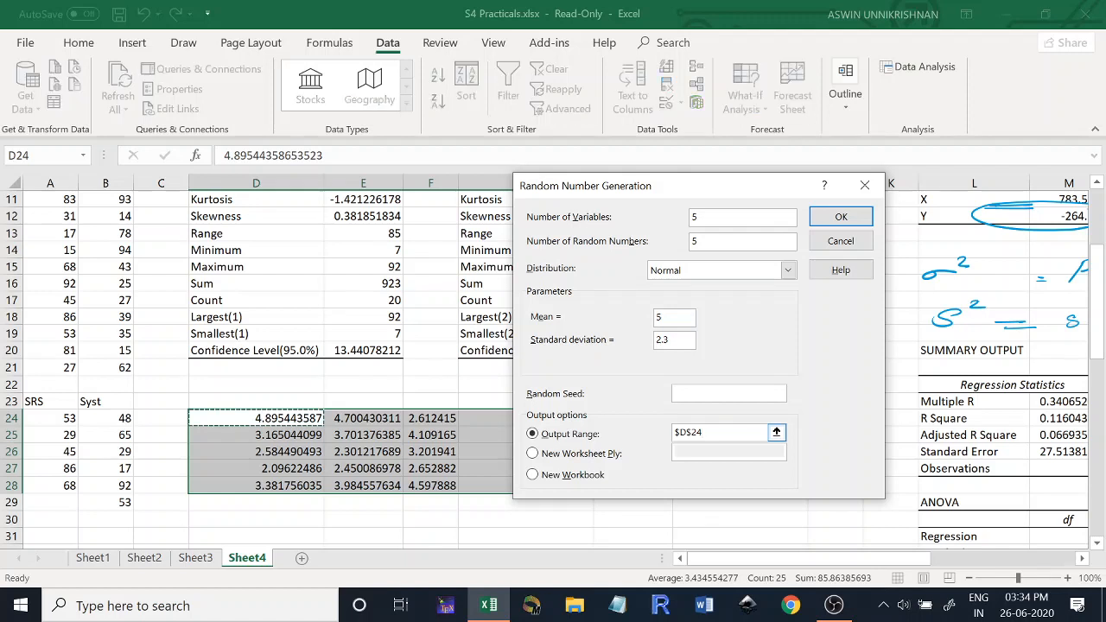
left_click_drag(707, 432, 674, 432)
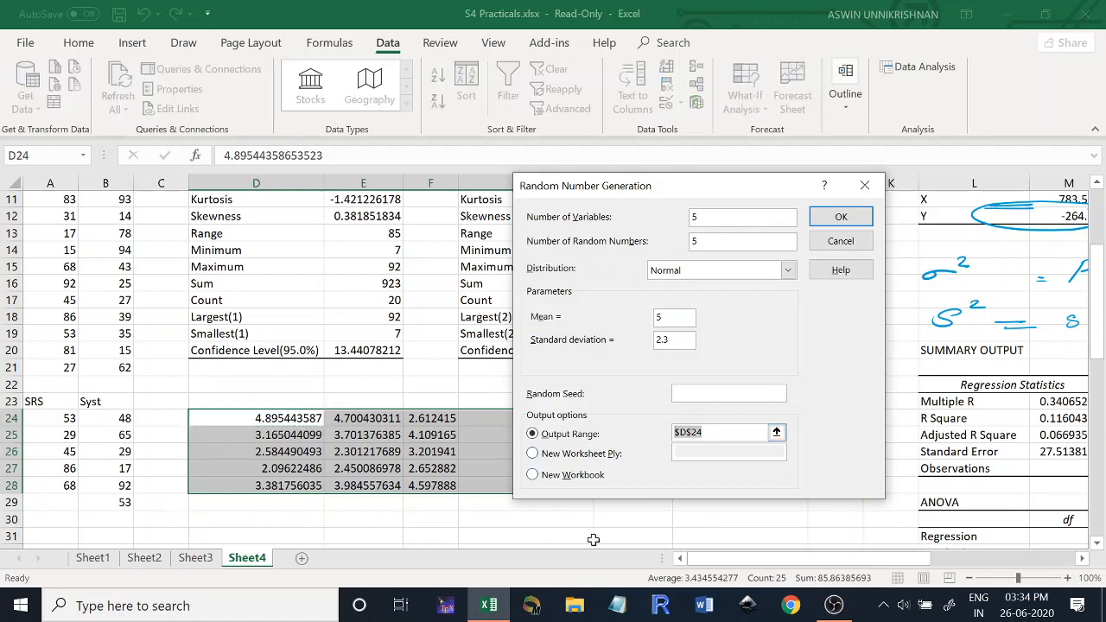
left_click(205, 536)
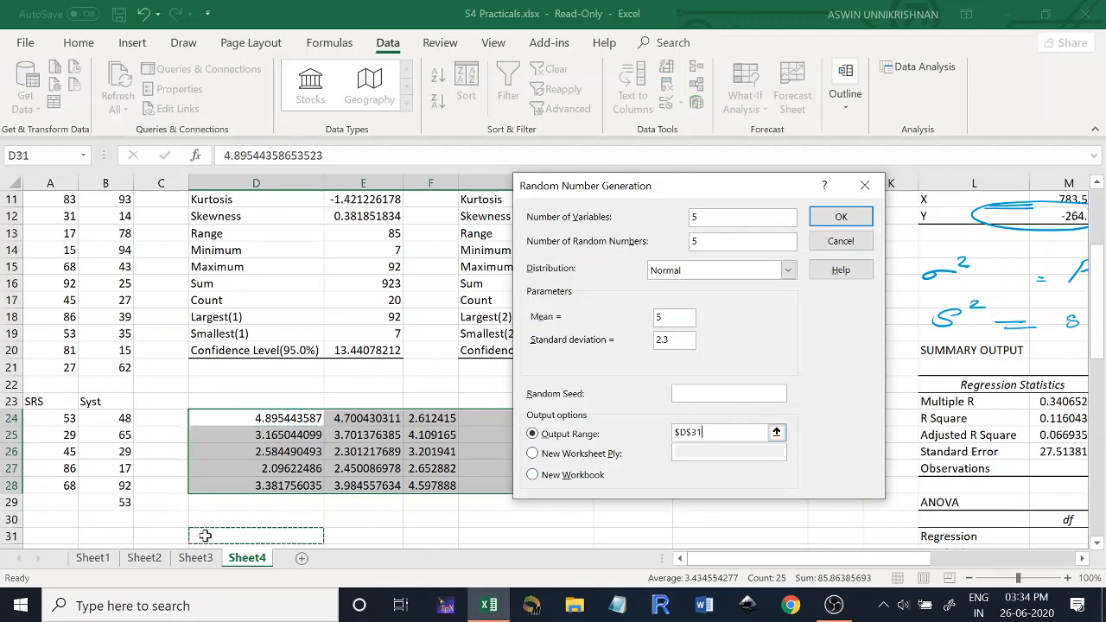
left_click(844, 216)
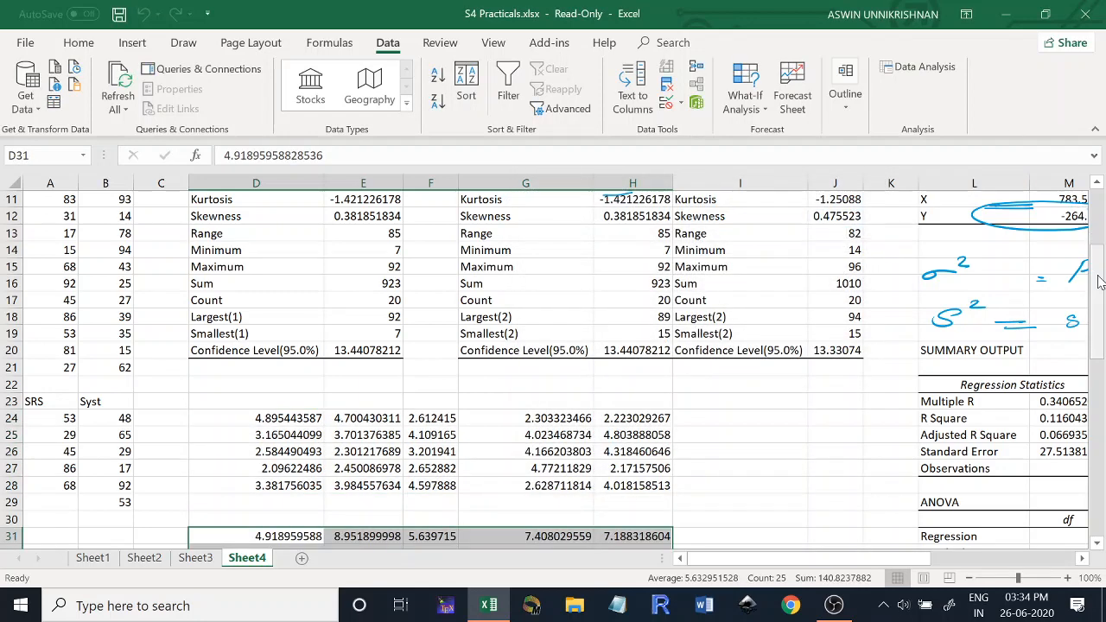
- Generate another set of normal random numbers with a mean of -3 and the output range set to D38
left_click_drag(1099, 281, 1101, 328)
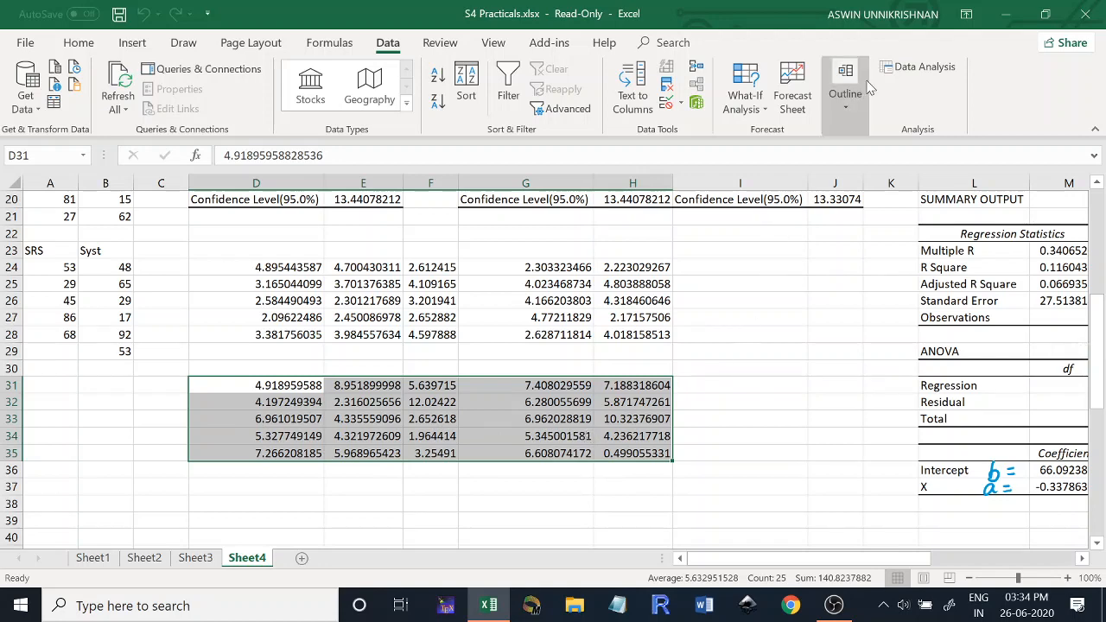
left_click(907, 69)
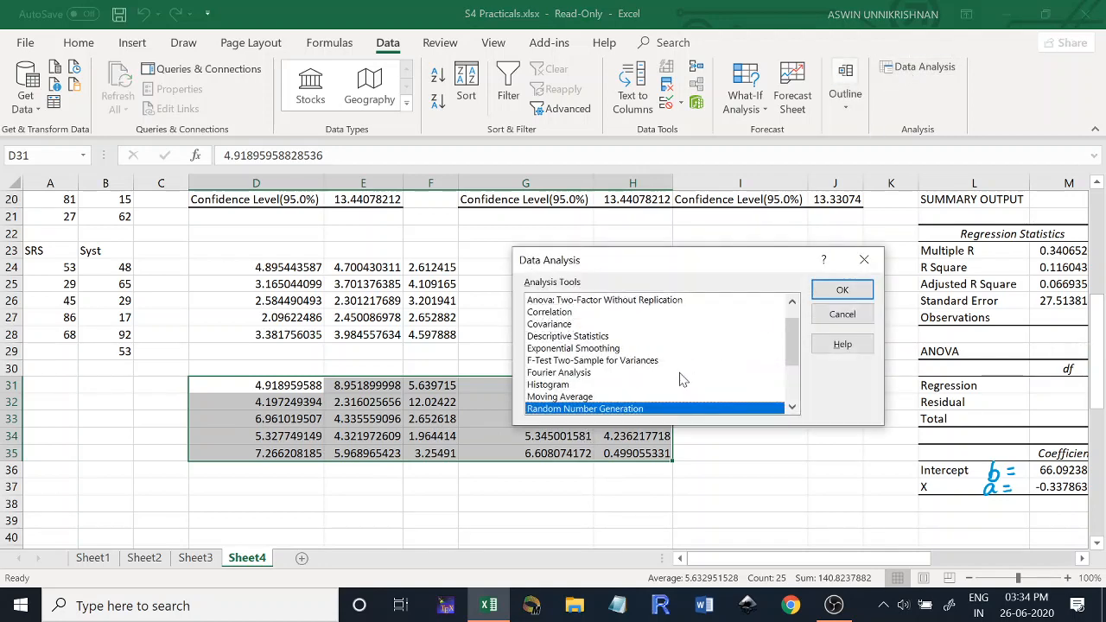
double_click(666, 409)
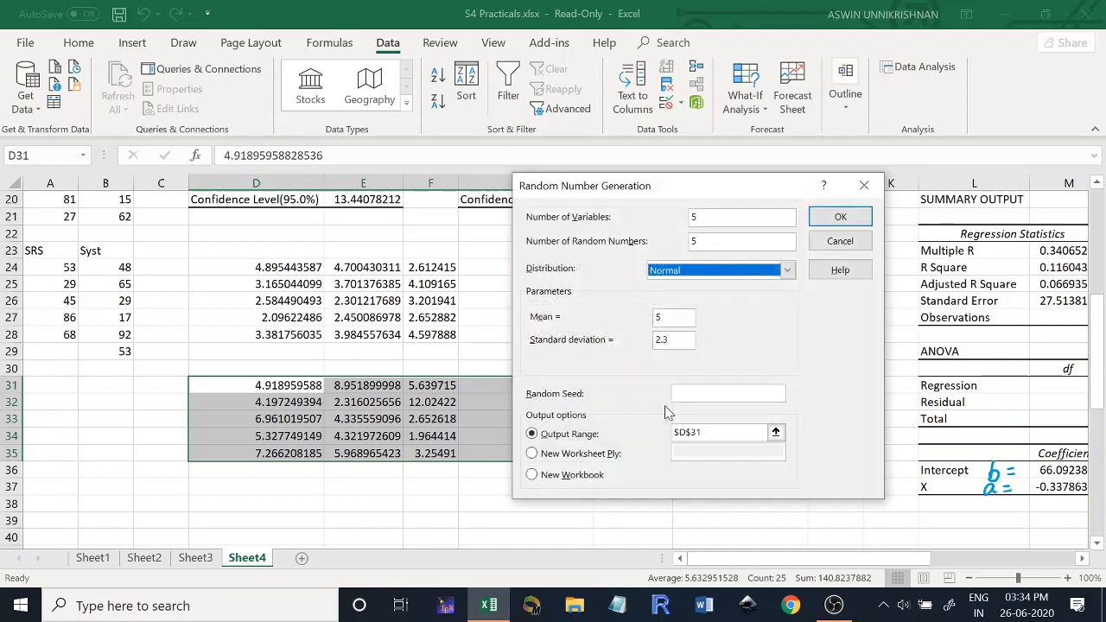
left_click(680, 319)
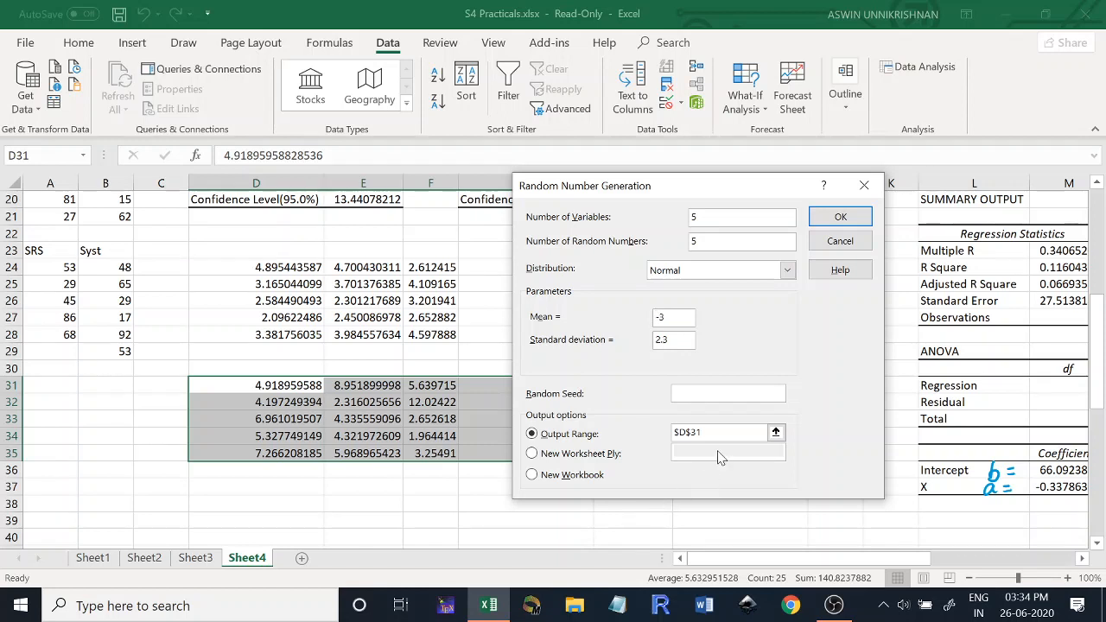
left_click_drag(705, 433, 664, 438)
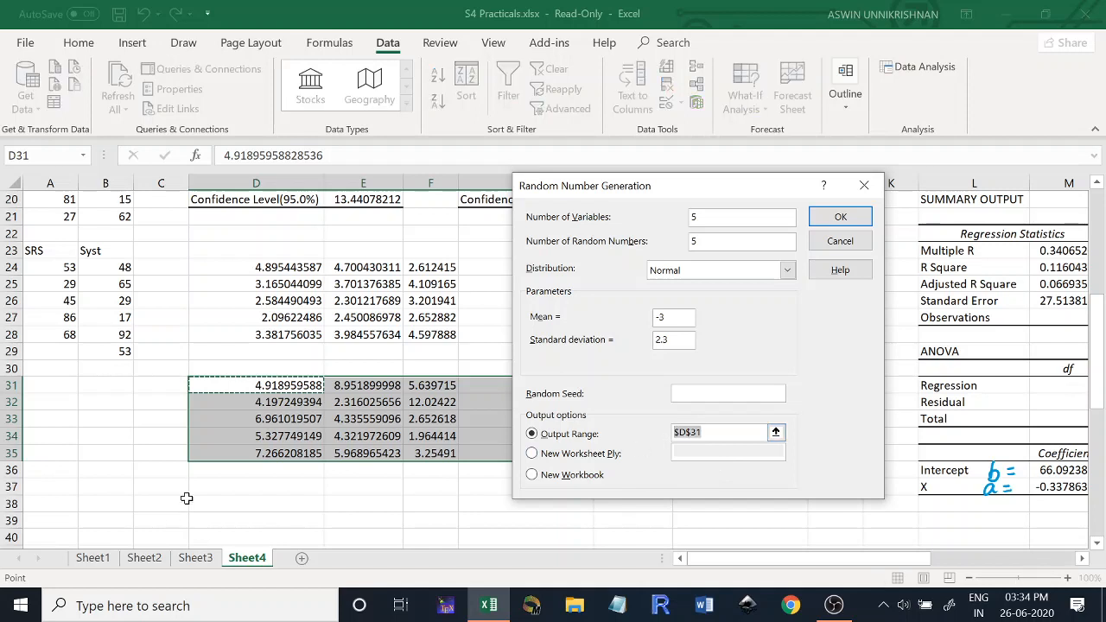
left_click(217, 502)
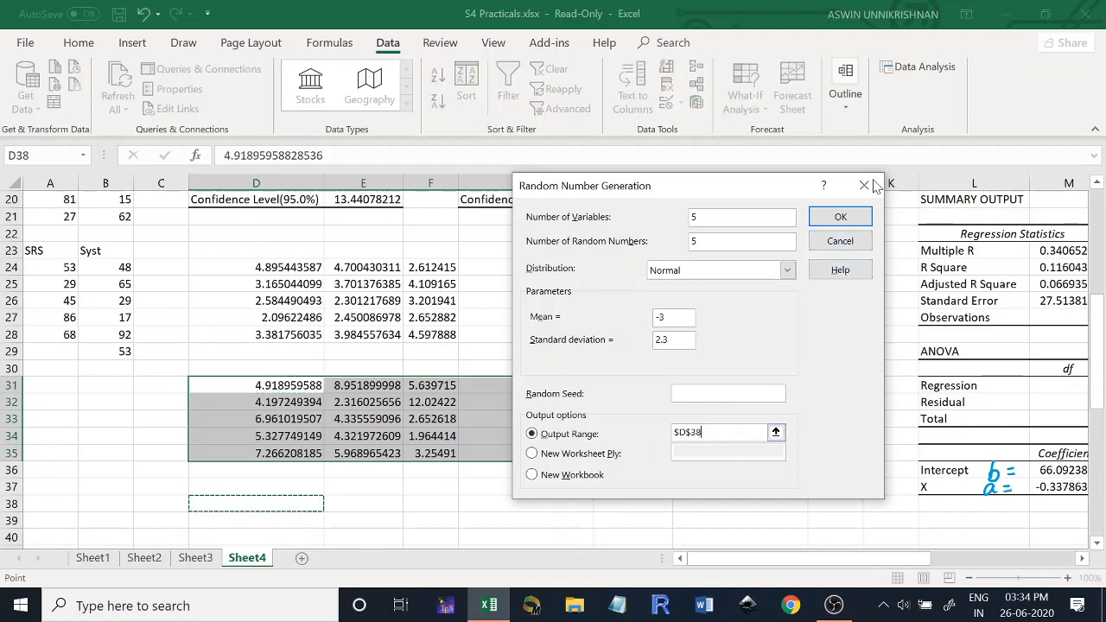
left_click(840, 217)
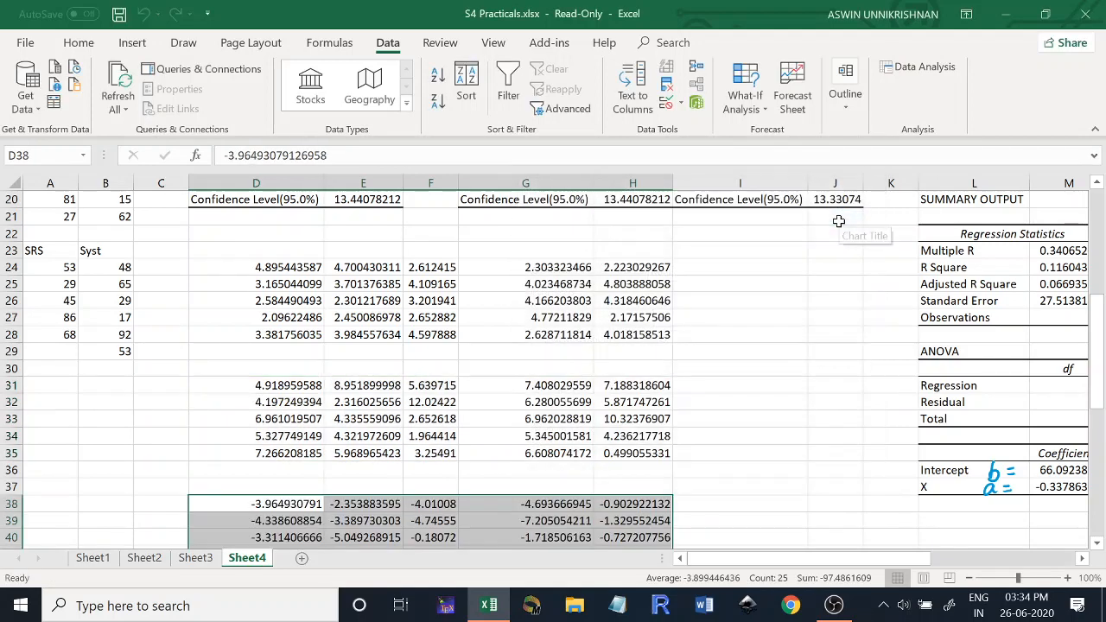
- Start another Random Number Generation analysis with the Bernoulli distribution and a p value of 0.25
left_click_drag(1098, 294, 1103, 345)
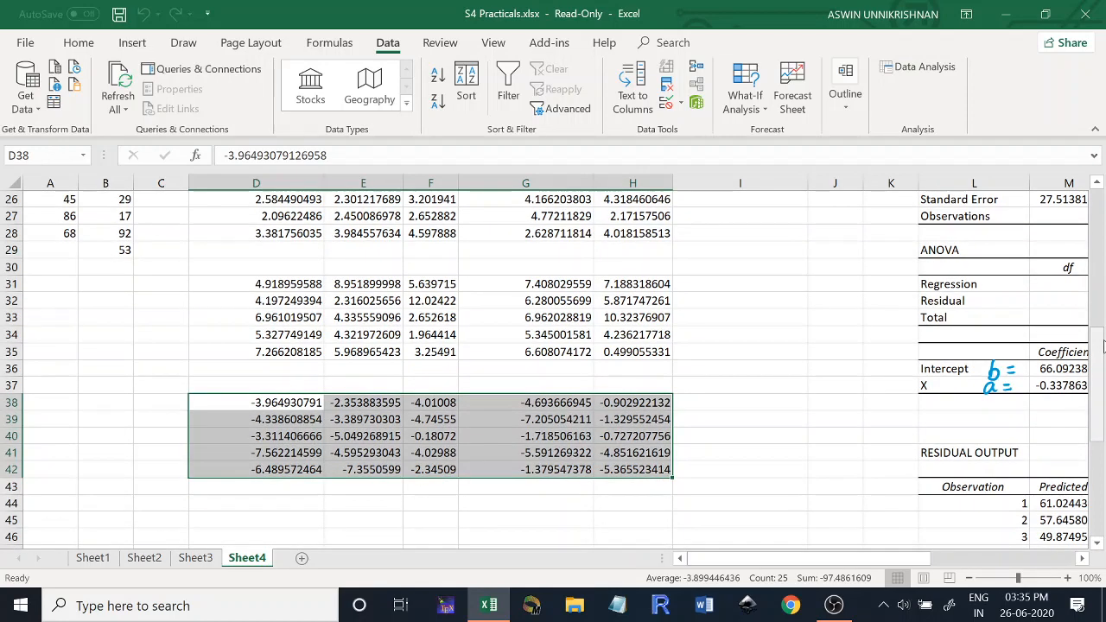
left_click(932, 77)
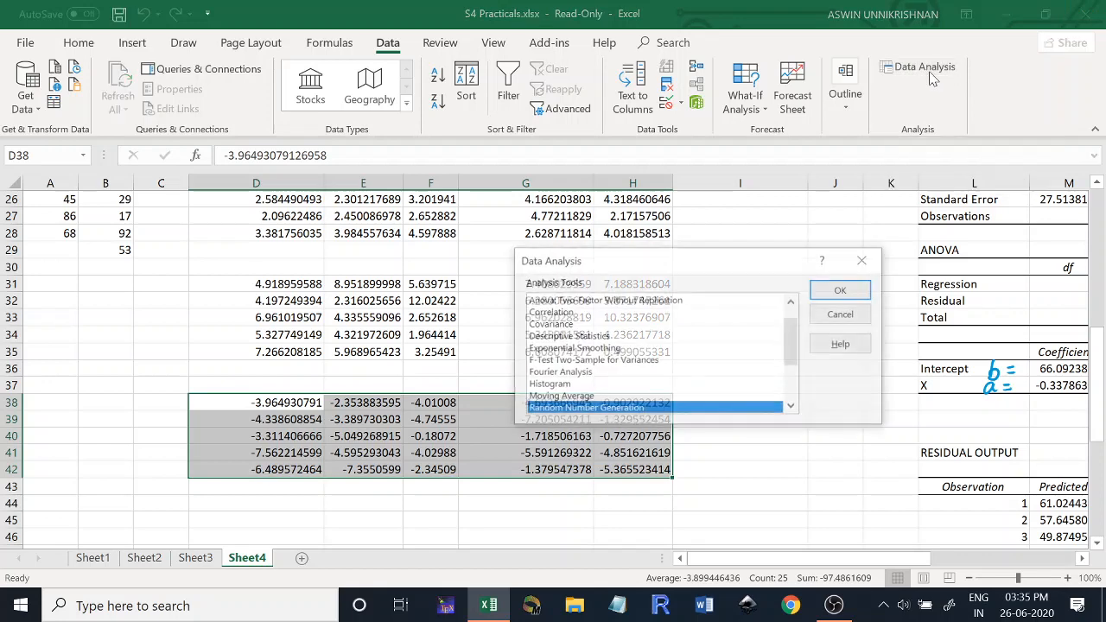
left_click(843, 291)
left_click(788, 271)
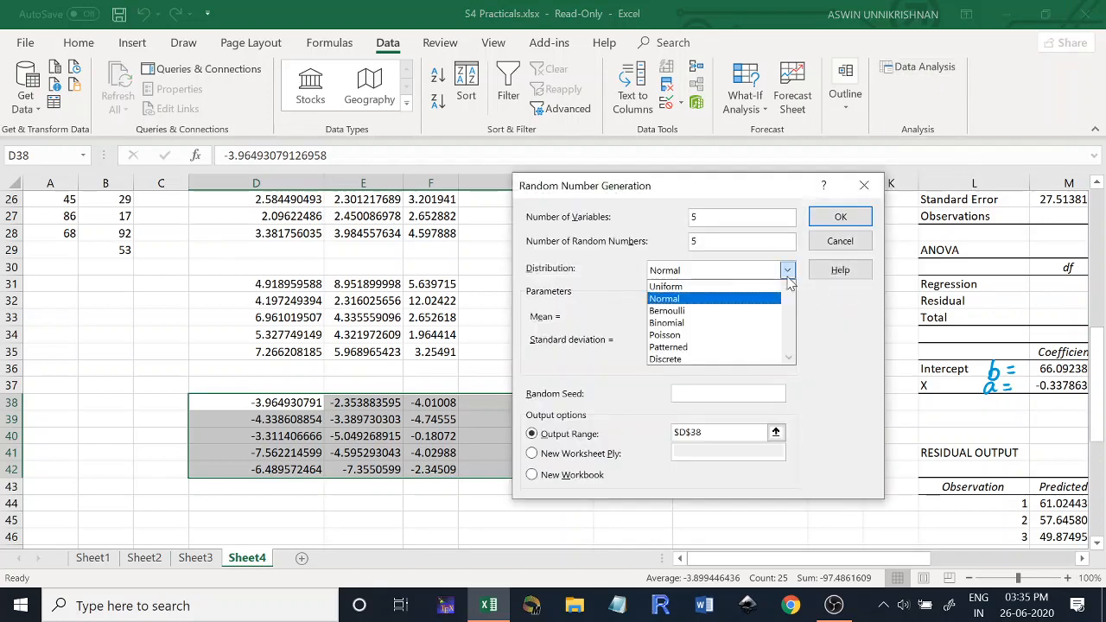
left_click(726, 313)
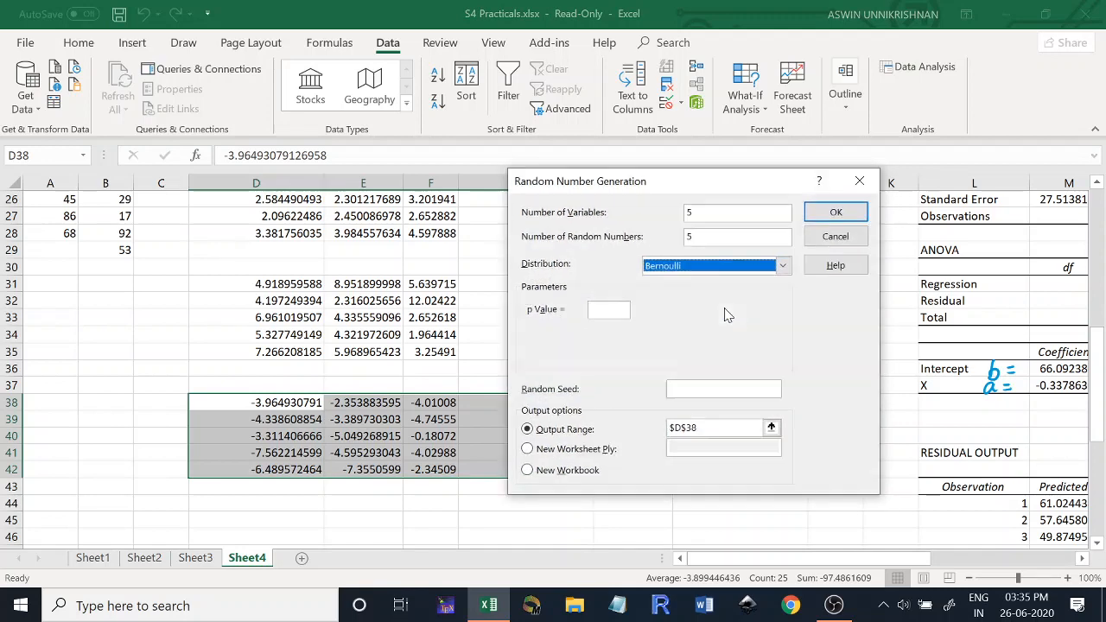
left_click(603, 309)
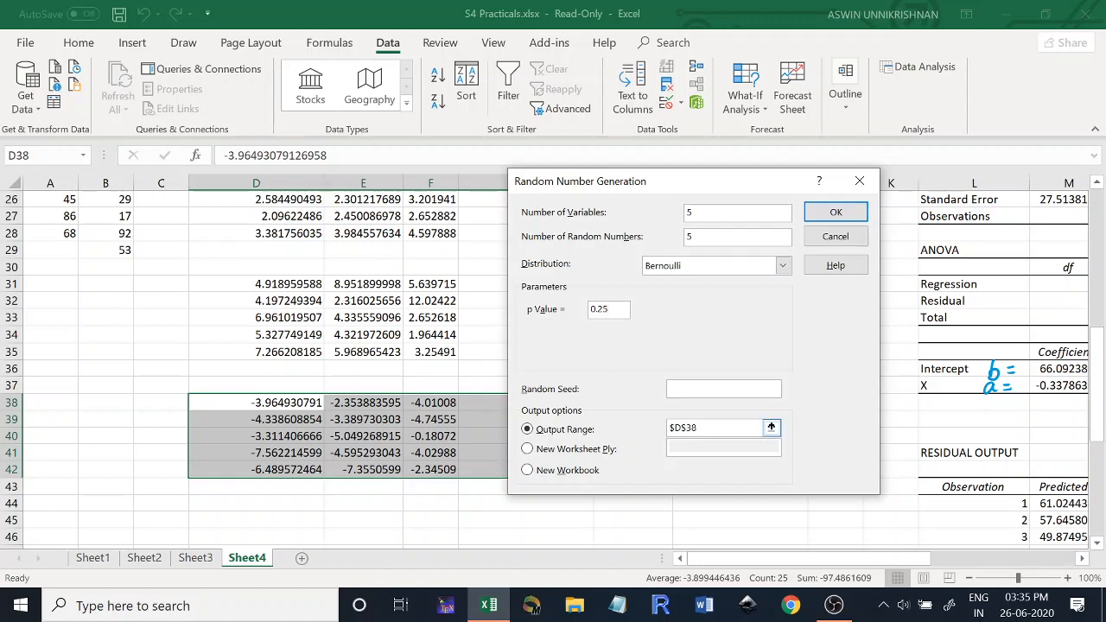
- Change the output range to D44 and generate the Bernoulli random numbers
left_click_drag(710, 429, 625, 433)
left_click(256, 503)
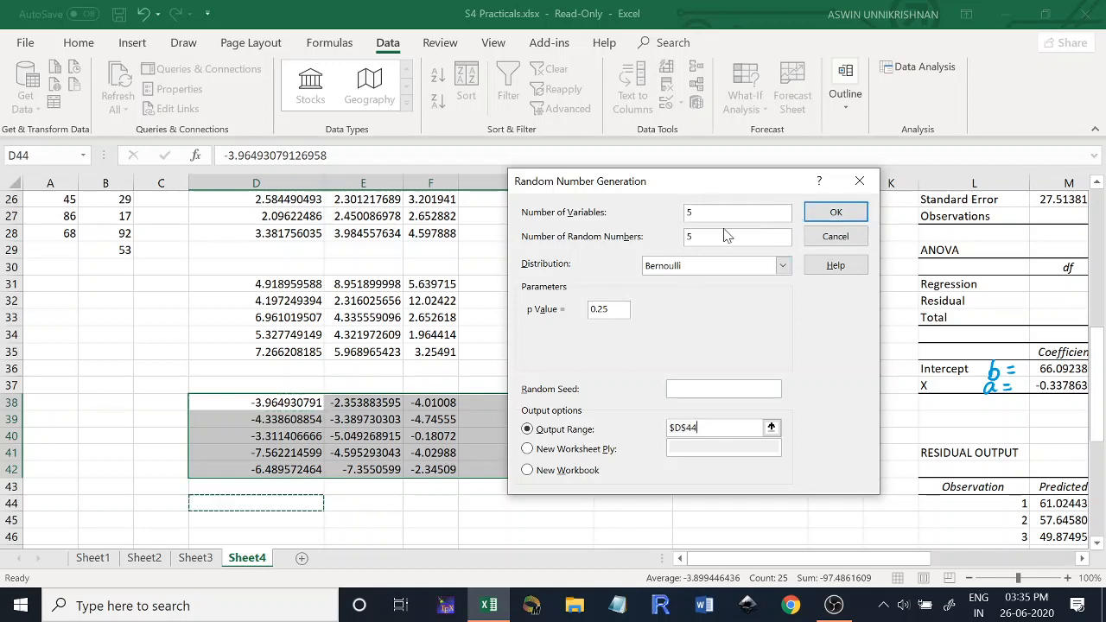
left_click(845, 213)
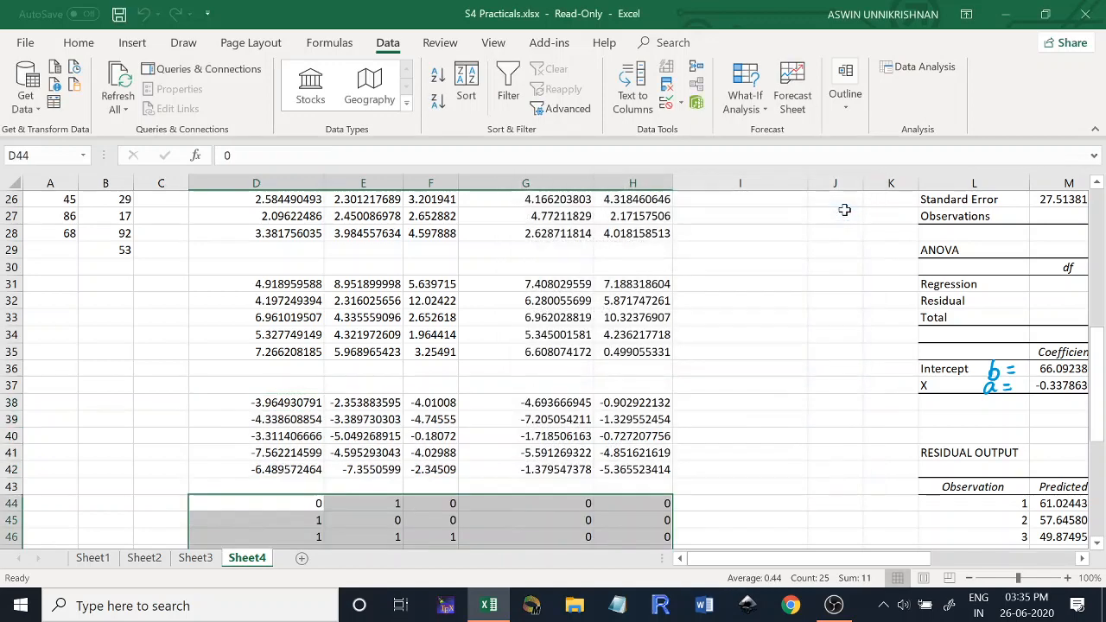
- Review the parameters Random Number Generation needs for the Binomial, Poisson and Discrete distributions, and close it without generating anything
left_click_drag(1101, 377, 1101, 435)
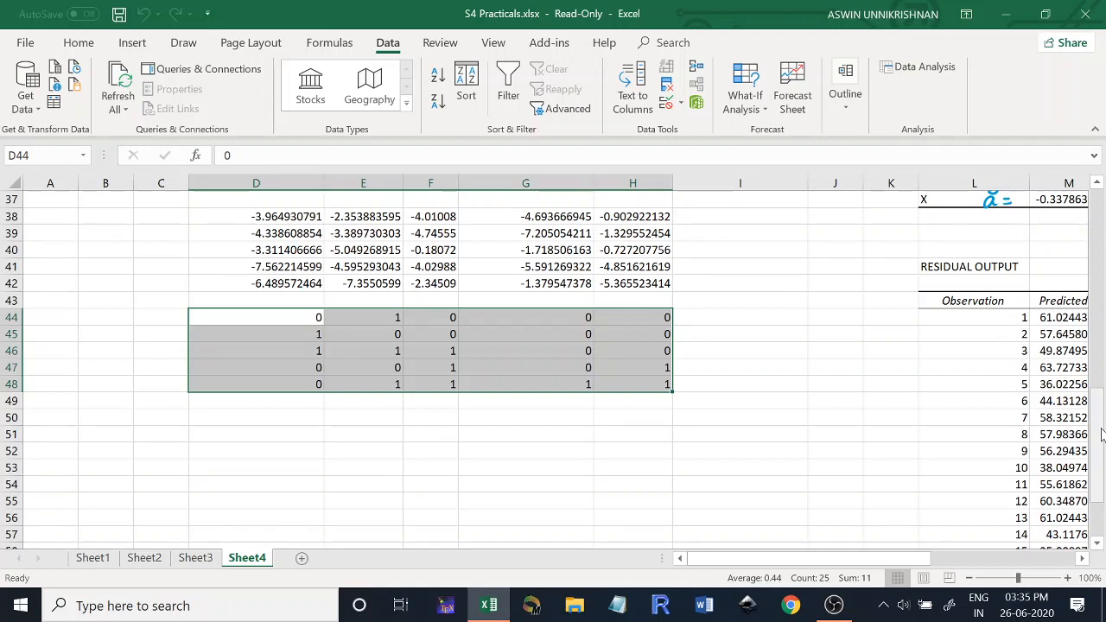
left_click(927, 67)
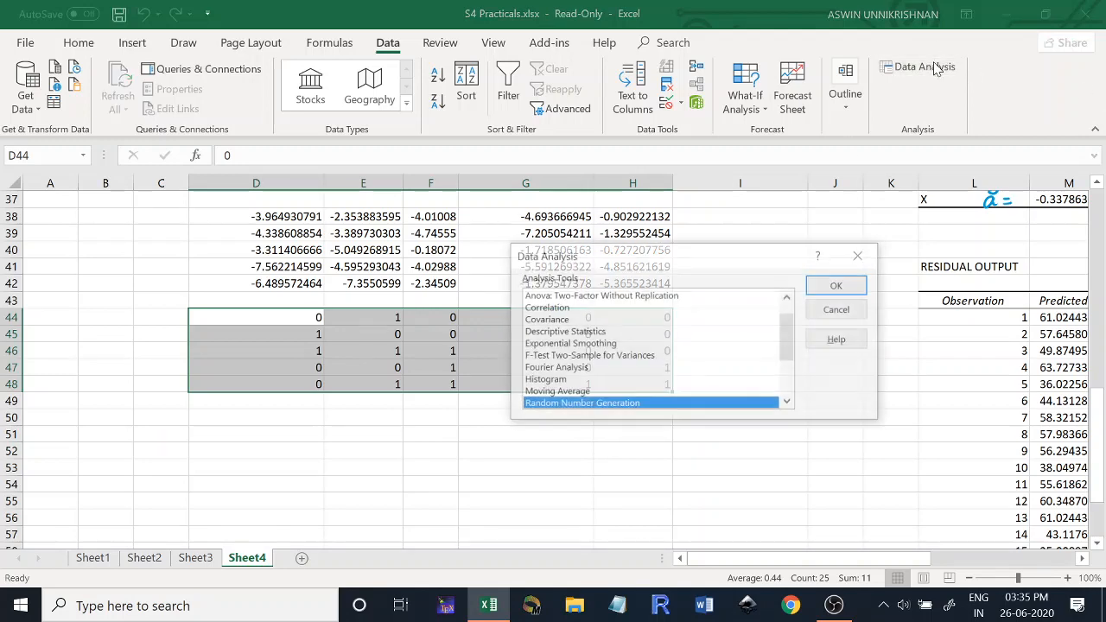
left_click(840, 287)
left_click(784, 267)
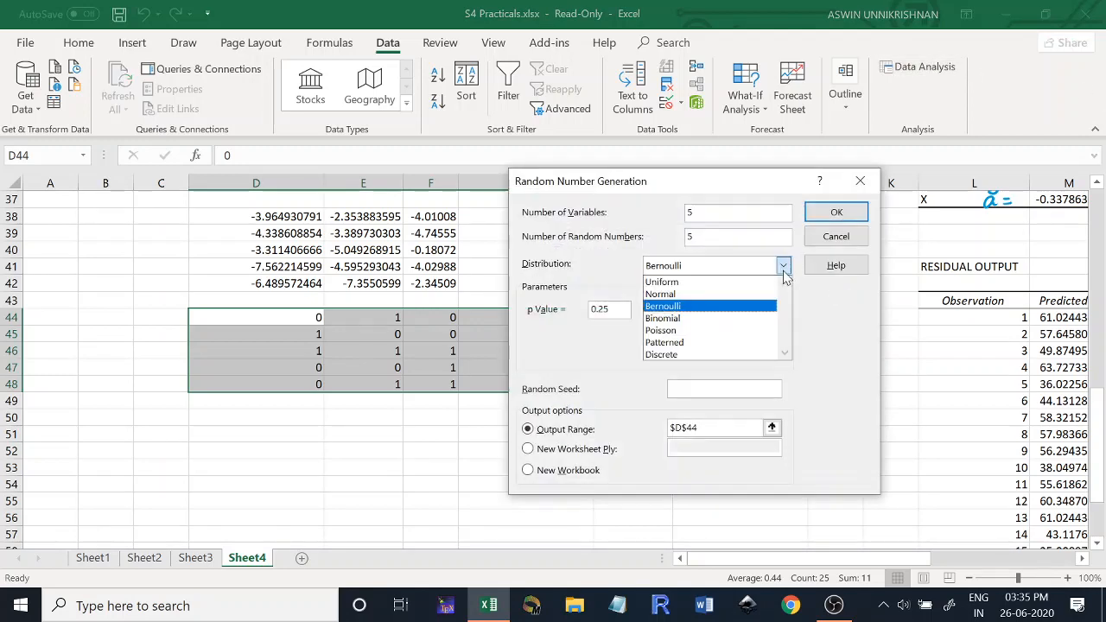
left_click(741, 320)
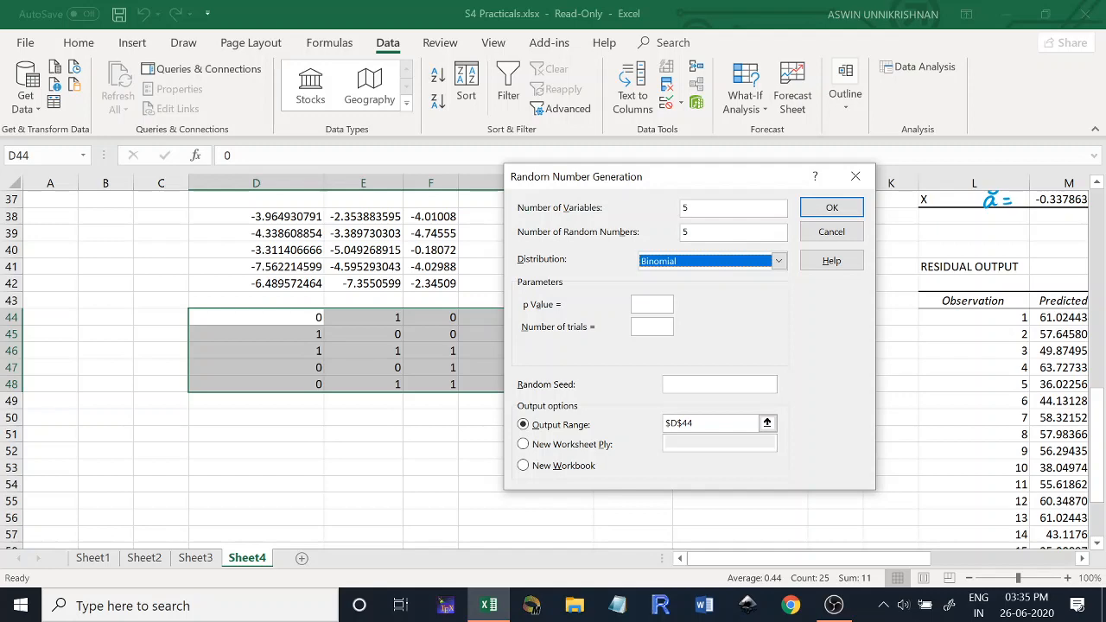
left_click(778, 261)
left_click(748, 326)
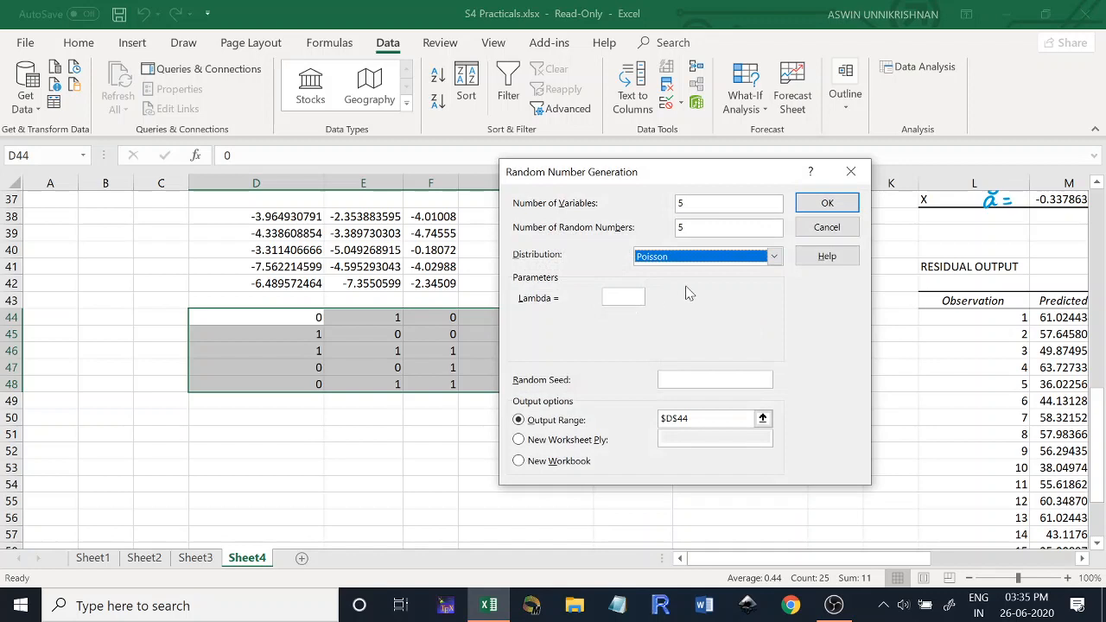
left_click(775, 256)
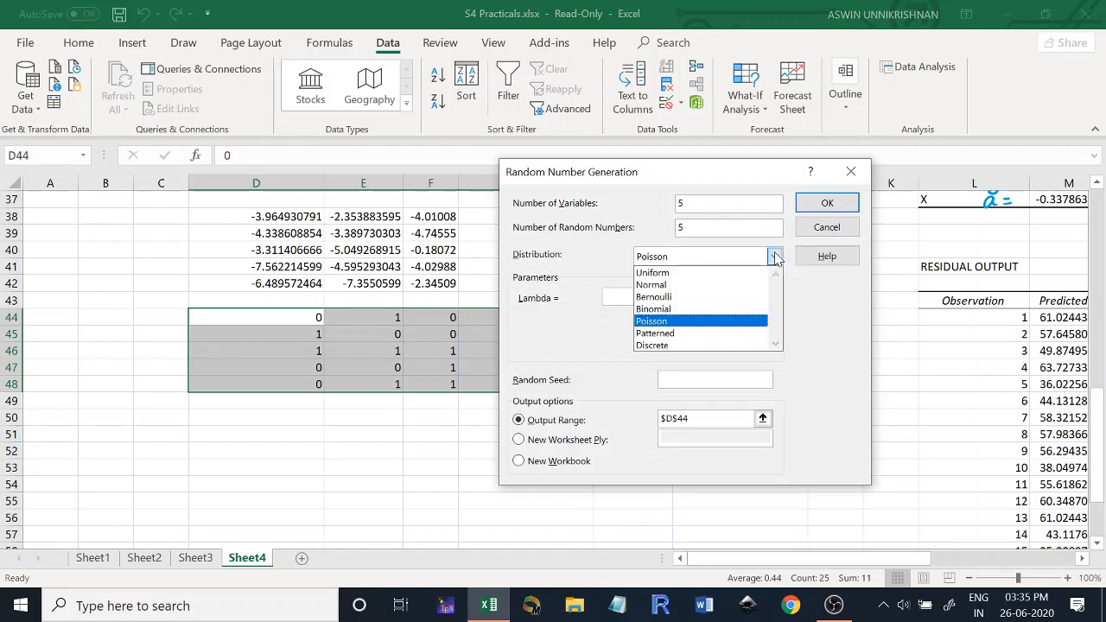
left_click(739, 345)
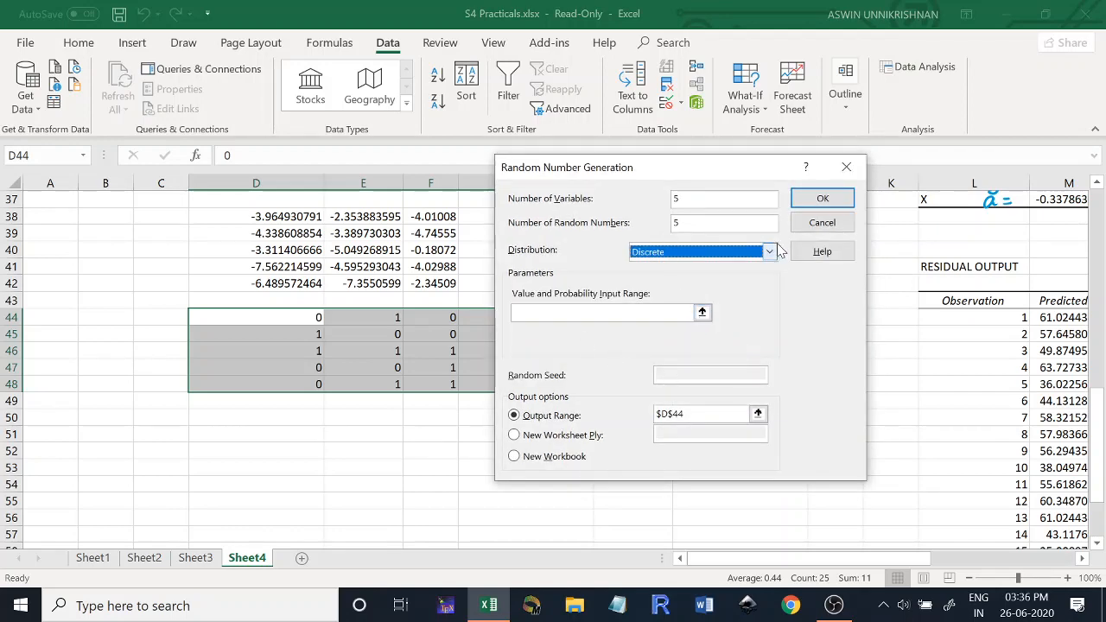
left_click(847, 173)
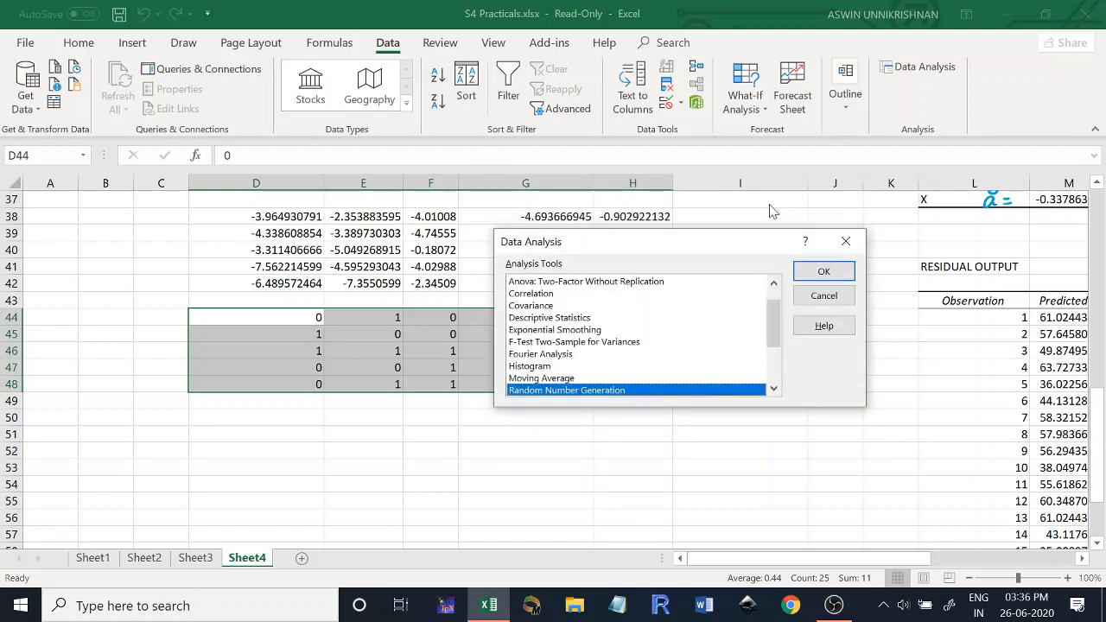
left_click(822, 274)
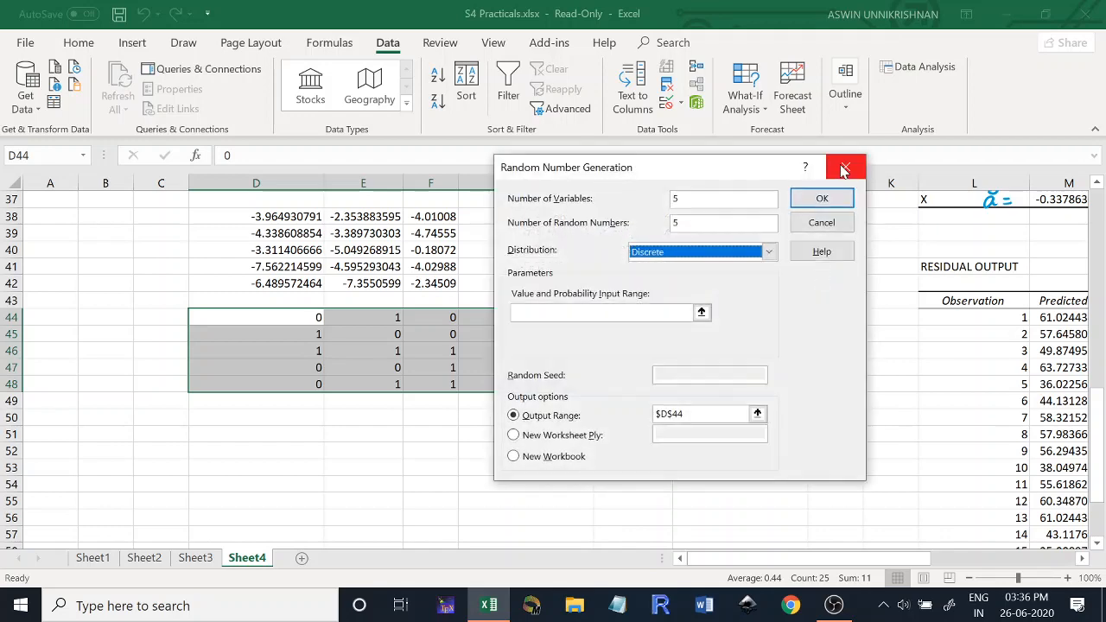
left_click(843, 169)
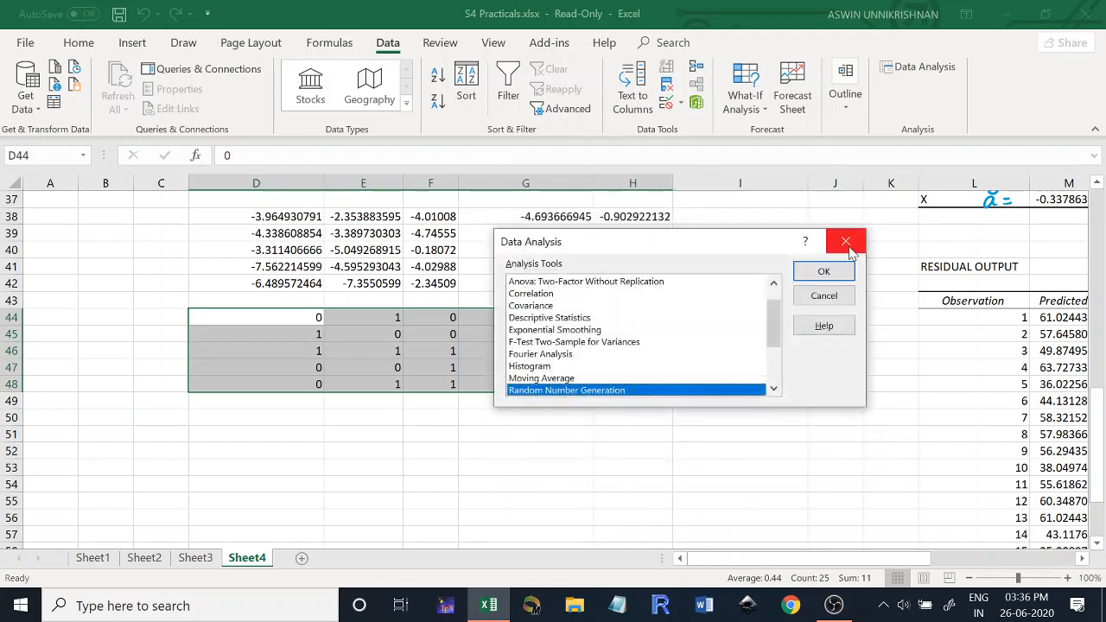
left_click(846, 242)
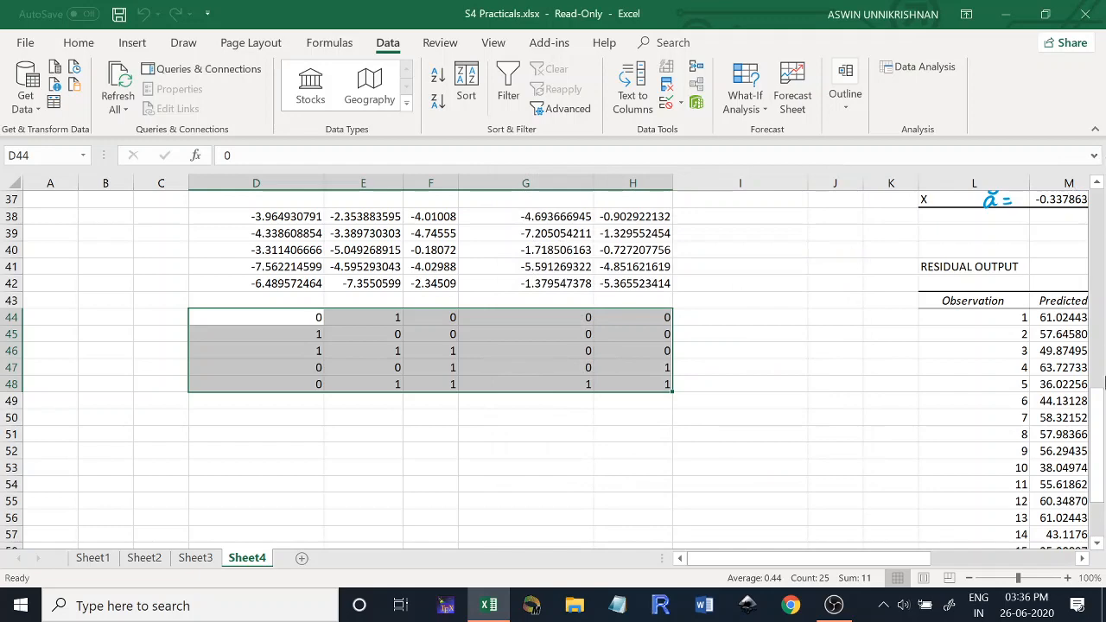
- Review the Descriptive Statistics options used for the X and Y data, and close the analysis tools without running them
left_click_drag(1103, 398, 1094, 194)
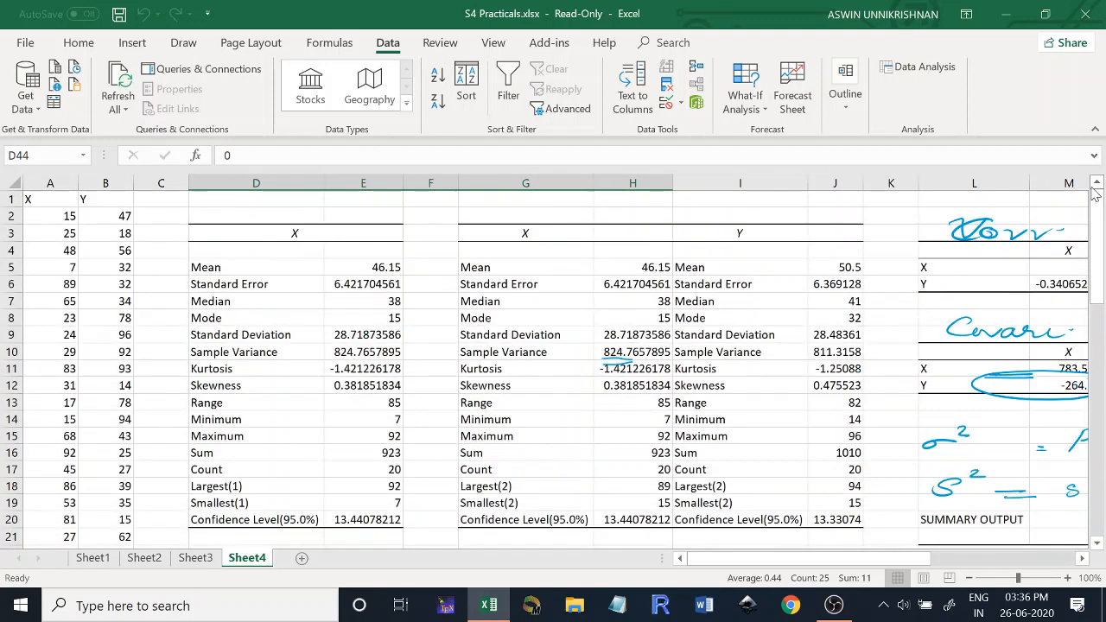
left_click(929, 77)
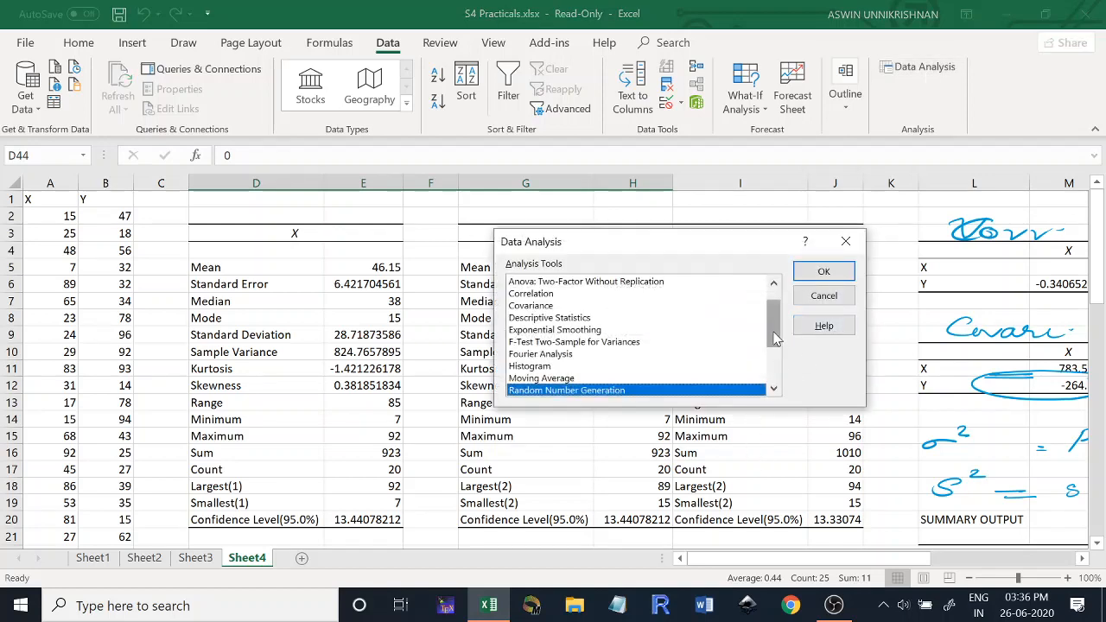
left_click_drag(776, 339, 773, 324)
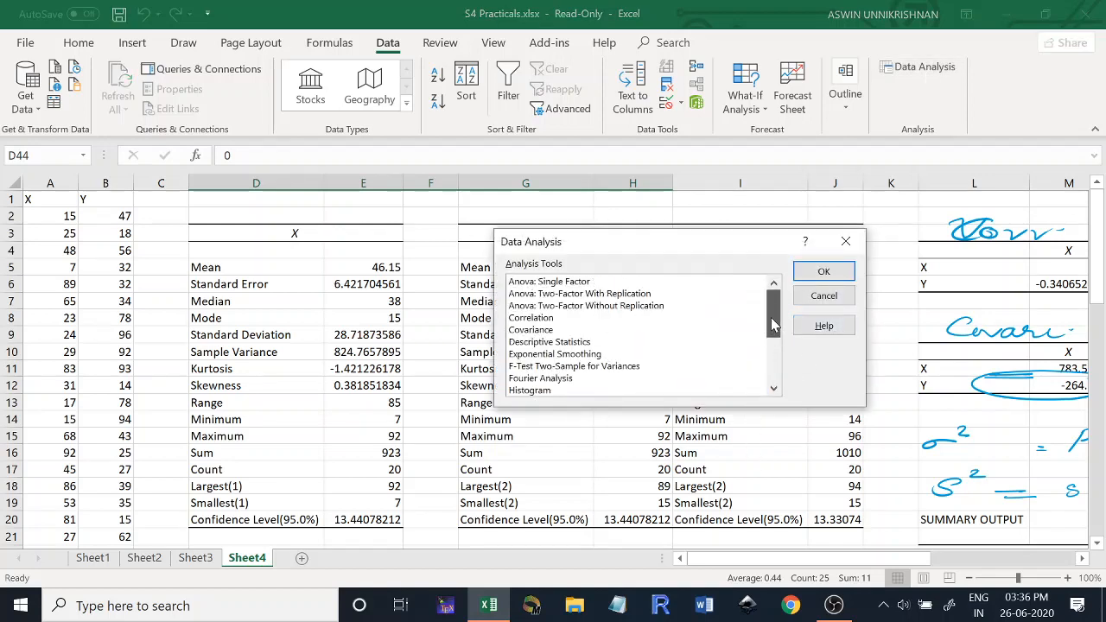
left_click(579, 343)
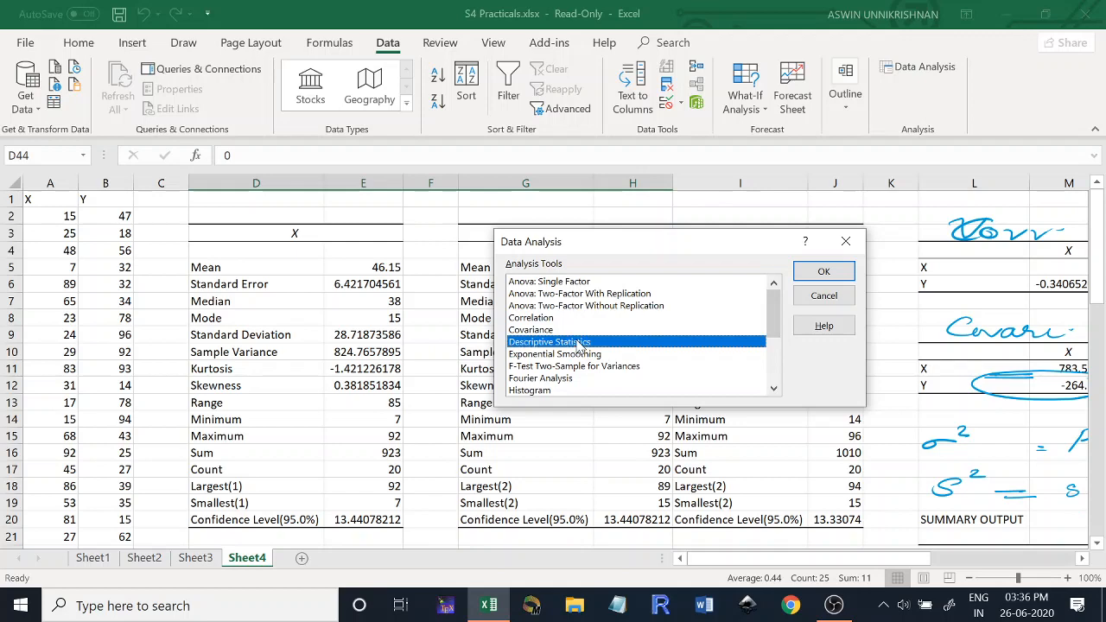
left_click(816, 272)
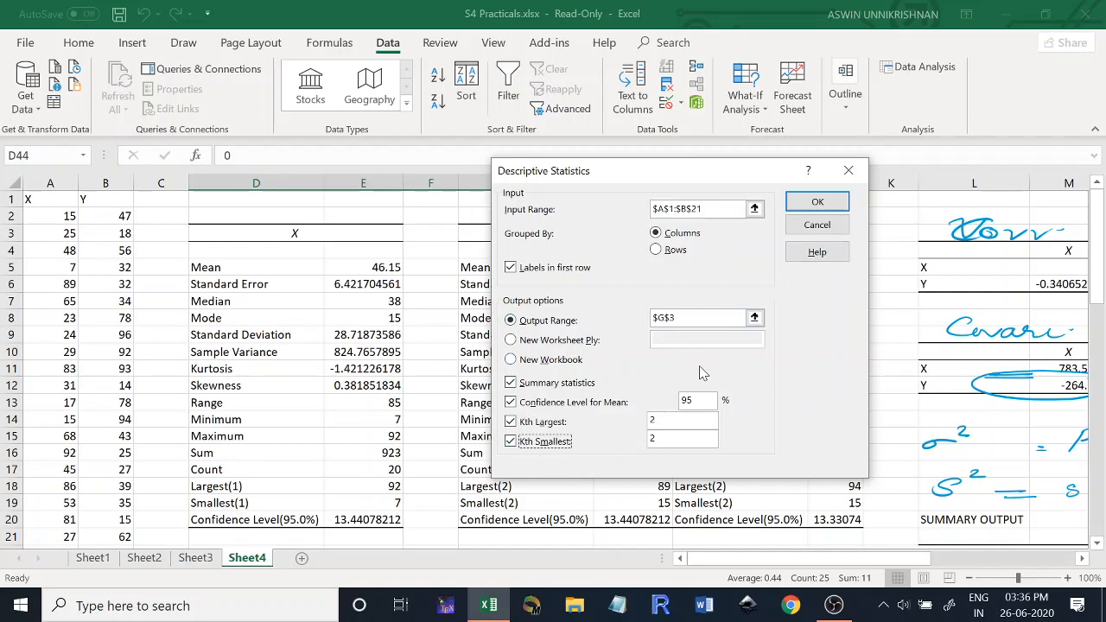
left_click(848, 175)
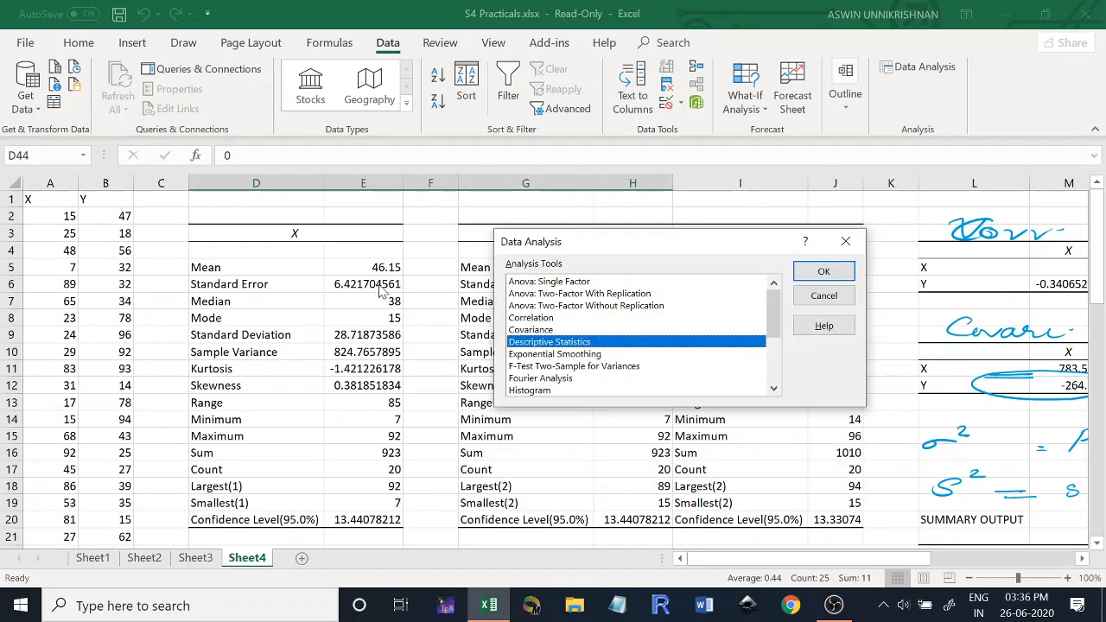
left_click(838, 246)
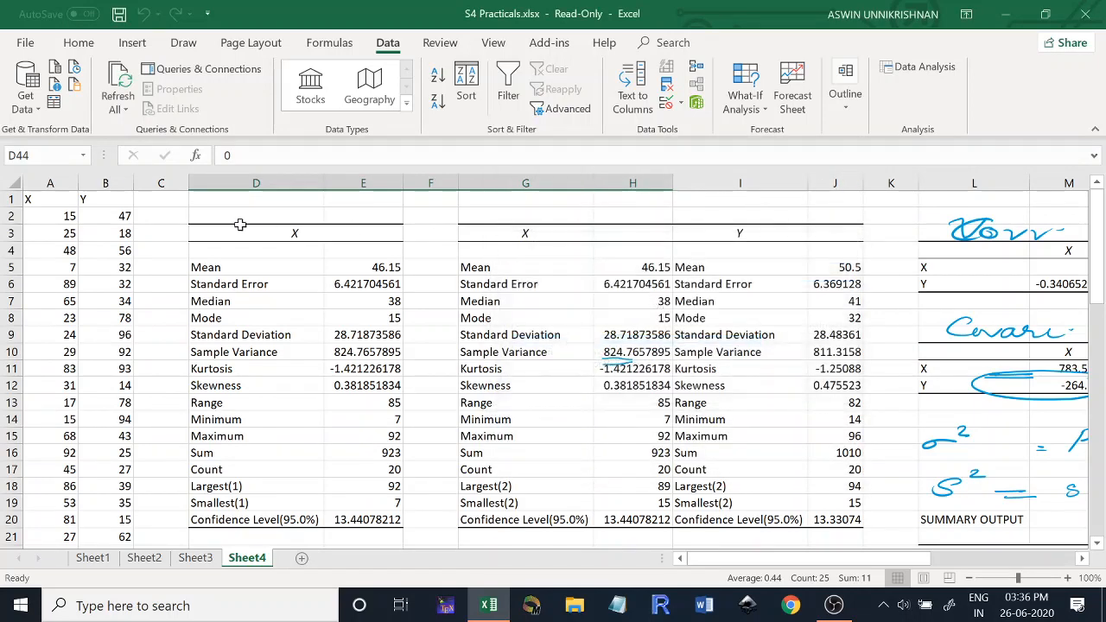
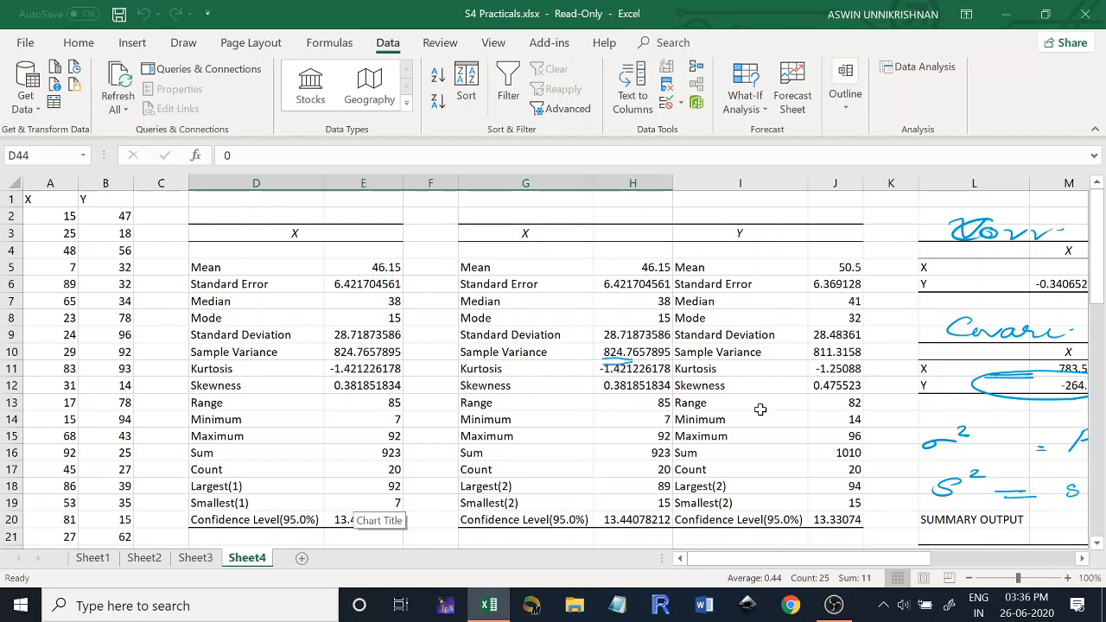
- Annotate the X–Y correlation coefficient in M6 with a handwritten arrow leading to ρxy
scroll(730, 540, "right", 5)
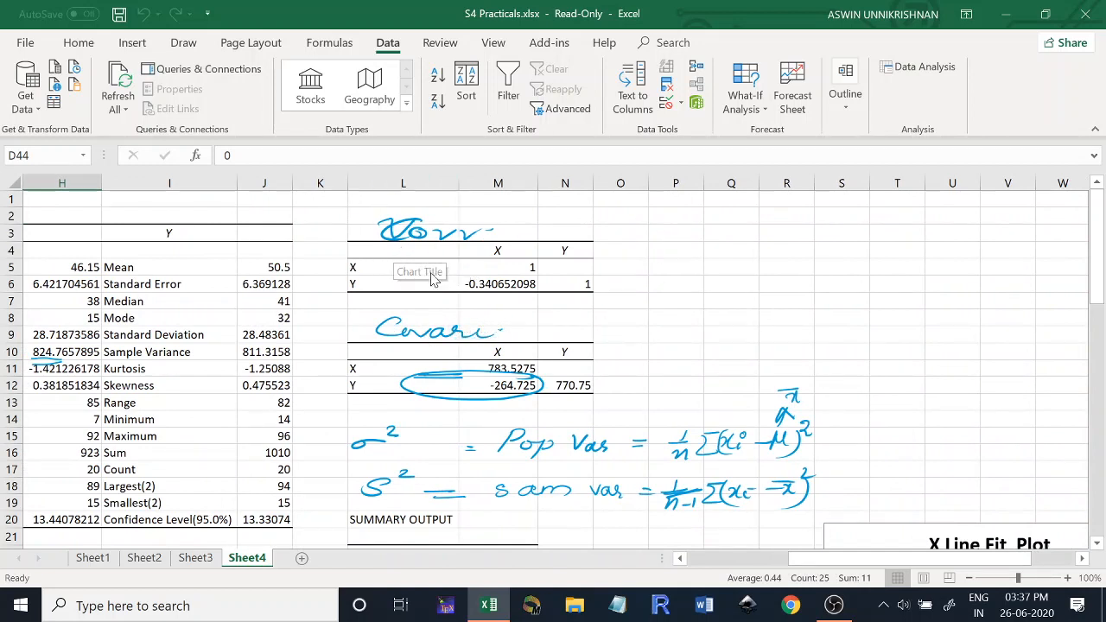
left_click(492, 287)
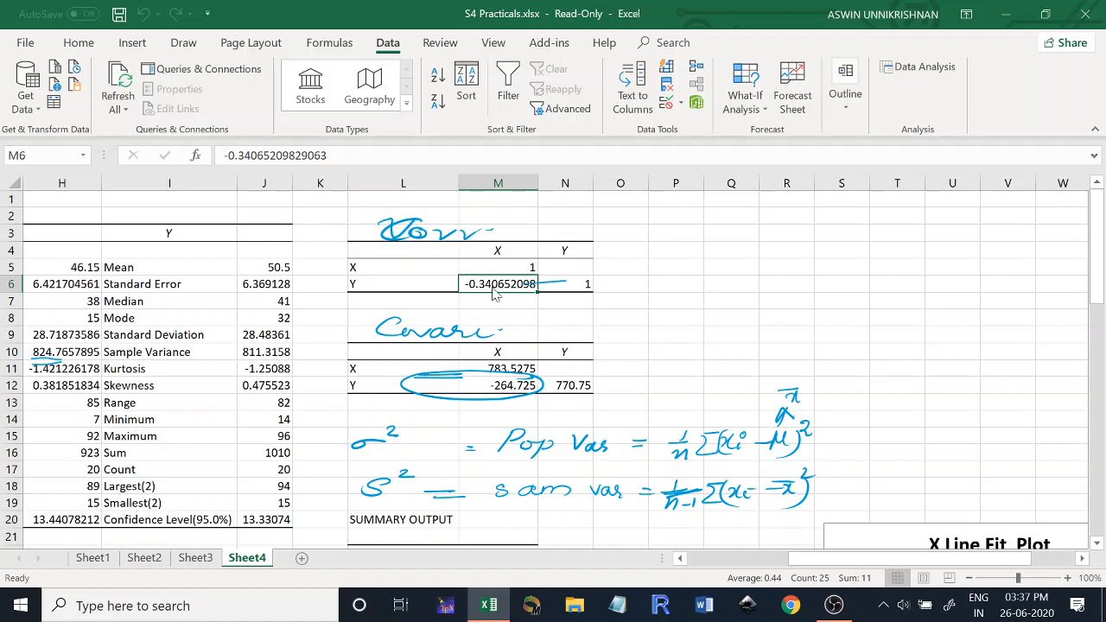
mouse_move(566, 282)
left_mouse_down()
mouse_move(656, 272)
mouse_move(647, 280)
left_mouse_up()
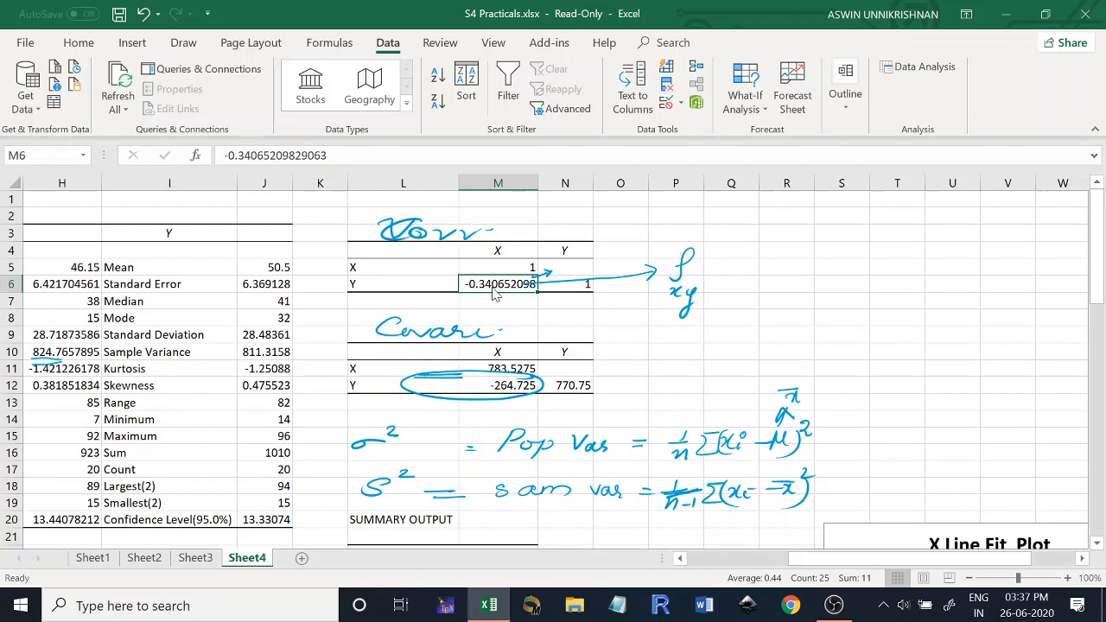
- Label the covariance table by hand with arrows to σx² and σy² for the variances and Cov(X, Y) for the X–Y covariance
left_click_drag(535, 368, 682, 351)
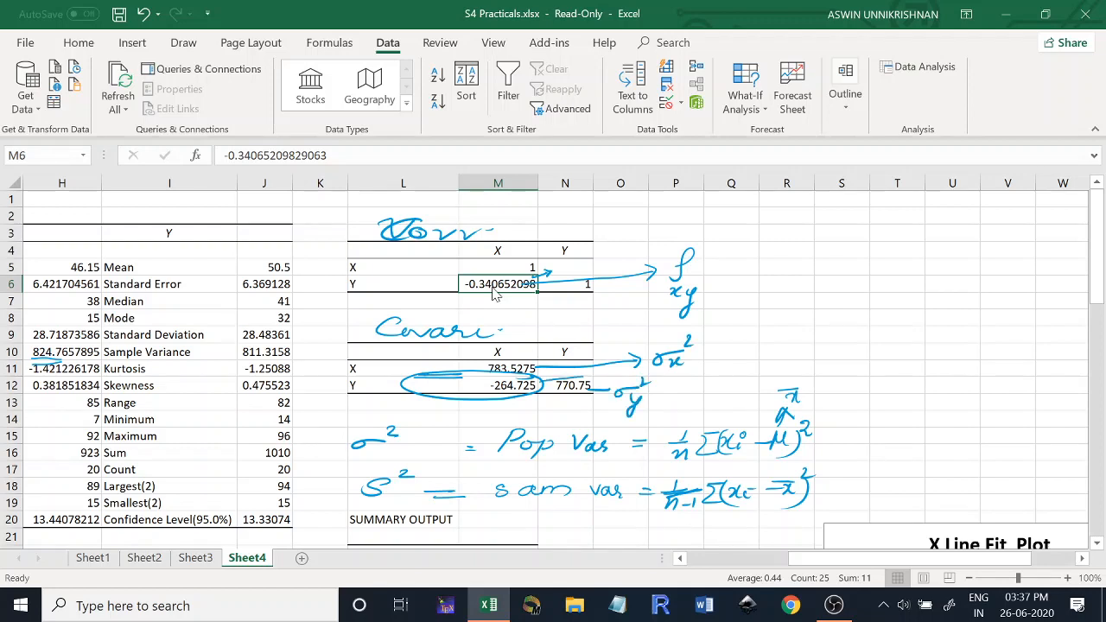
left_click_drag(582, 375, 757, 370)
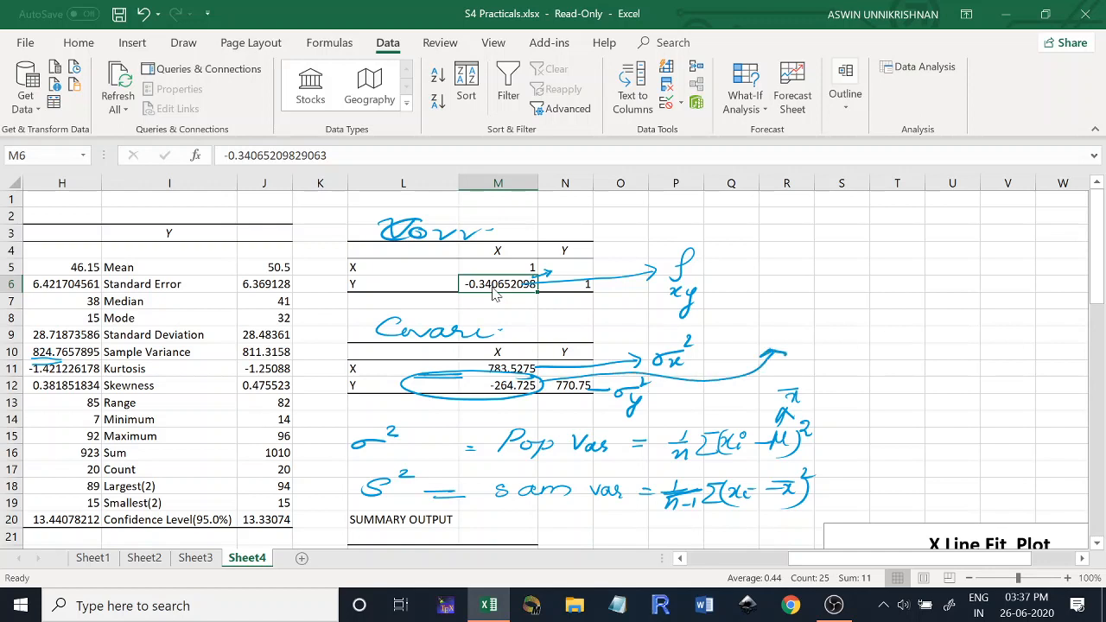
mouse_move(807, 319)
left_mouse_down()
mouse_move(790, 337)
mouse_move(823, 332)
left_mouse_up()
left_click_drag(840, 323, 837, 347)
left_click_drag(901, 325, 904, 351)
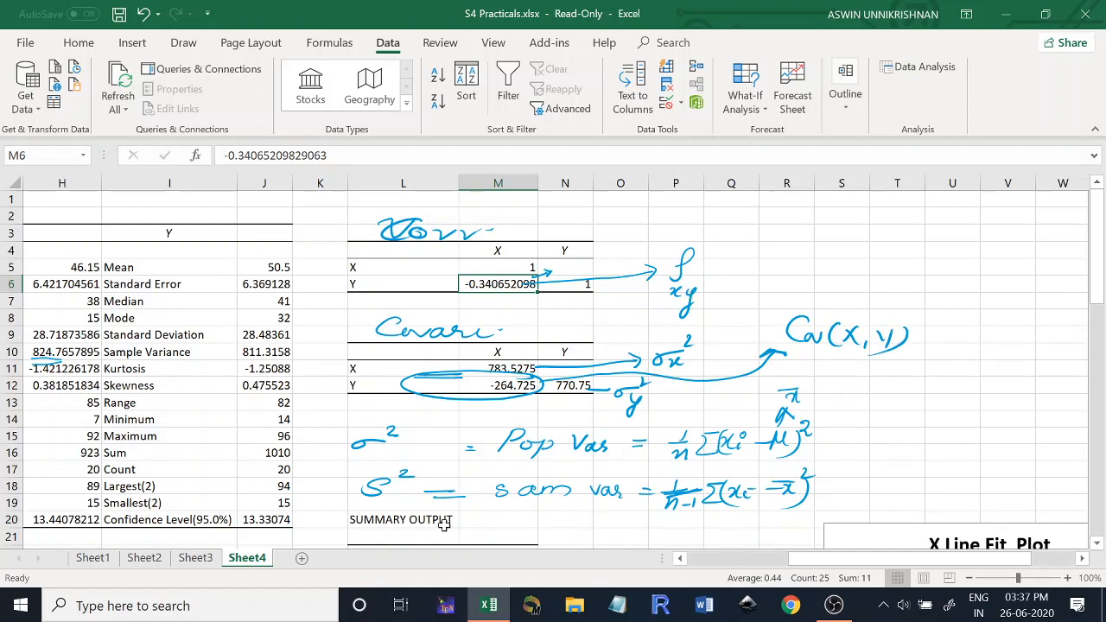
- Circle the intercept and X coefficients in the regression output and handwrite the equation y = ax + b below them
left_click(840, 542)
left_click_drag(838, 559, 739, 569)
left_click_drag(1096, 255, 1103, 327)
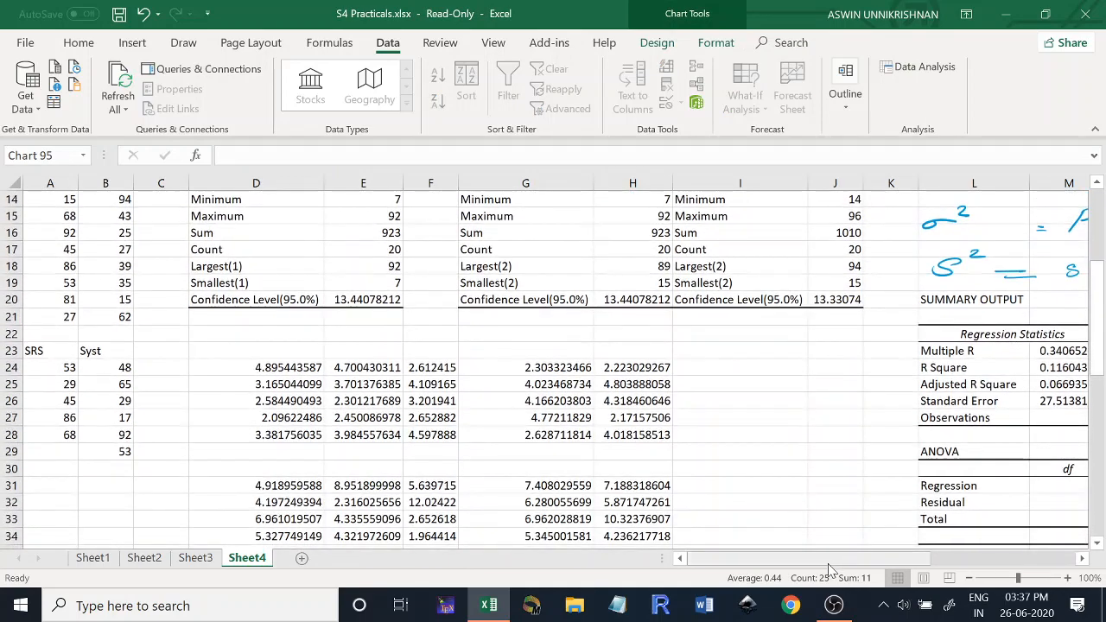
left_click_drag(833, 564, 904, 554)
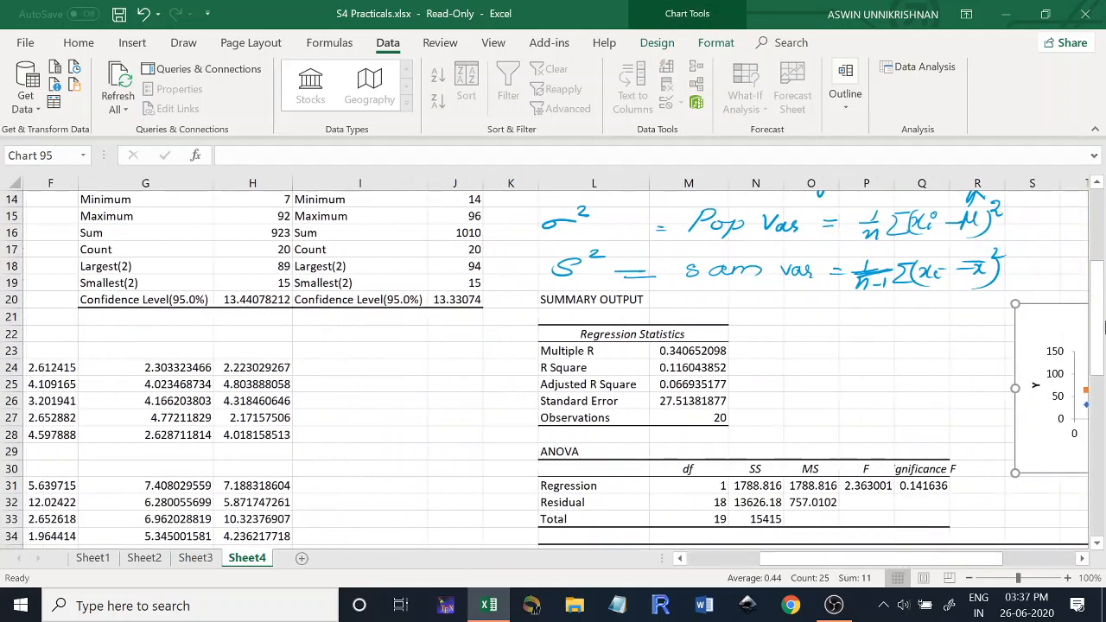
left_click_drag(1096, 318, 1100, 391)
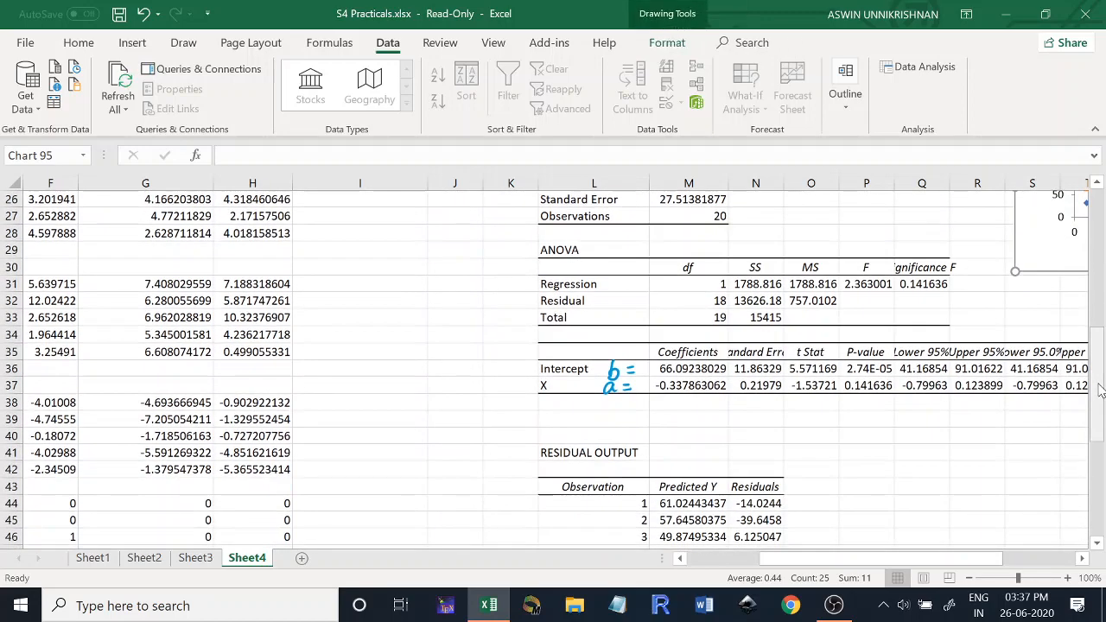
mouse_move(721, 358)
left_mouse_down()
mouse_move(698, 348)
mouse_move(650, 382)
mouse_move(708, 404)
mouse_move(725, 366)
left_mouse_up()
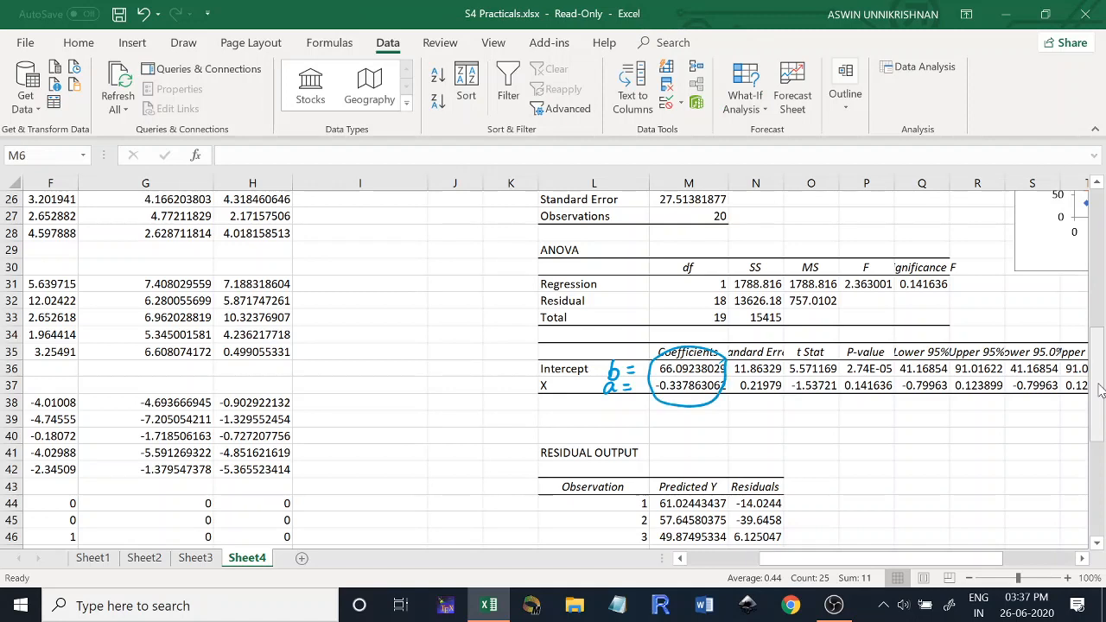
left_click_drag(731, 422, 716, 456)
left_click_drag(745, 427, 788, 441)
mouse_move(804, 434)
left_mouse_down()
mouse_move(819, 433)
mouse_move(812, 446)
left_mouse_up()
left_click_drag(833, 415, 830, 442)
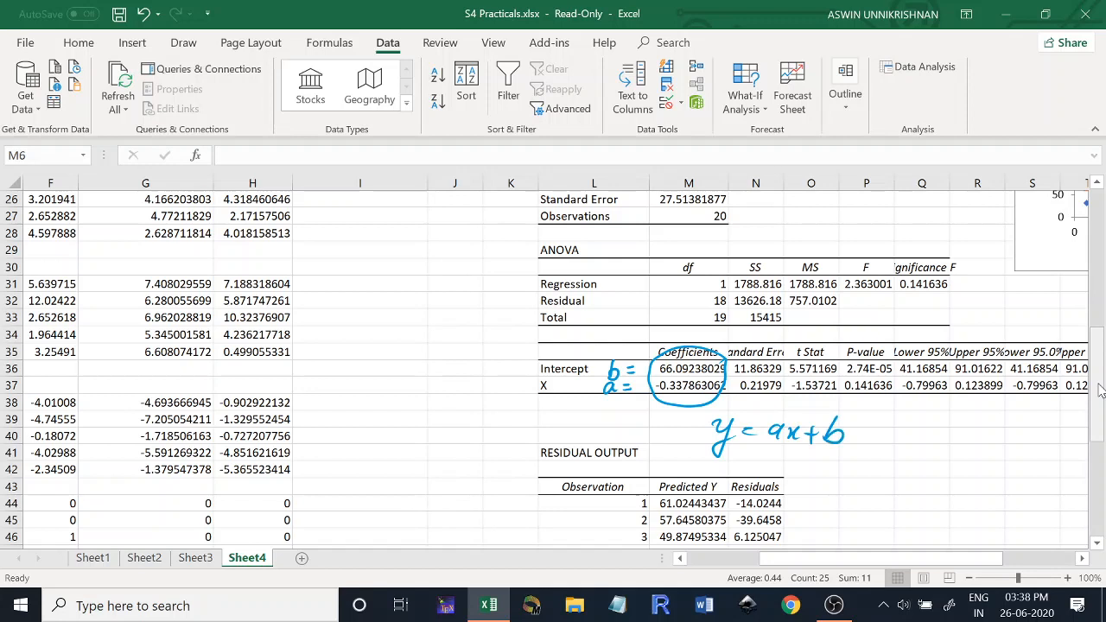
- Underline the X and intercept coefficient values and the b term of the handwritten regression equation
left_click_drag(662, 392, 688, 392)
left_click_drag(660, 399, 692, 397)
left_click_drag(662, 377, 685, 376)
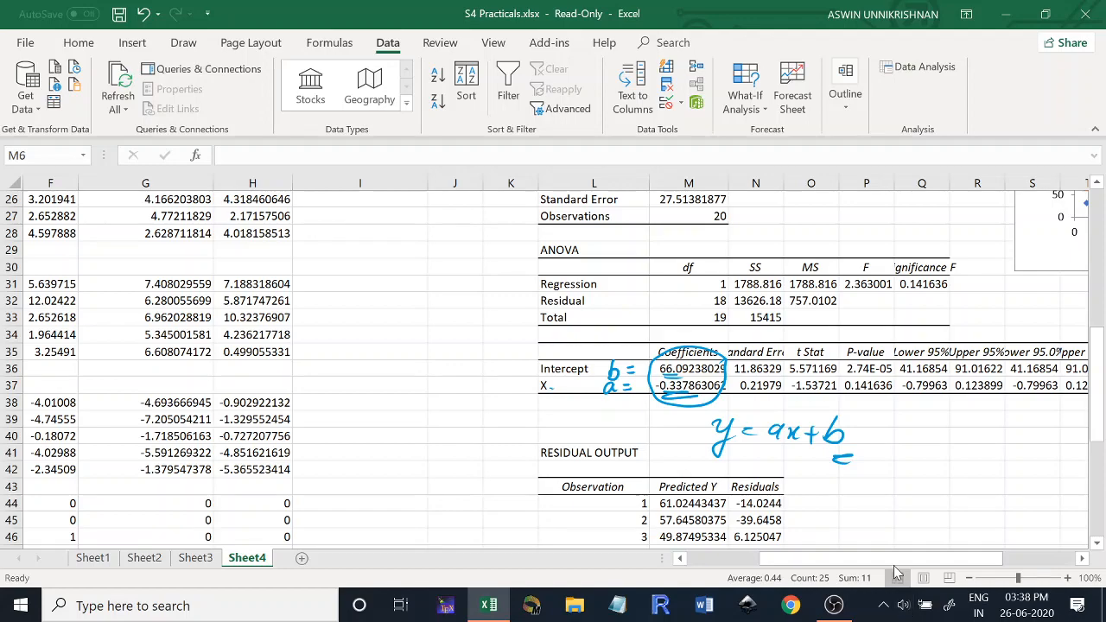
- Mark the SRS and Syst sample columns with short ink strokes beside their headings
left_click_drag(894, 563, 825, 563)
left_click_drag(1095, 357, 1095, 303)
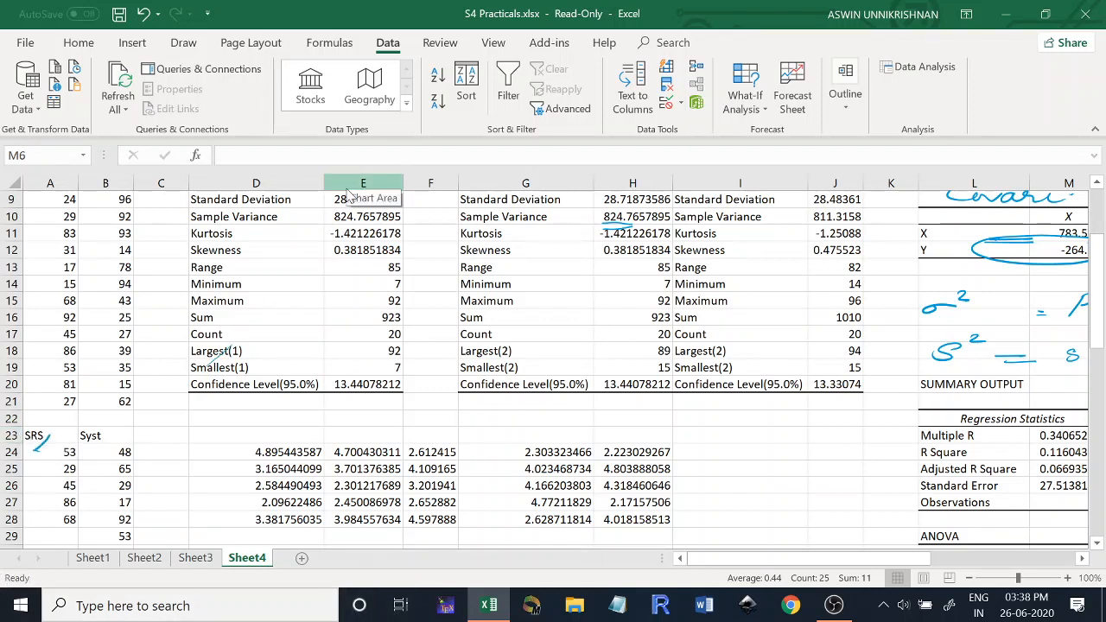
mouse_move(55, 441)
left_mouse_down()
mouse_move(45, 452)
mouse_move(104, 451)
left_mouse_up()
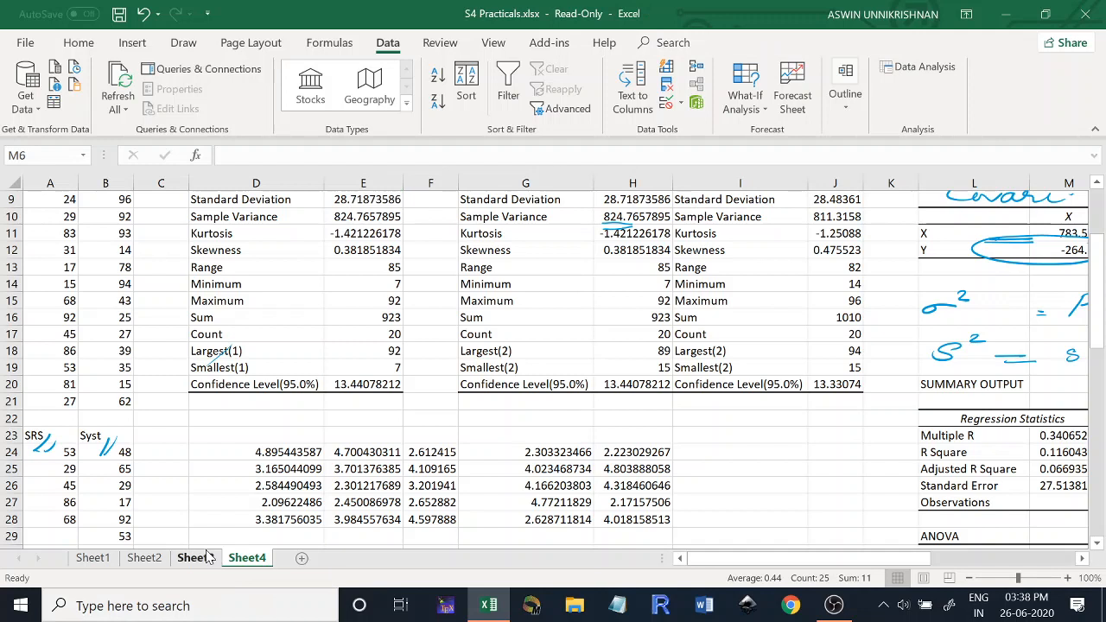
- Handwrite "Random No" above the generated numbers starting in row 24 and underline it
mouse_move(285, 404)
left_mouse_down()
mouse_move(286, 427)
mouse_move(401, 408)
left_mouse_up()
mouse_move(403, 410)
left_mouse_down()
mouse_move(415, 422)
mouse_move(436, 415)
left_mouse_up()
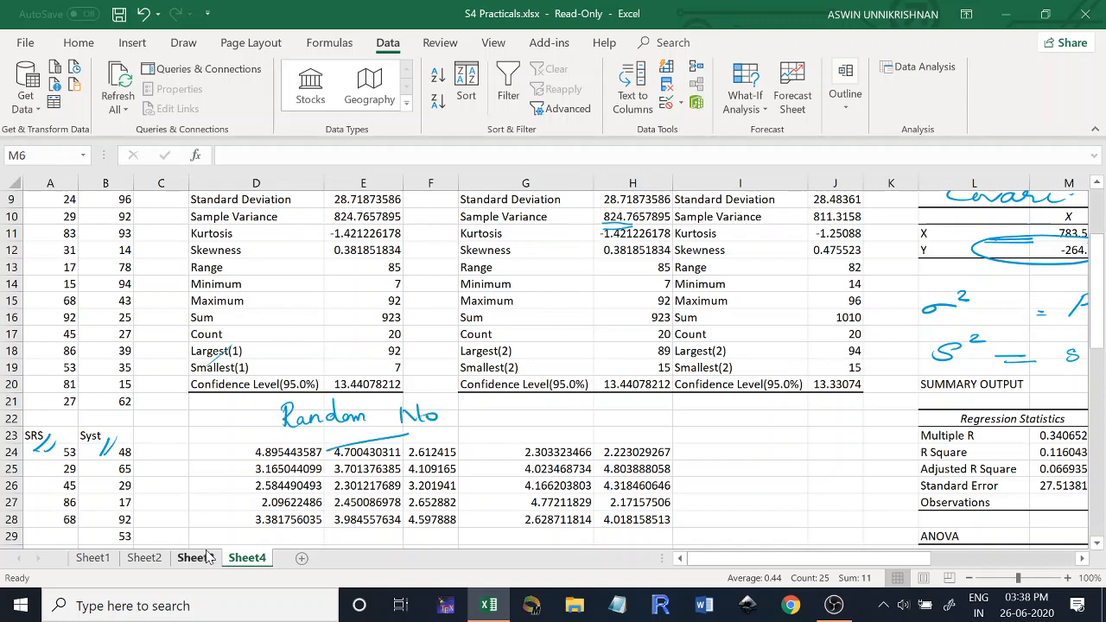
left_click_drag(326, 450, 436, 423)
- Label the random number block in rows 24 to 28 with a handwritten U and a curved mark beside it
mouse_move(189, 467)
left_mouse_down()
mouse_move(204, 458)
mouse_move(215, 476)
left_mouse_up()
left_click_drag(202, 454, 249, 450)
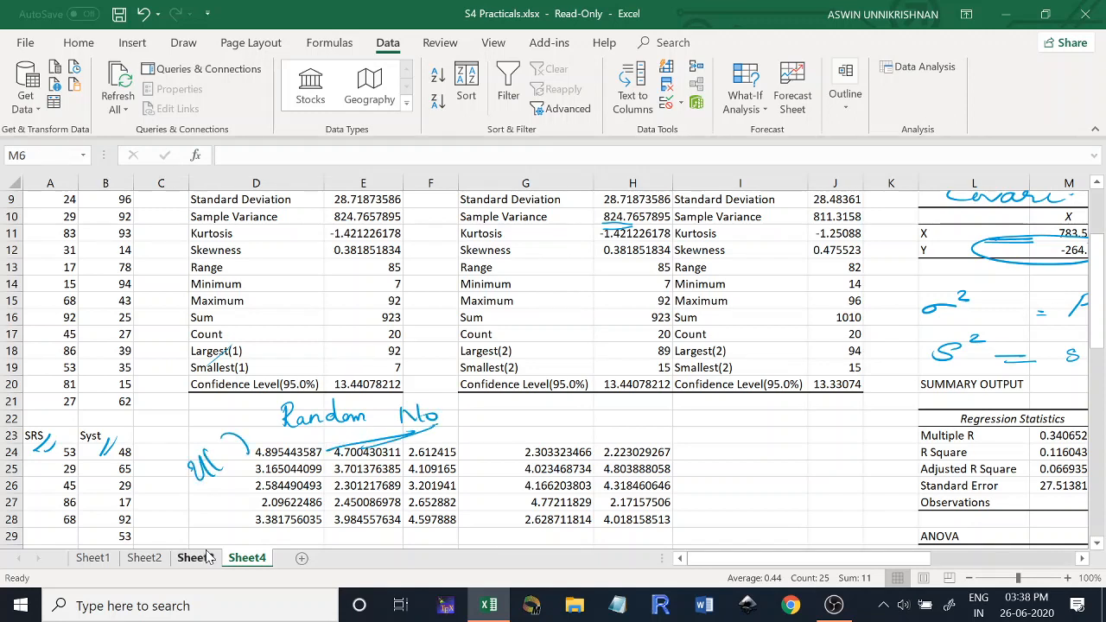
left_click(248, 508)
left_click_drag(222, 519, 264, 402)
- Draw a brace beside the random number blocks in rows 31 to 42 and handwrite "Ber" on the block of zeros and ones
left_click_drag(759, 430, 743, 271)
left_click_drag(1098, 328, 1102, 420)
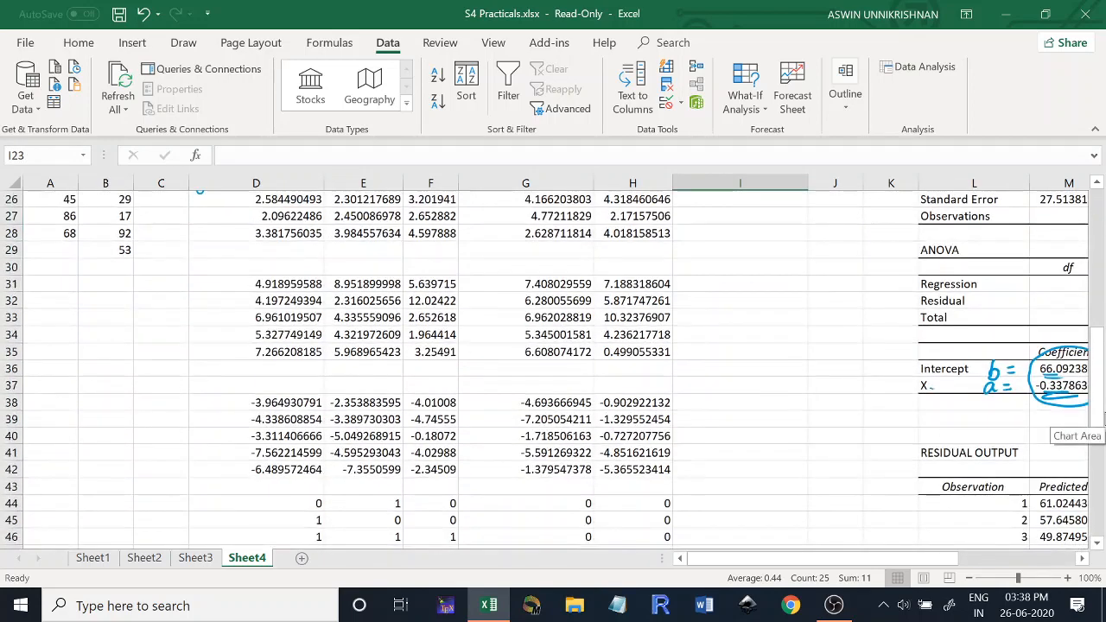
mouse_move(220, 294)
left_mouse_down()
mouse_move(222, 398)
mouse_move(256, 484)
left_mouse_up()
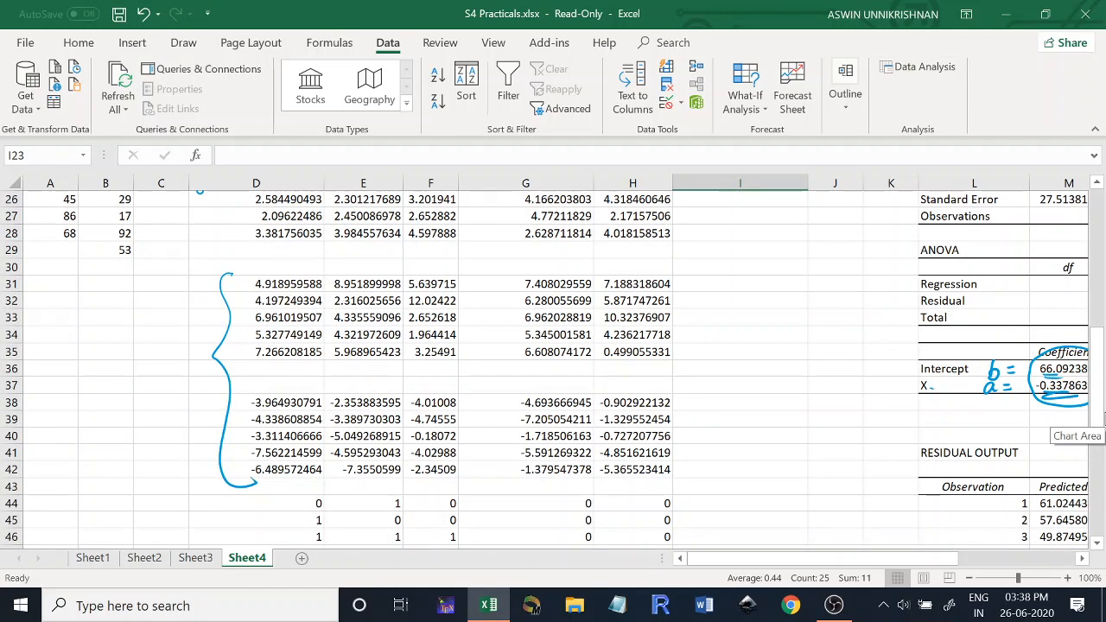
mouse_move(509, 501)
left_mouse_down()
mouse_move(536, 514)
mouse_move(551, 505)
left_mouse_up()
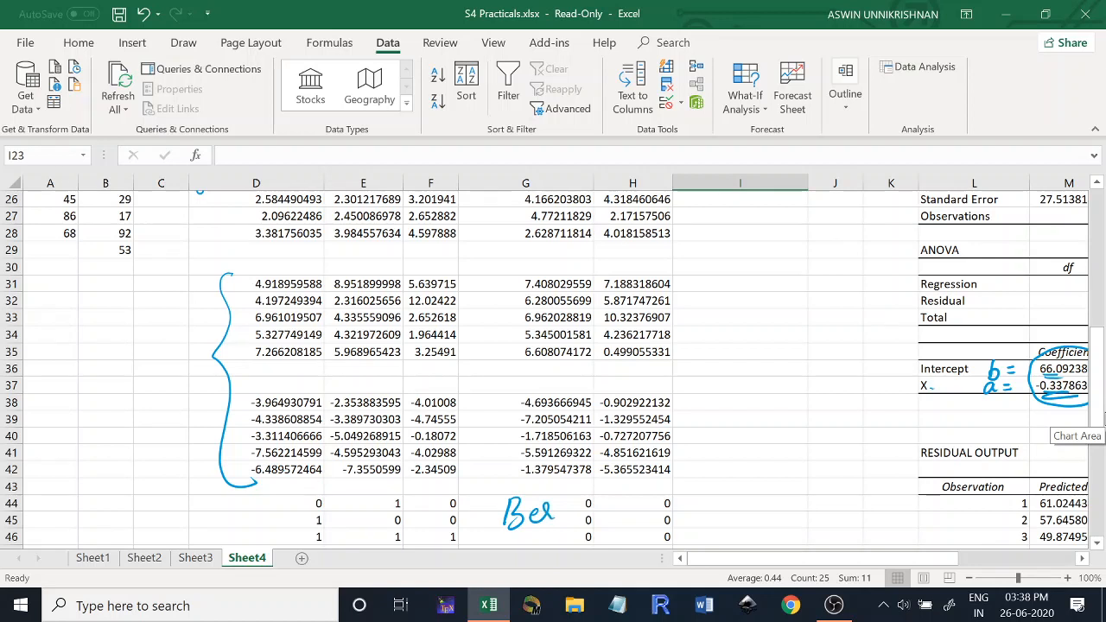